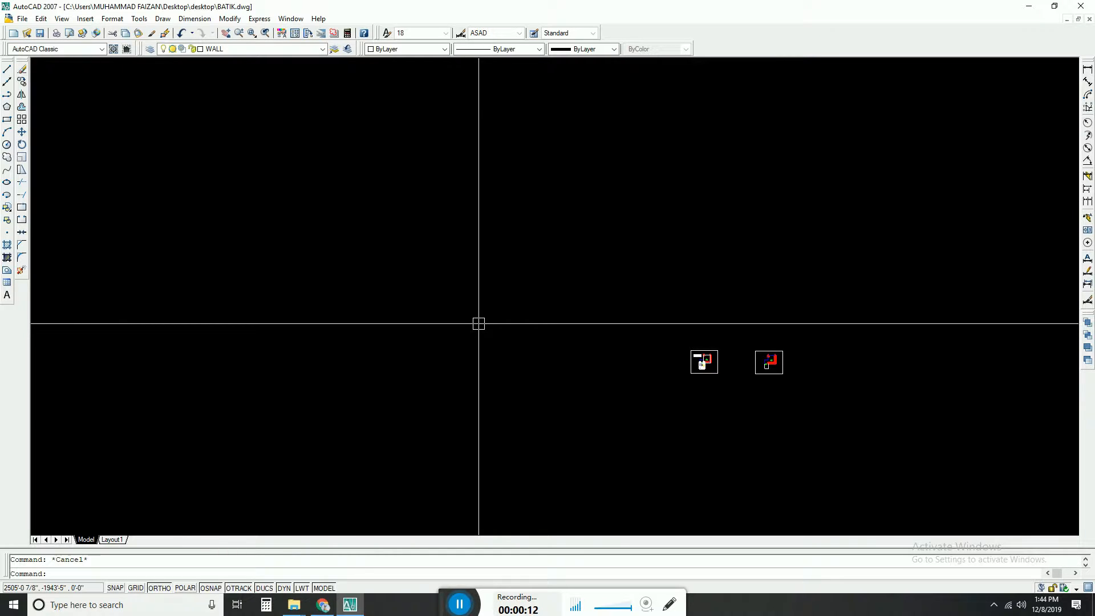
Erase the two existing framed drawings from model space
scroll(633, 405, "down", 2)
scroll(256, 328, "up", 2)
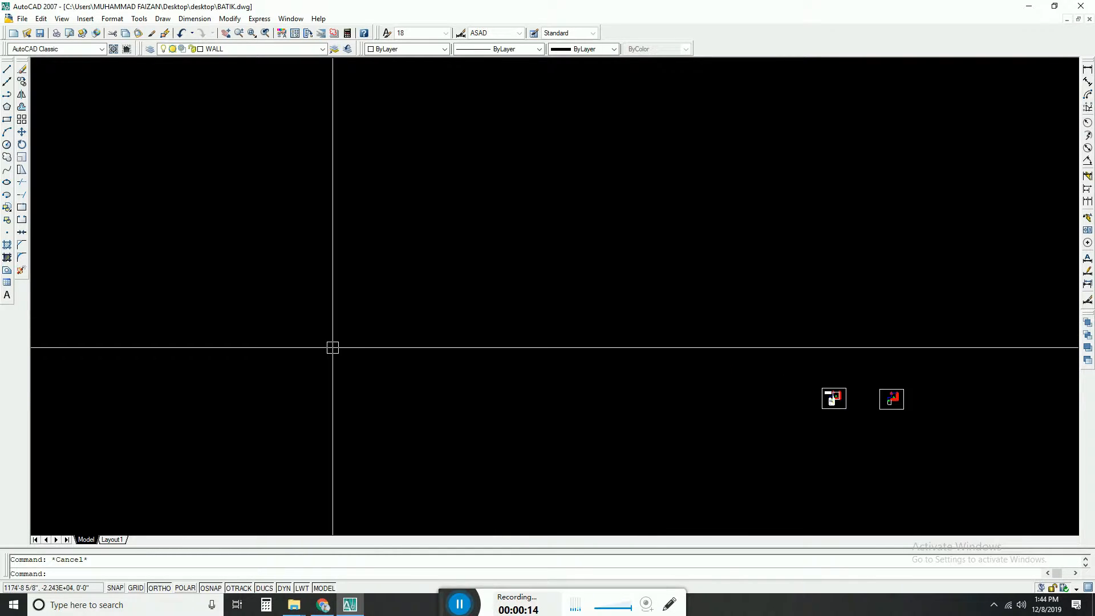
scroll(778, 396, "down", 2)
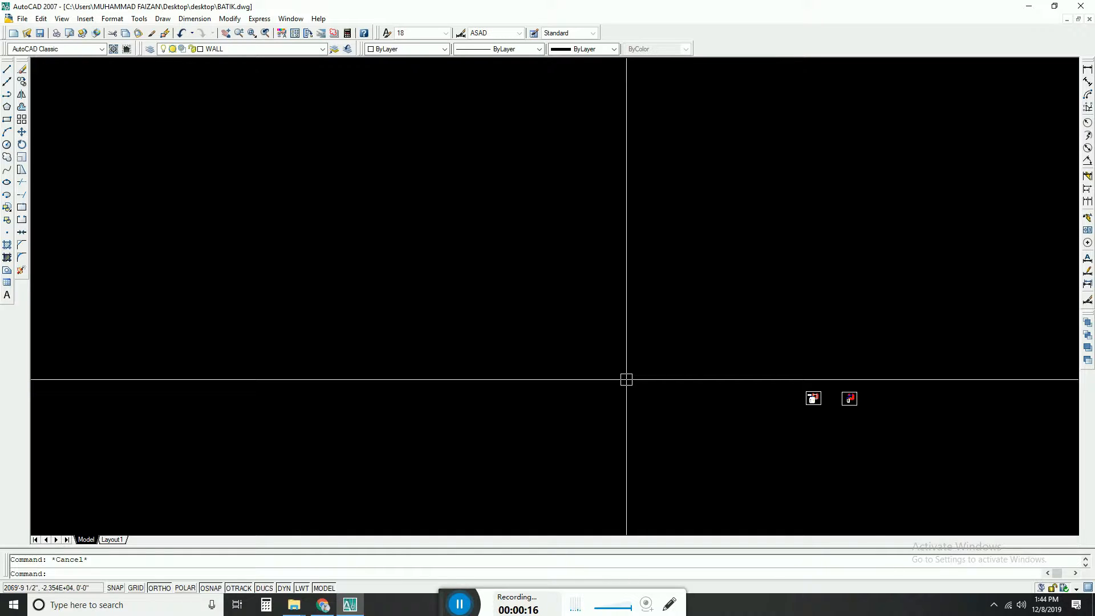
left_click(939, 342)
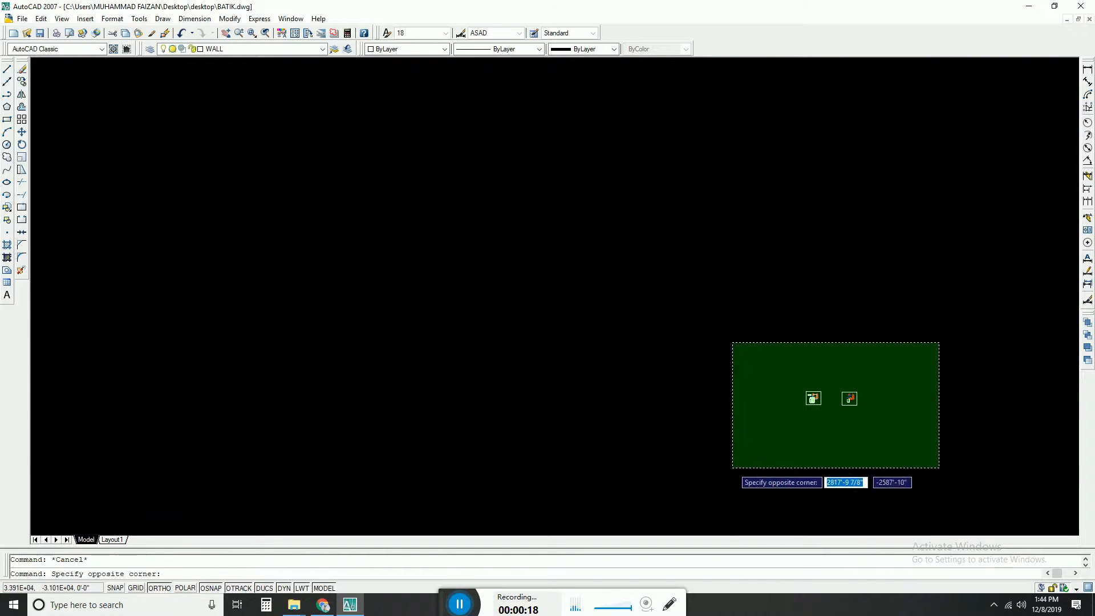
left_click(734, 468)
key("Delete")
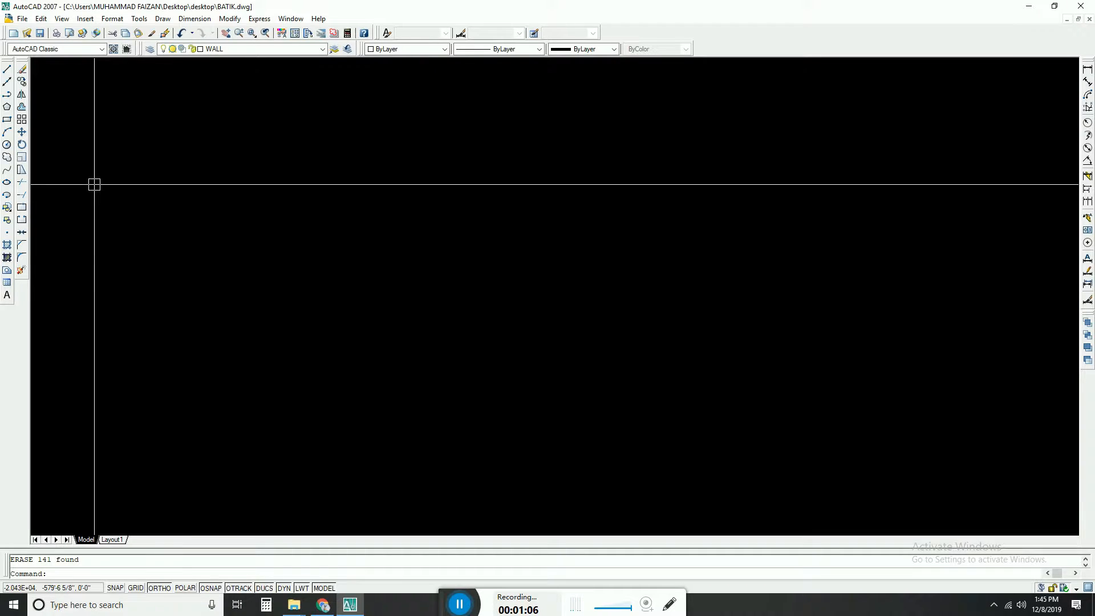
left_click(9, 73)
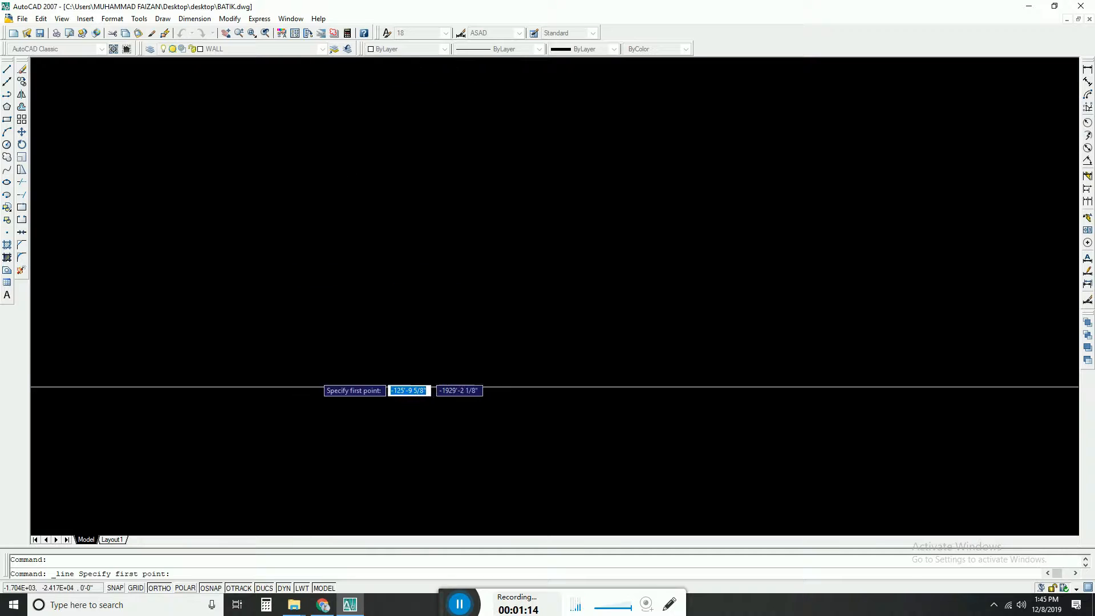
left_click(302, 588)
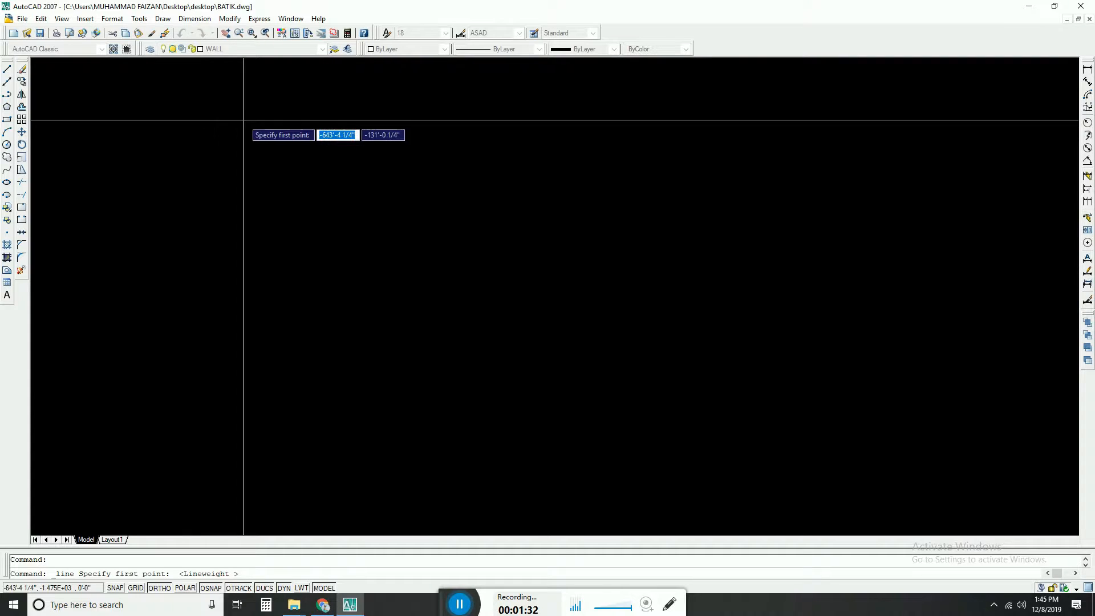
left_click(10, 73)
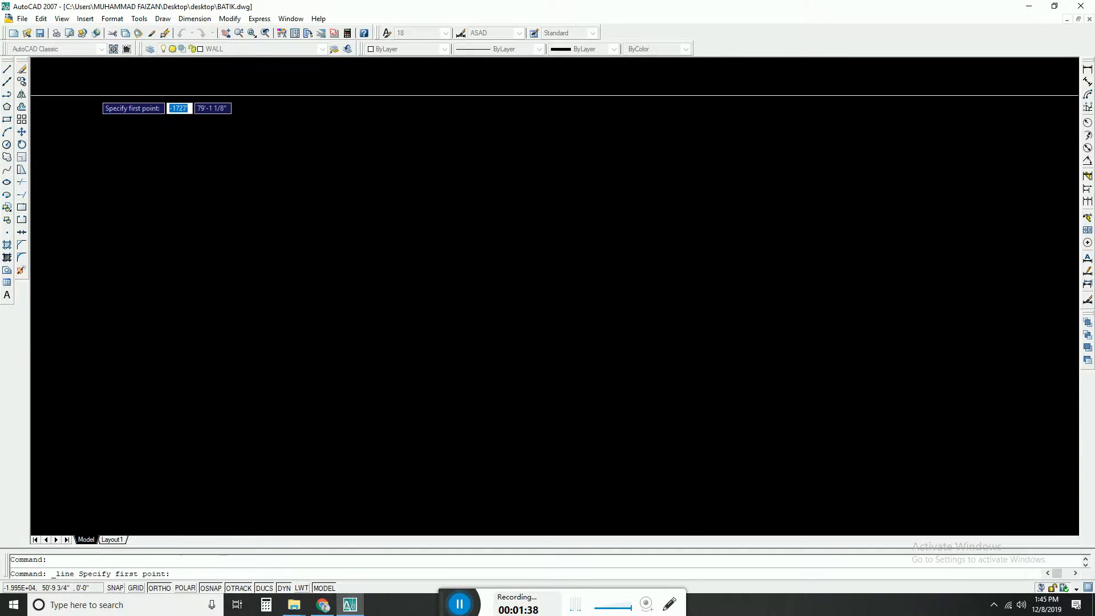
left_click(247, 179)
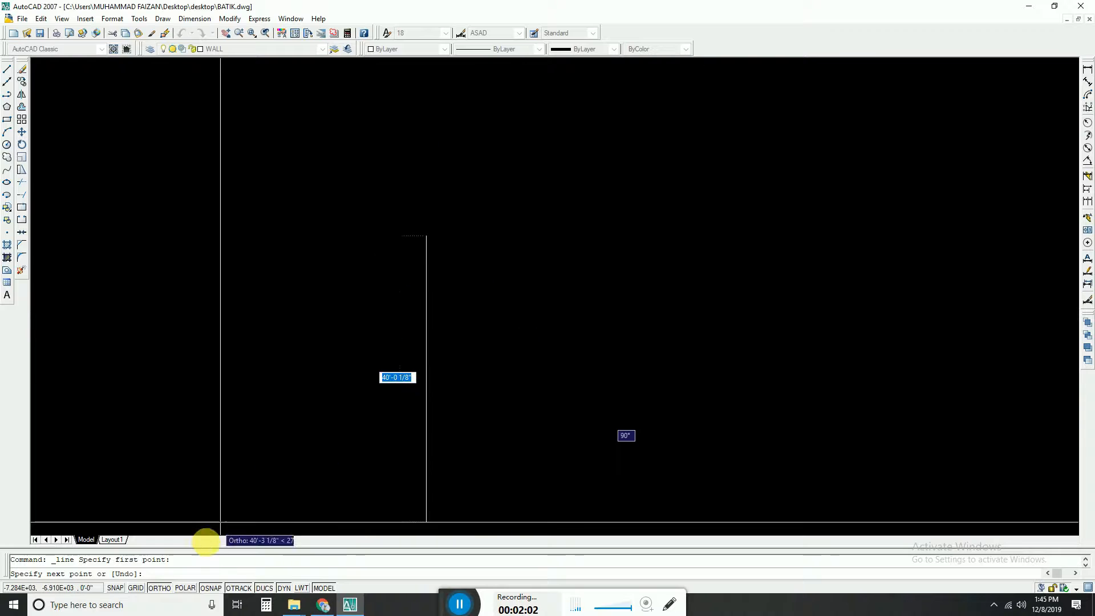
right_click(154, 574)
left_click(428, 300)
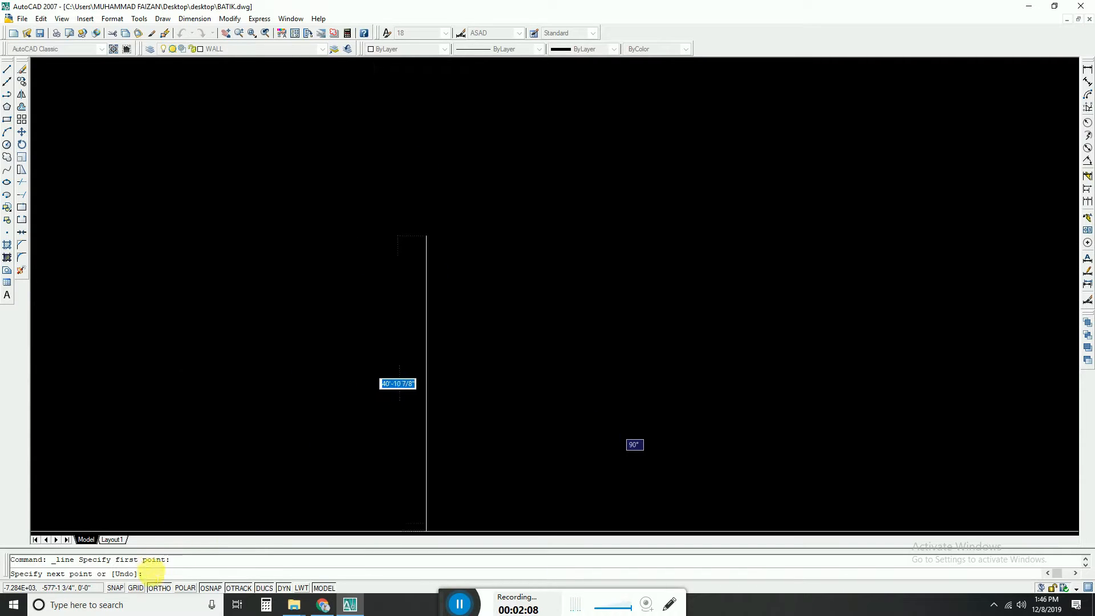
left_click(159, 588)
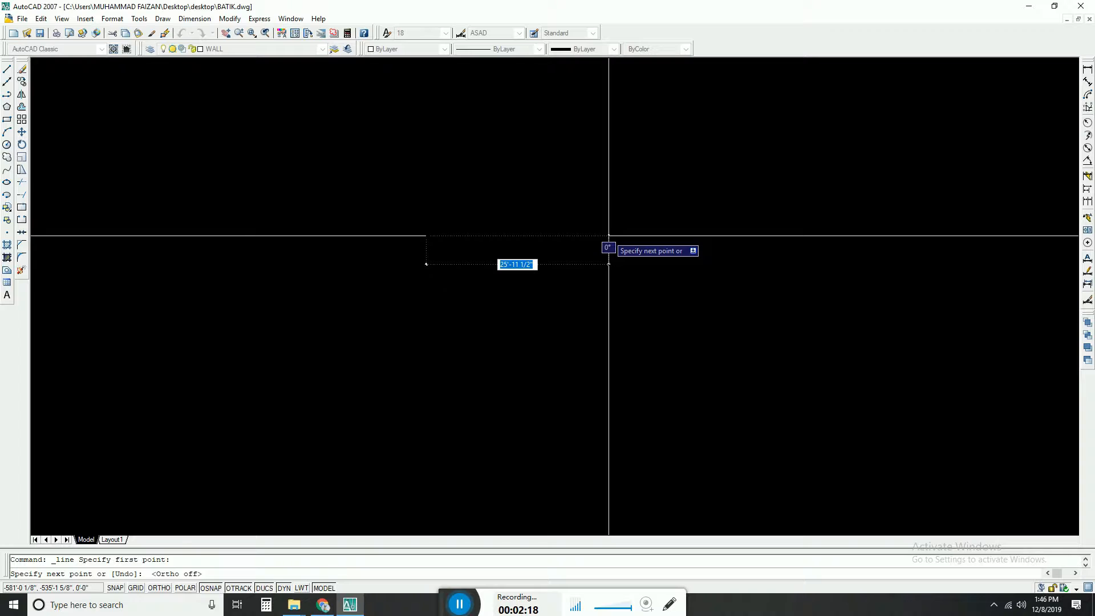
left_click(164, 587)
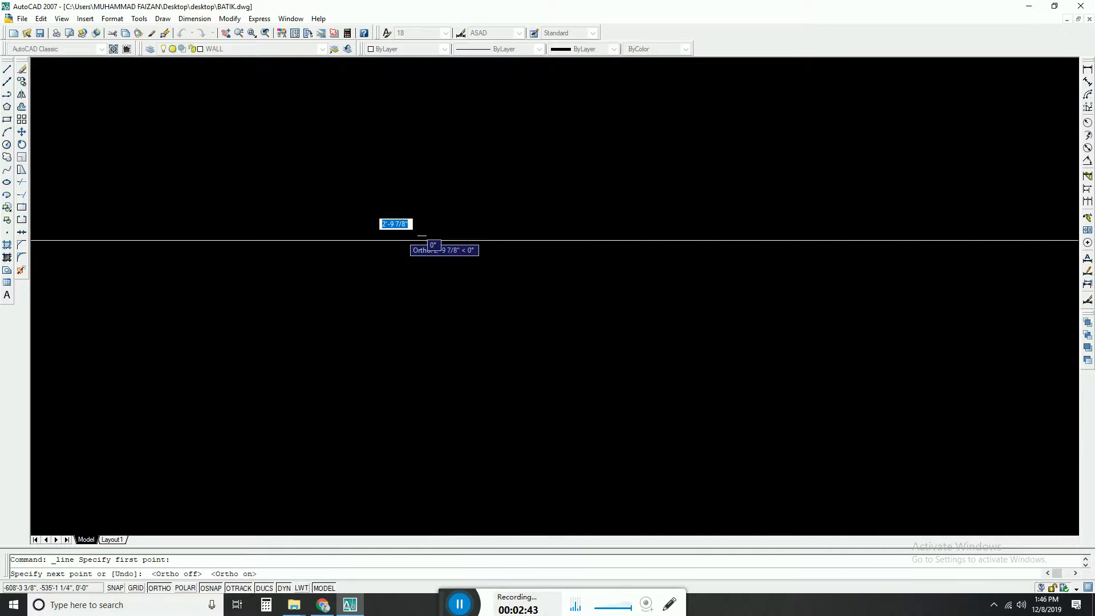
key("Escape")
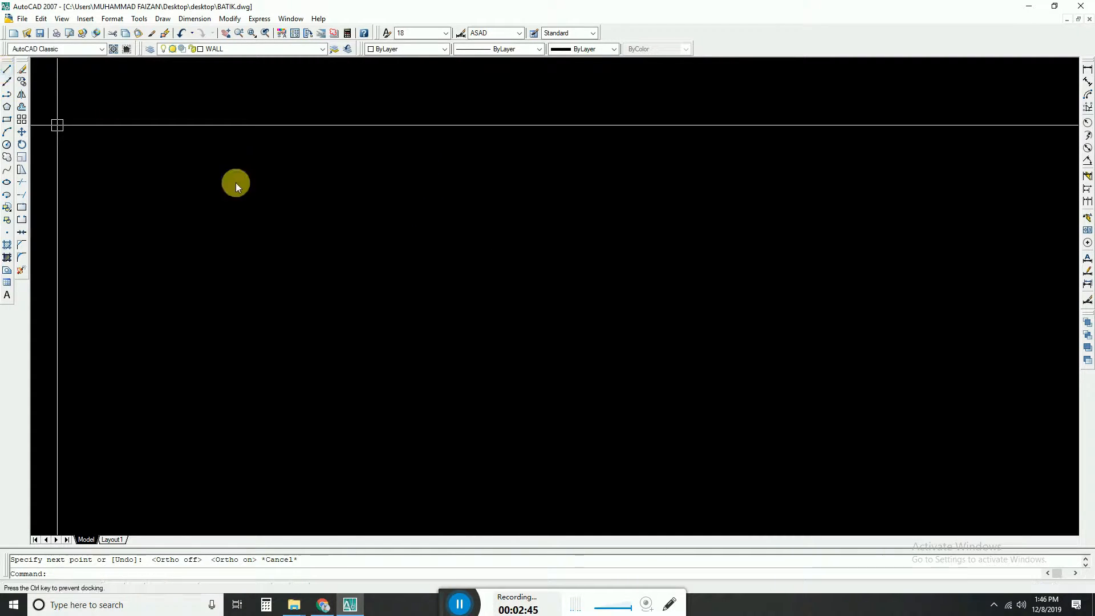
Draw a 10' horizontal line running right, continued by a 20' vertical line going down from its end
left_click(10, 71)
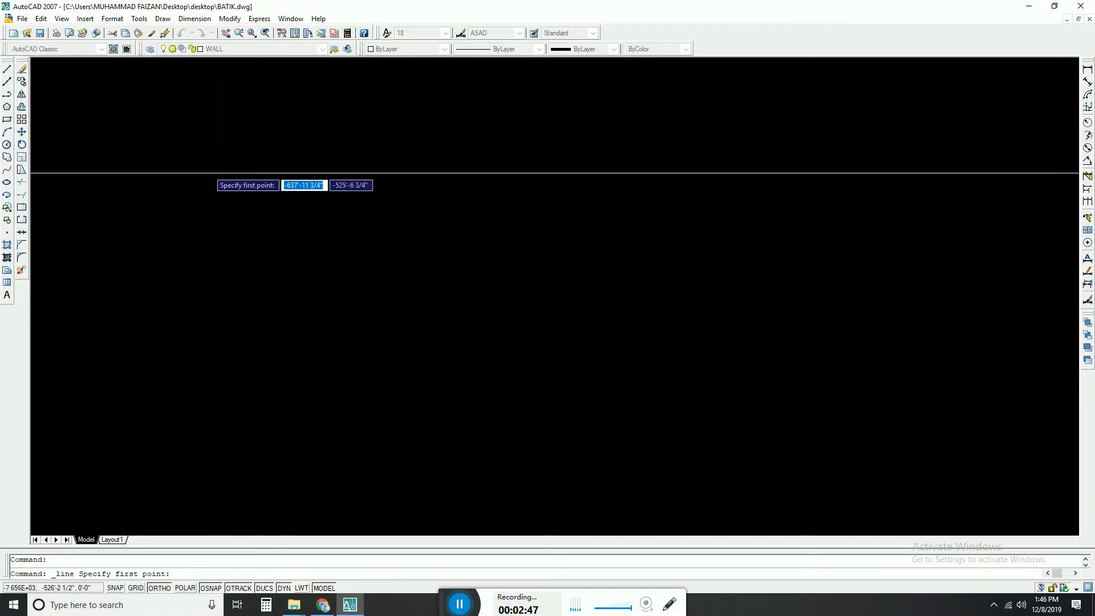
left_click(189, 167)
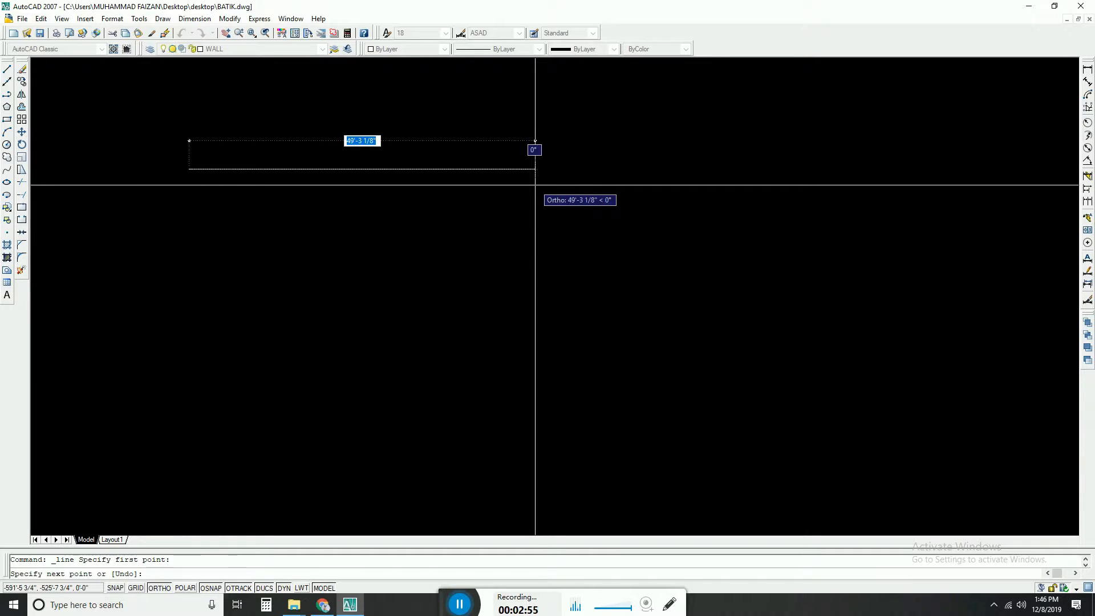
type("10")
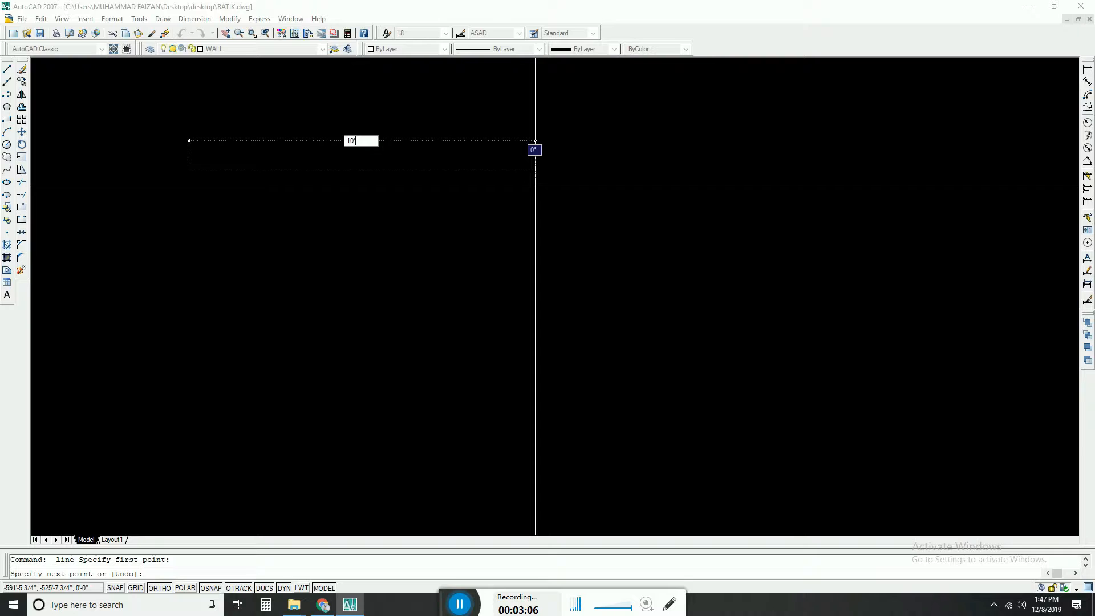
key("Return")
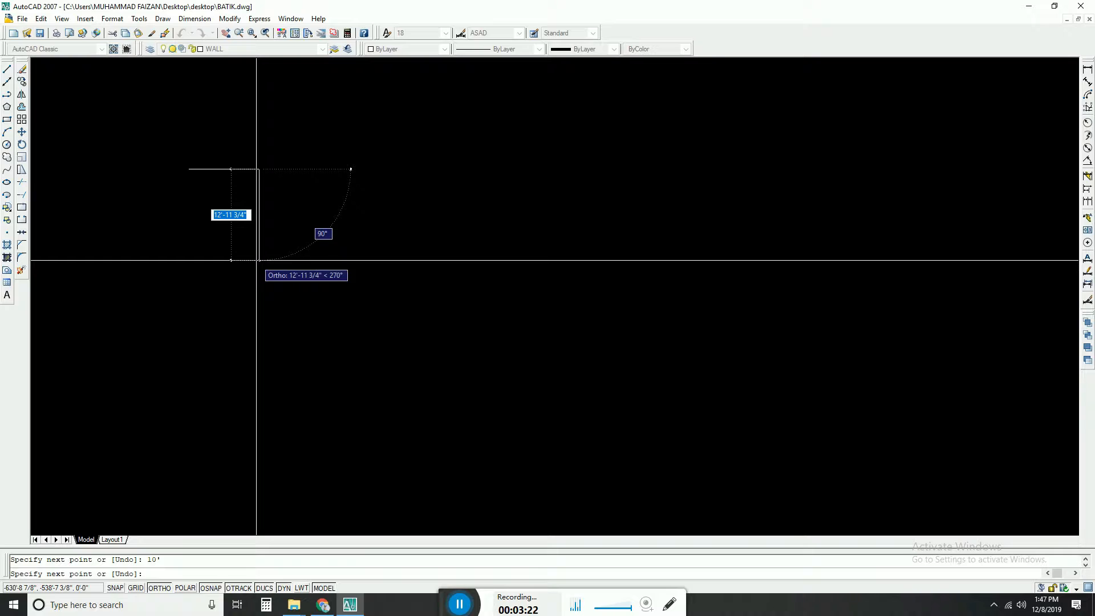
type("20")
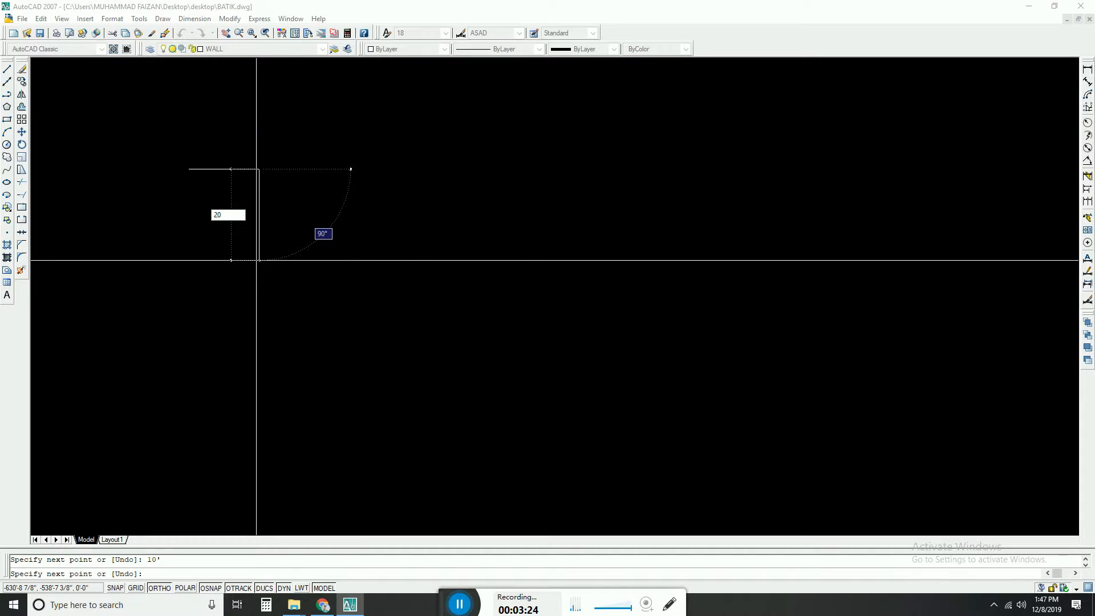
type("'")
key("Return")
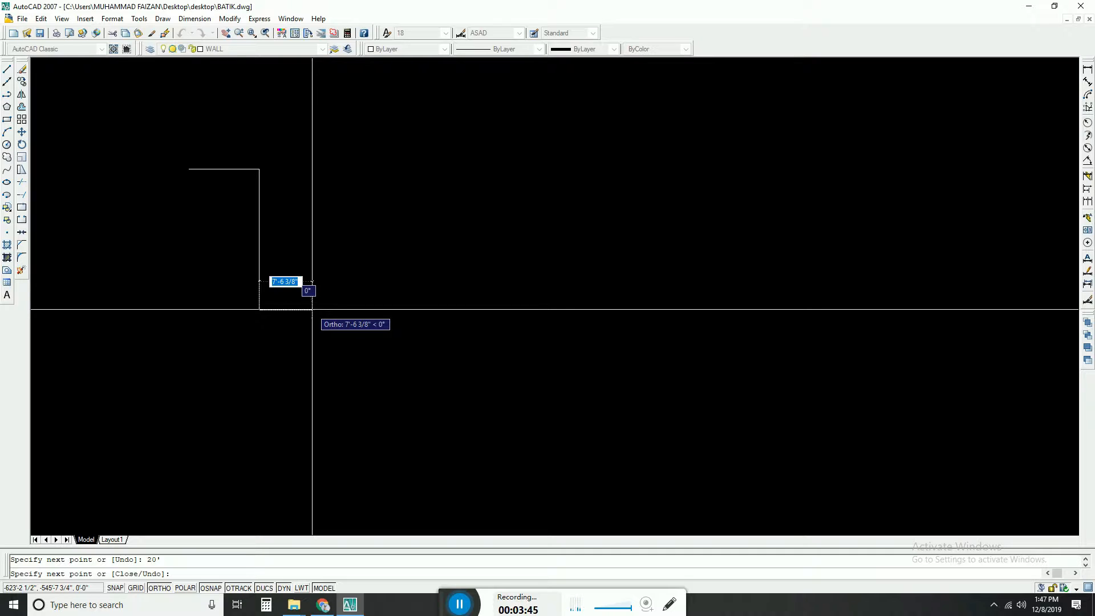
key("Escape")
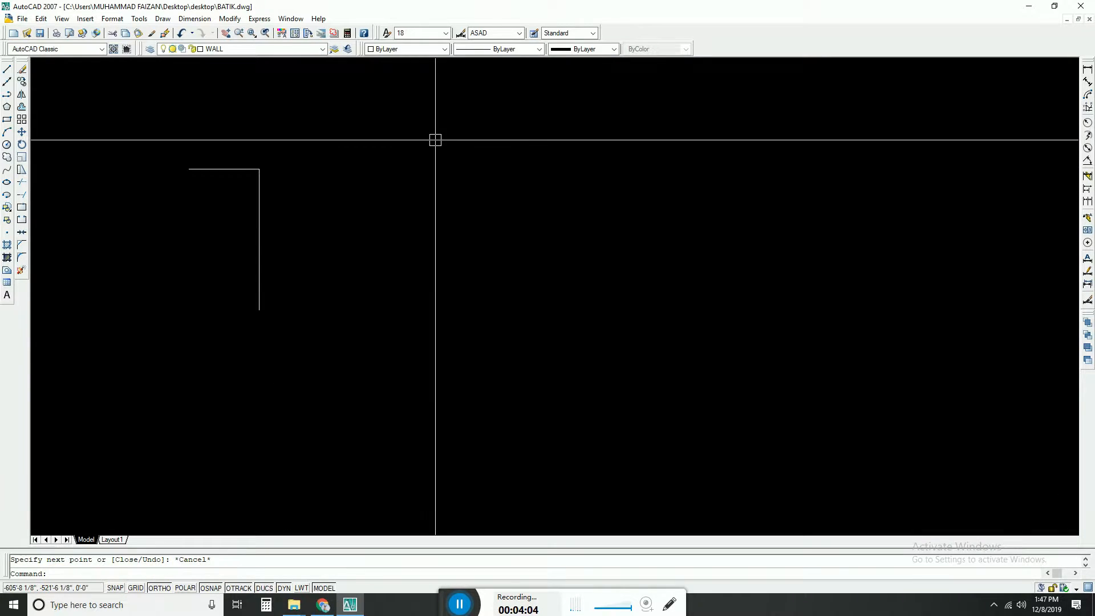
Erase the connected horizontal and vertical lines
left_click(358, 147)
left_click(159, 318)
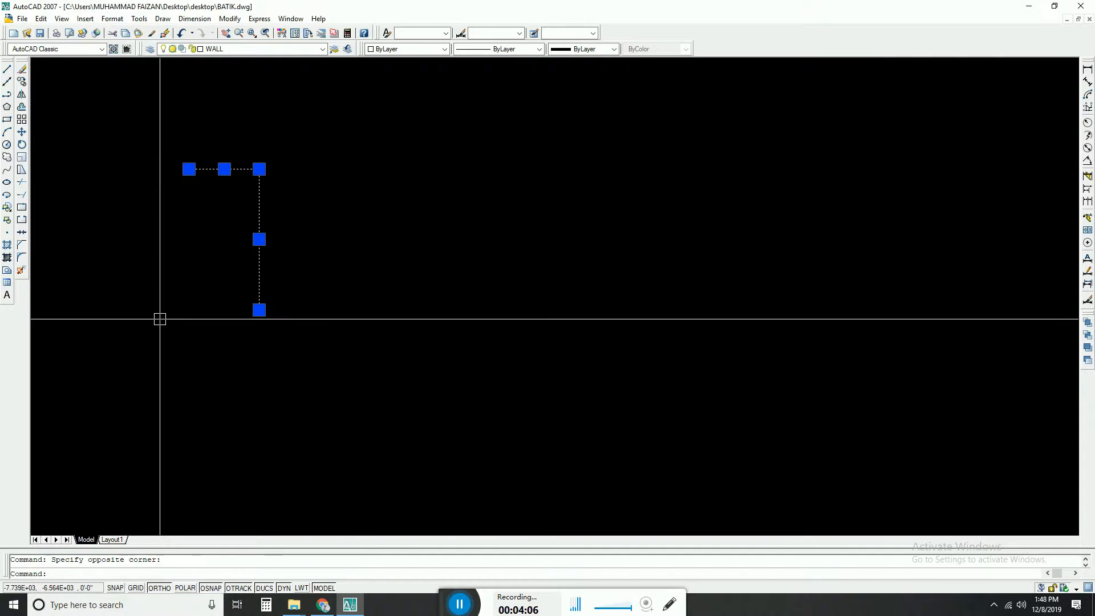
key("Delete")
Draw the corner shape again with a 10' line to the right and a 20' line straight down
left_click(7, 69)
left_click(182, 198)
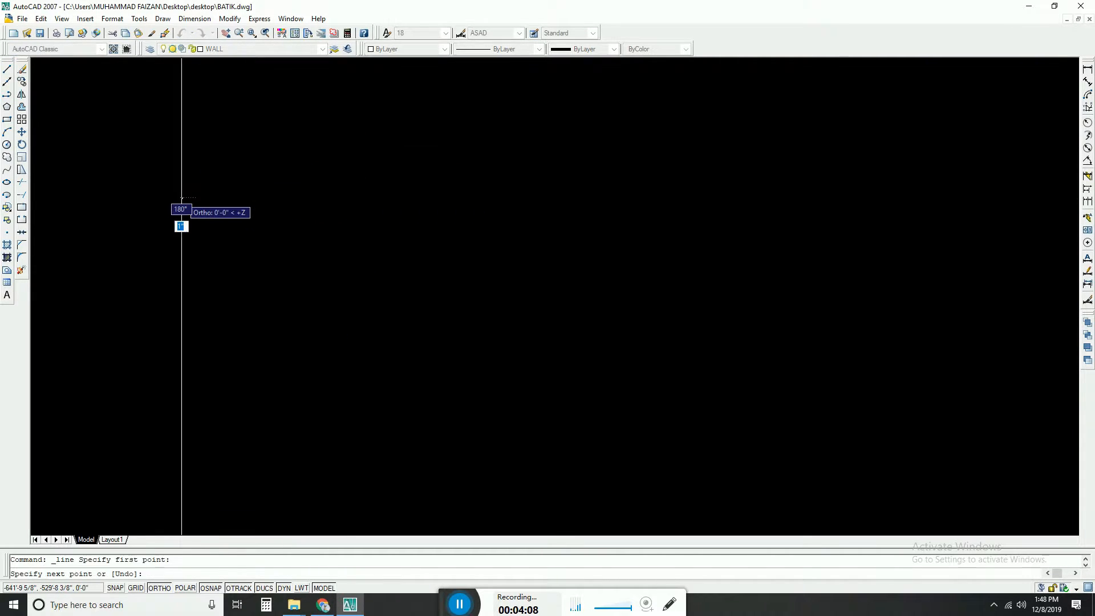
type("1")
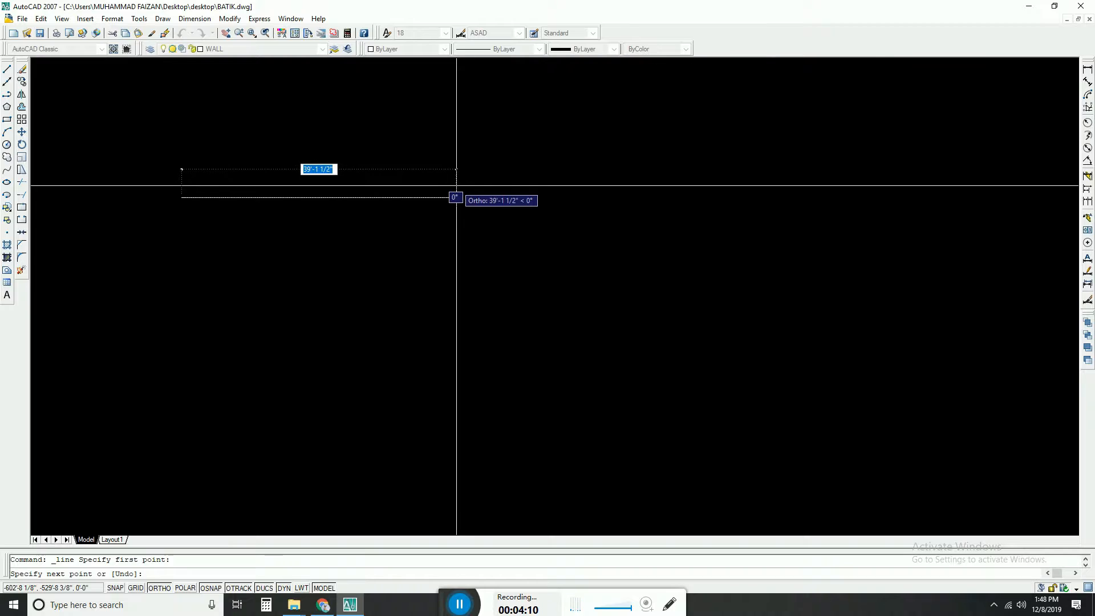
type("0'")
key("Return")
type("2")
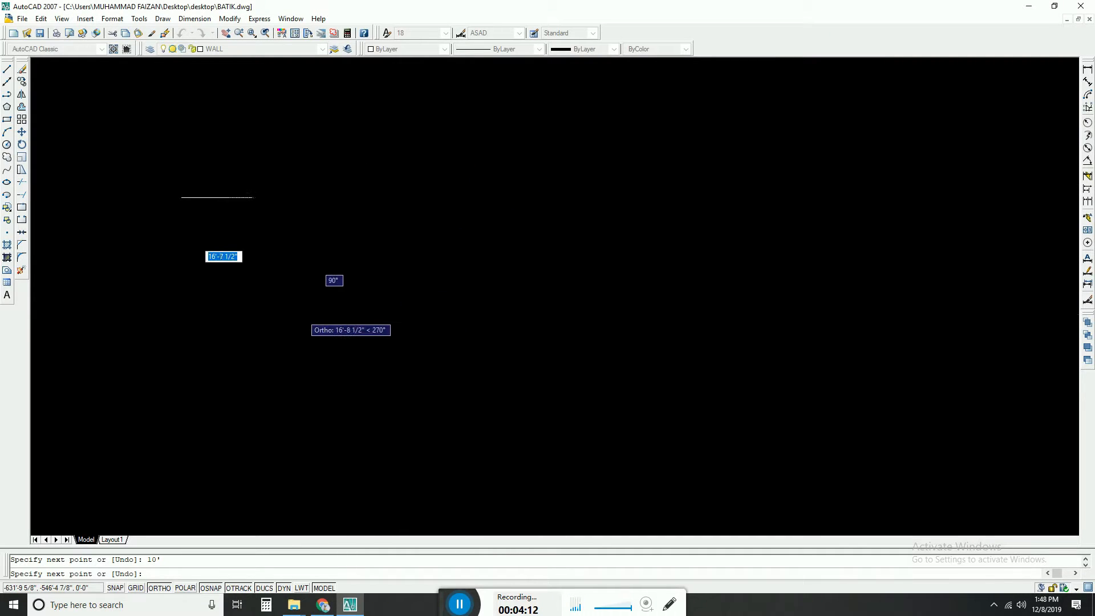
type("0'")
key("Return")
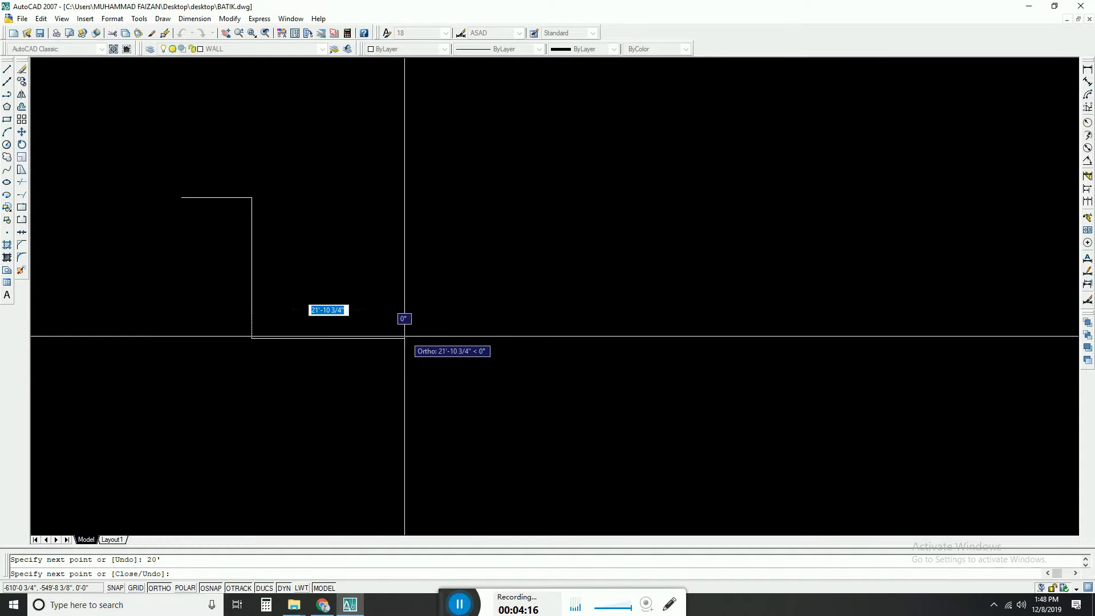
key("Escape")
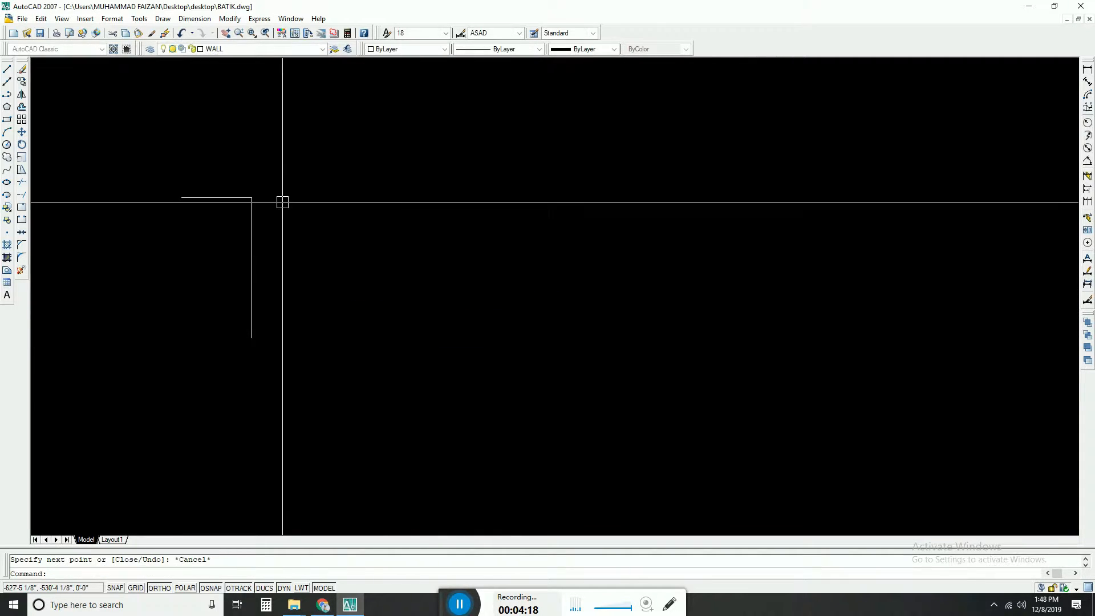
Erase both lines of the redrawn corner shape
left_click(280, 147)
left_click(166, 371)
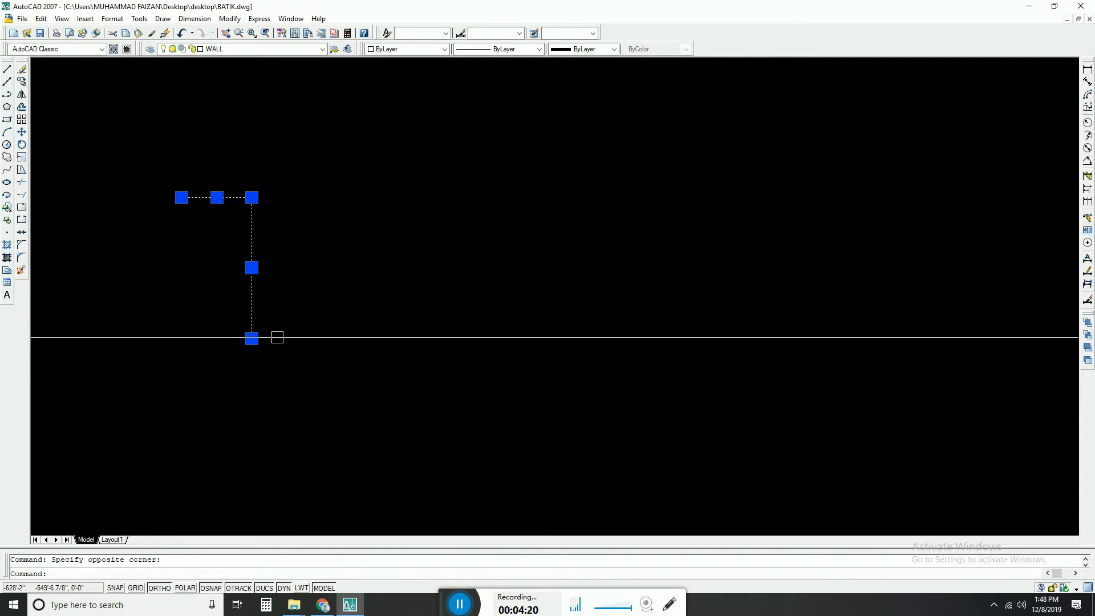
type("e")
key("Return")
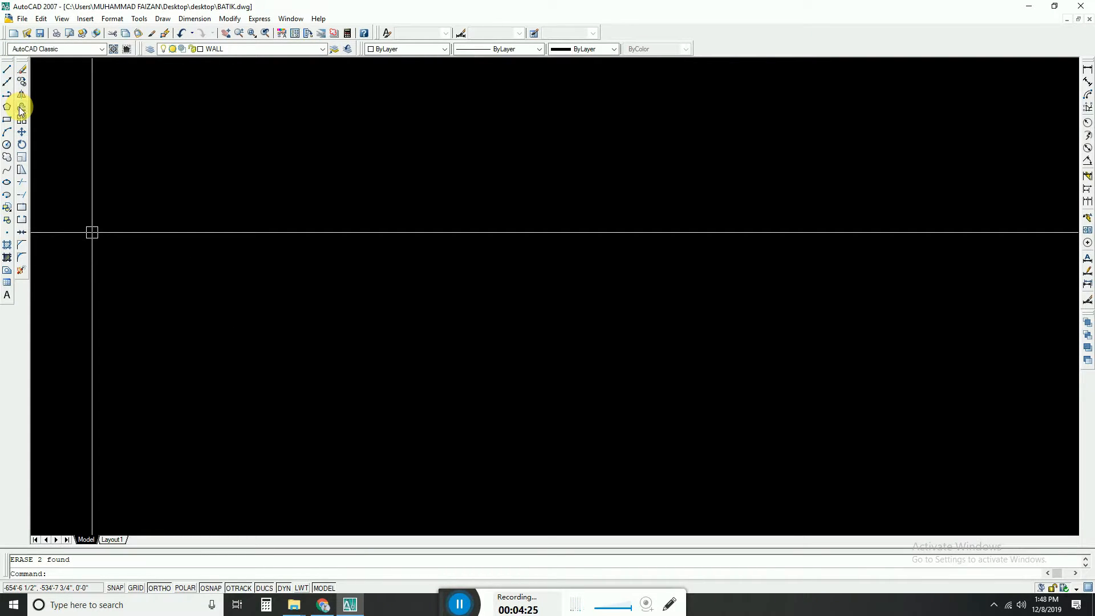
Draw a single 10' horizontal line in the empty drawing area
left_click(7, 69)
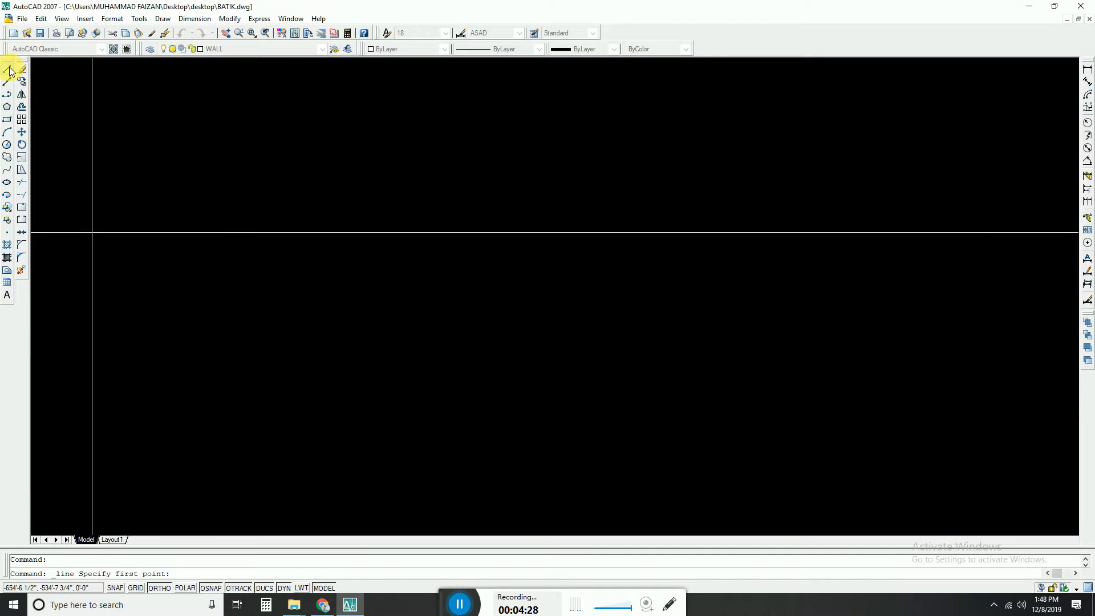
left_click(123, 151)
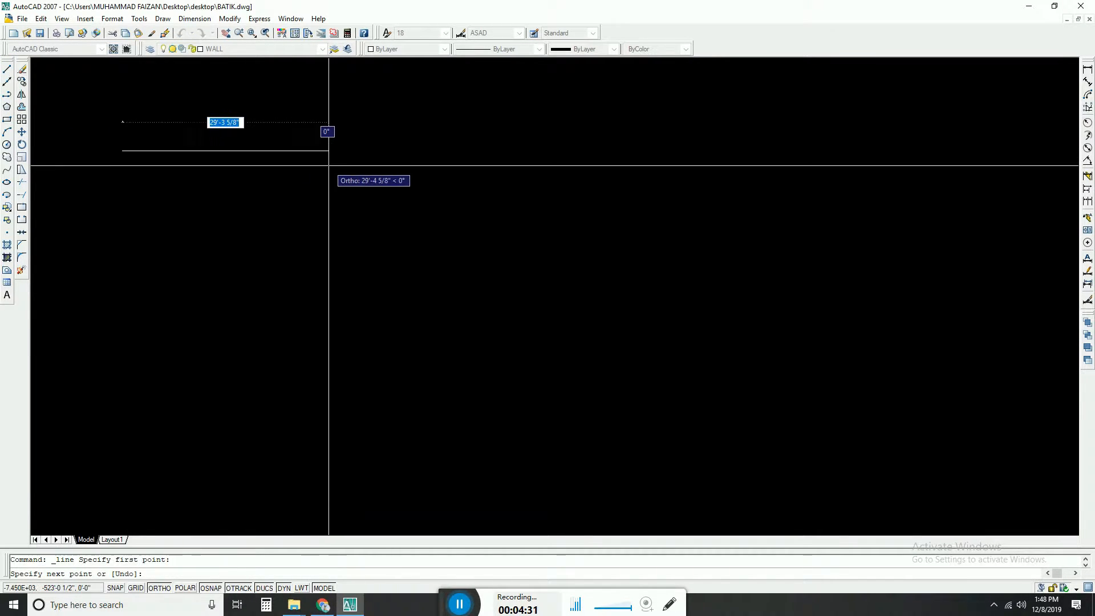
type("10")
key("Return")
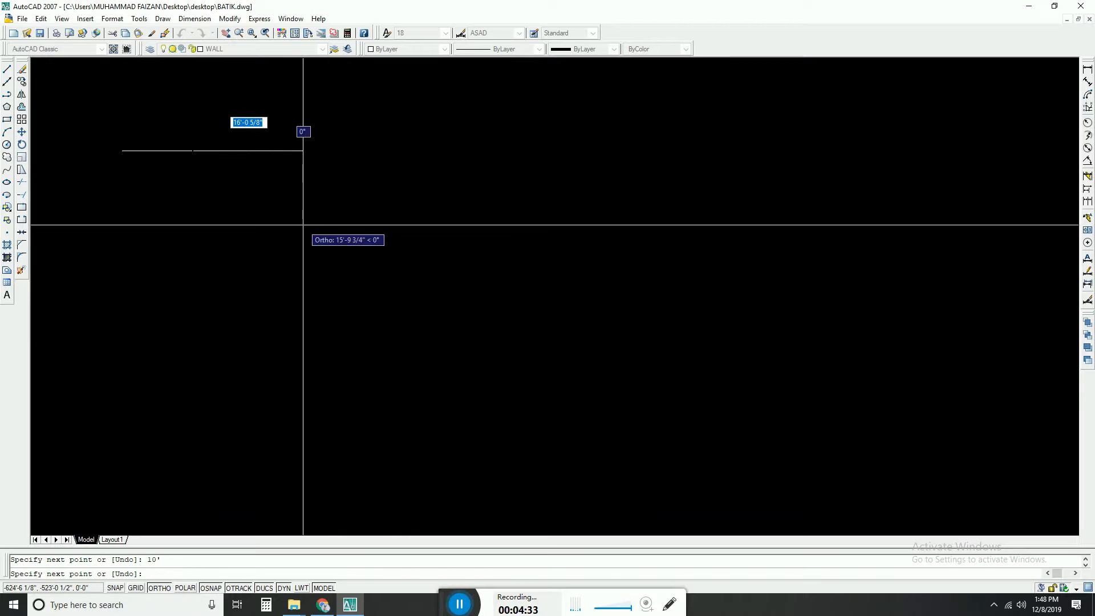
key("Escape")
middle_click_drag(210, 177, 313, 247)
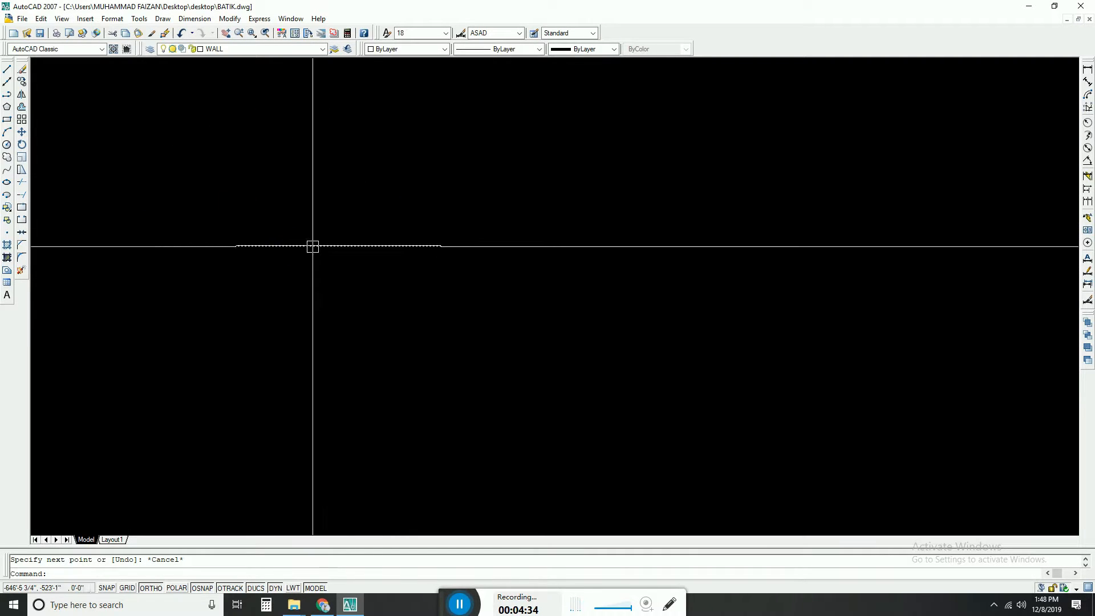
scroll(362, 237, "up", 3)
scroll(327, 238, "down", 2)
scroll(347, 194, "down", 4)
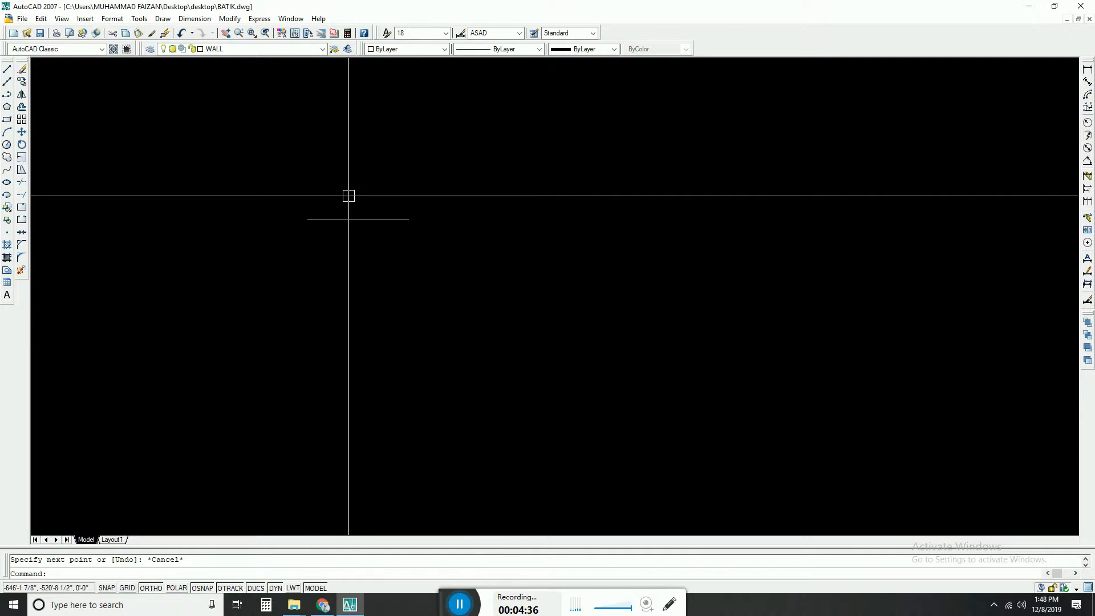
scroll(347, 218, "up", 2)
key("Escape")
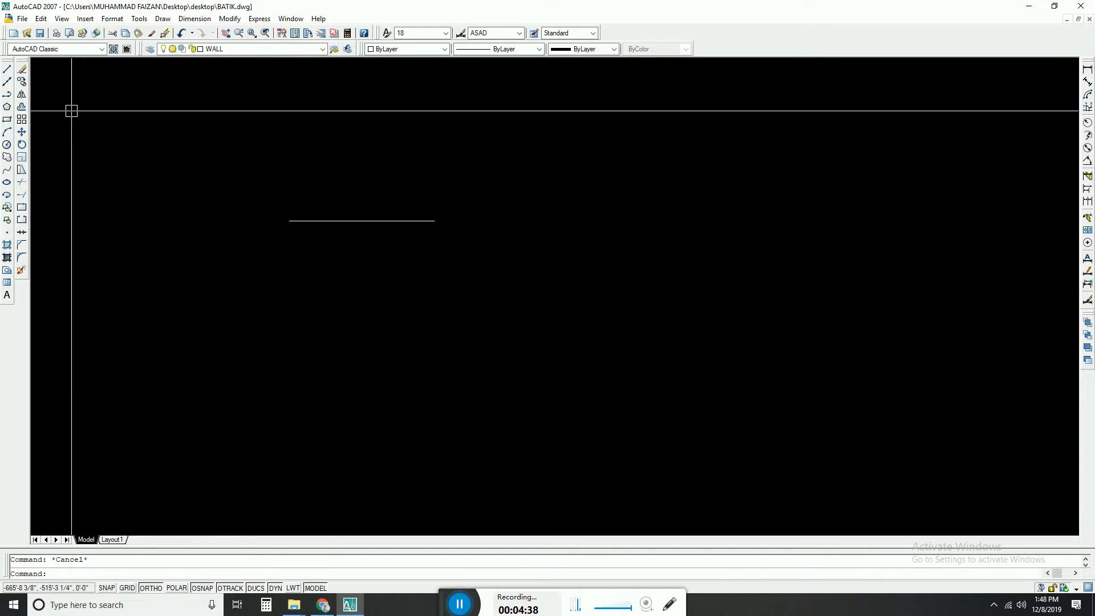
Offset the 10' horizontal line by 1' downward
left_click(22, 108)
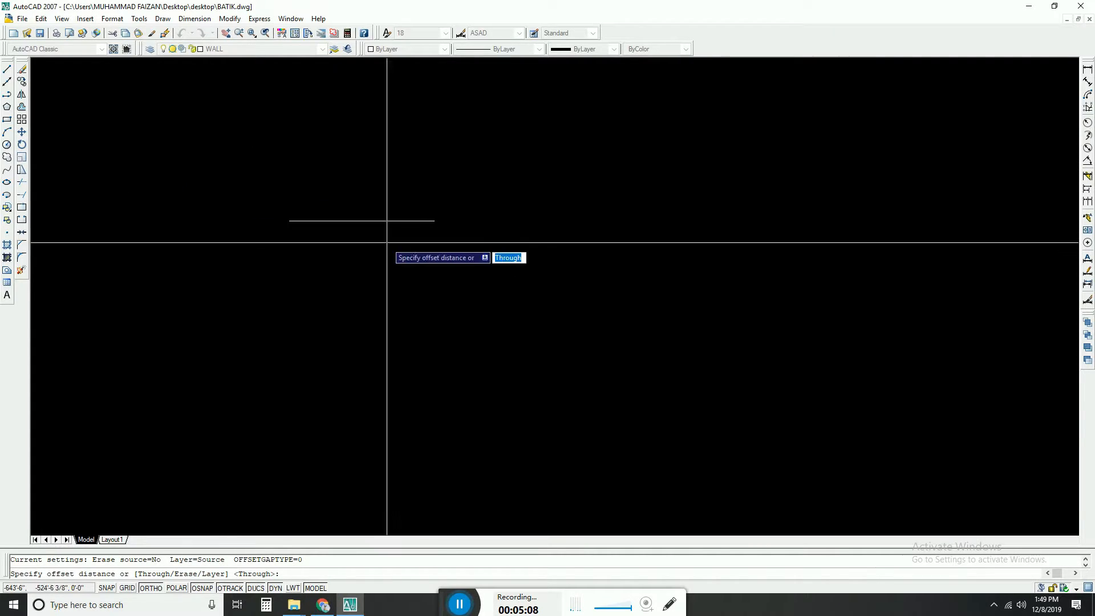
key("Escape")
left_click(26, 109)
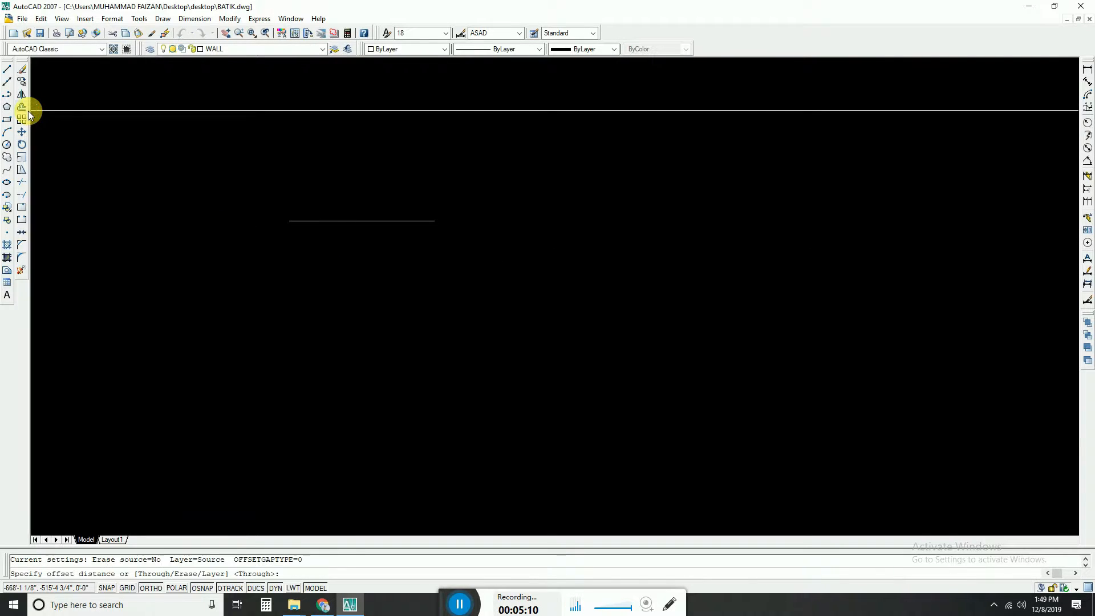
type("1")
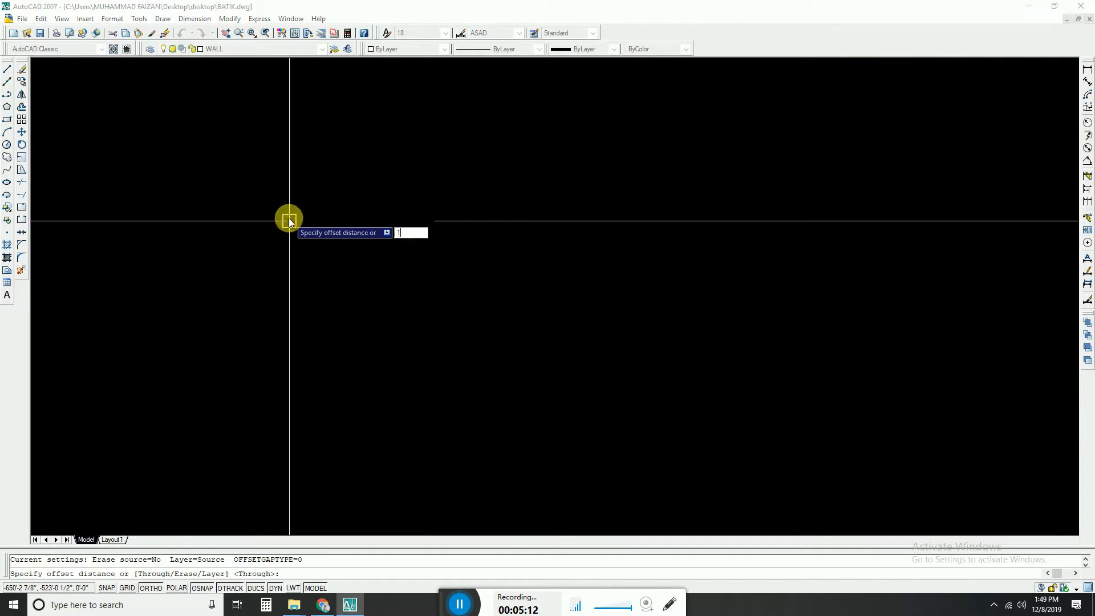
key("Return")
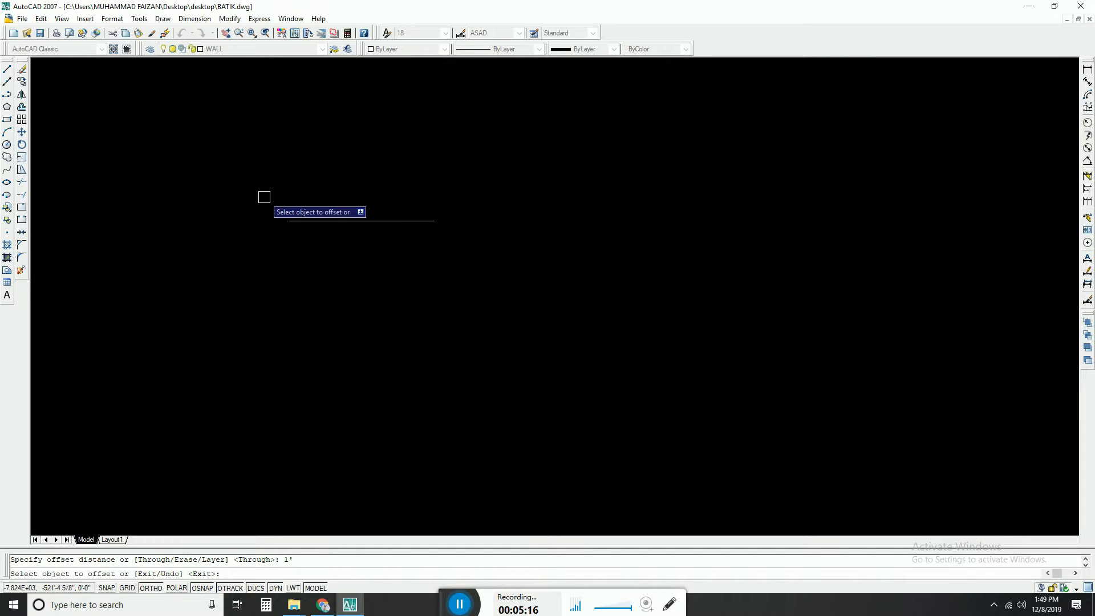
left_click(321, 220)
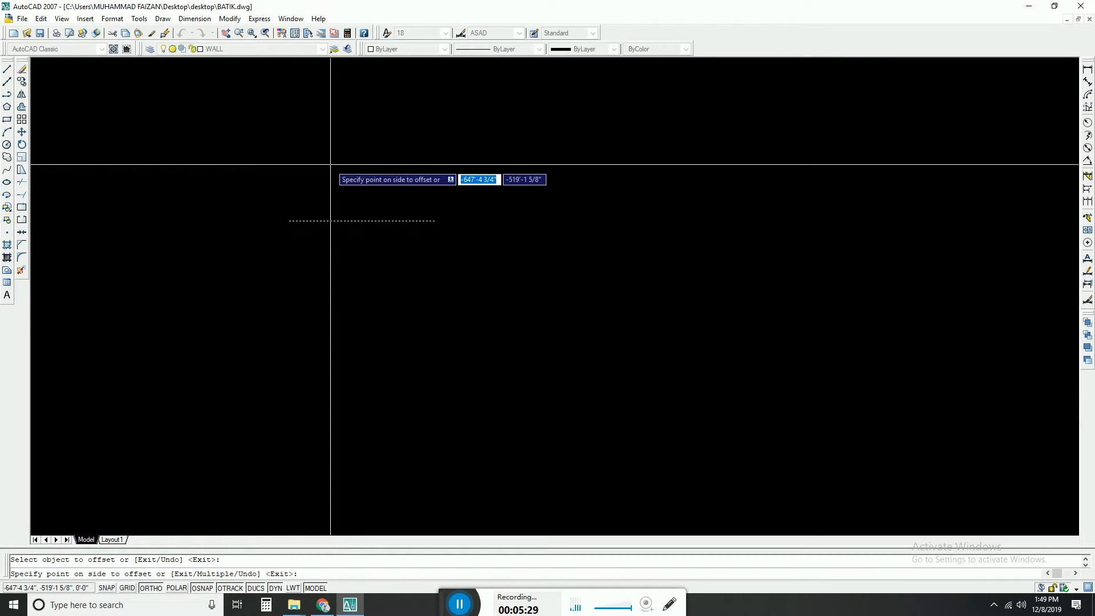
left_click(328, 248)
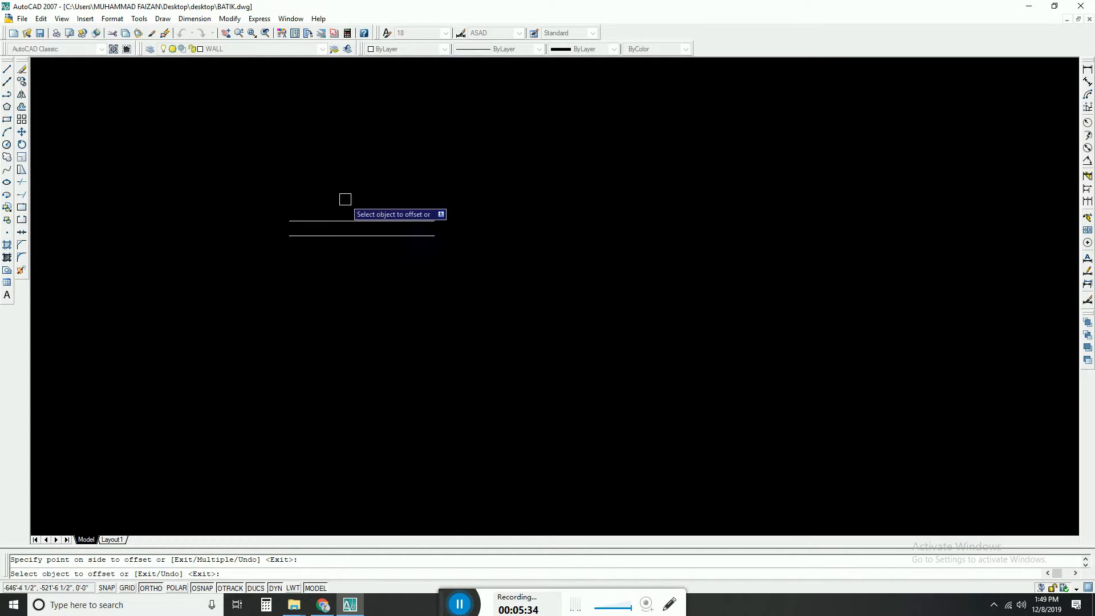
Keep offsetting each newest line 1' downward until twelve parallel horizontal lines are stacked
left_click(337, 235)
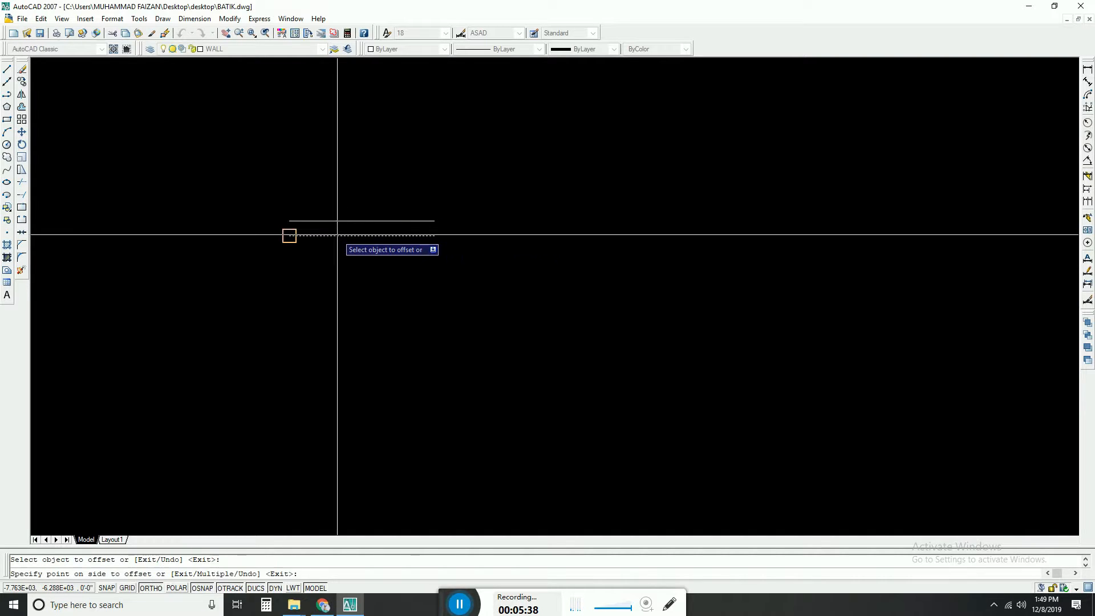
left_click(337, 261)
left_click(340, 249)
left_click(338, 283)
left_click(341, 265)
left_click(343, 323)
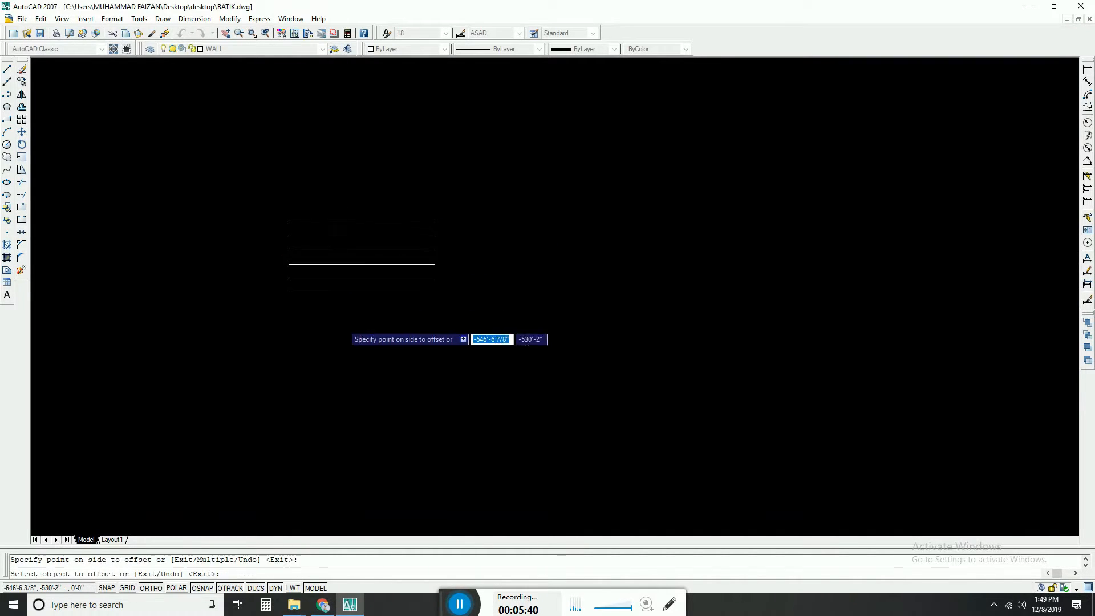
left_click(344, 286)
left_click(343, 284)
left_click(343, 284)
left_click(338, 306)
left_click(339, 281)
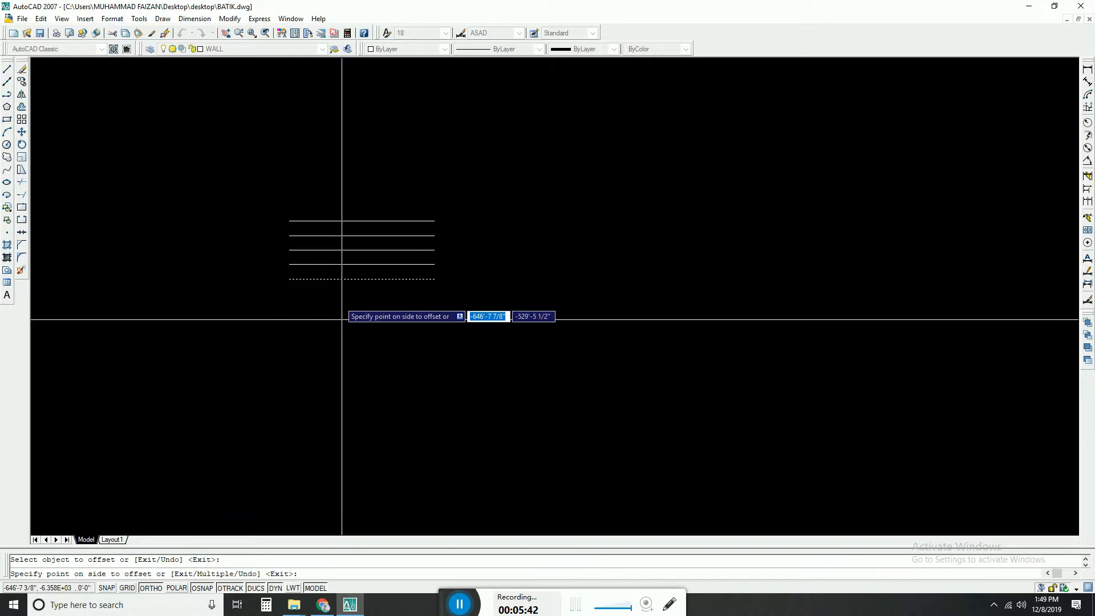
left_click(343, 327)
left_click(347, 292)
left_click(348, 324)
left_click(351, 307)
left_click(350, 357)
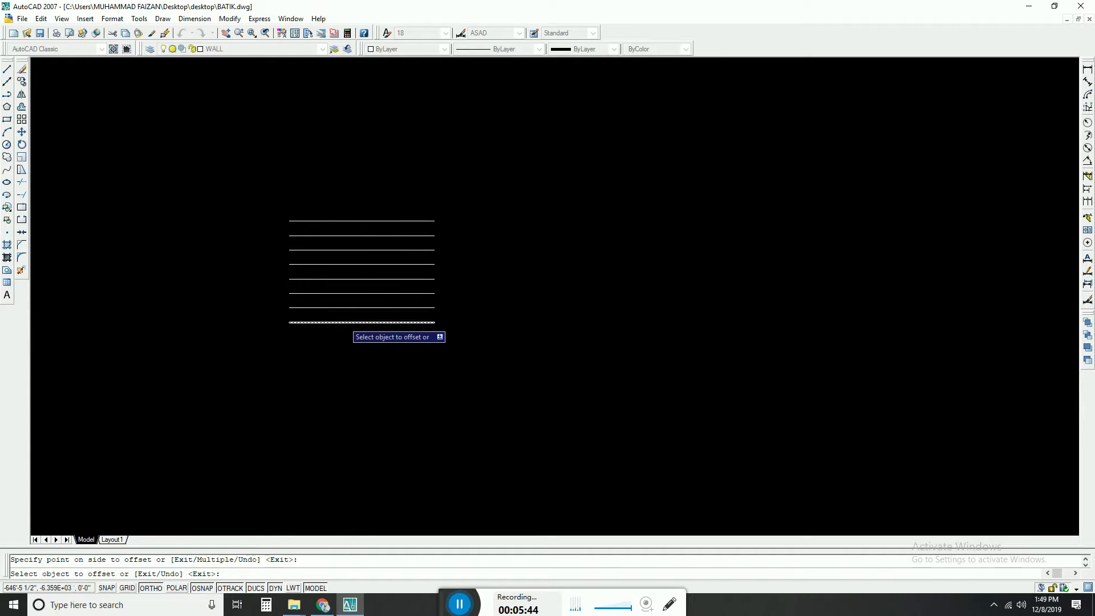
left_click(344, 322)
left_click(343, 354)
left_click(342, 338)
left_click(340, 383)
left_click(343, 352)
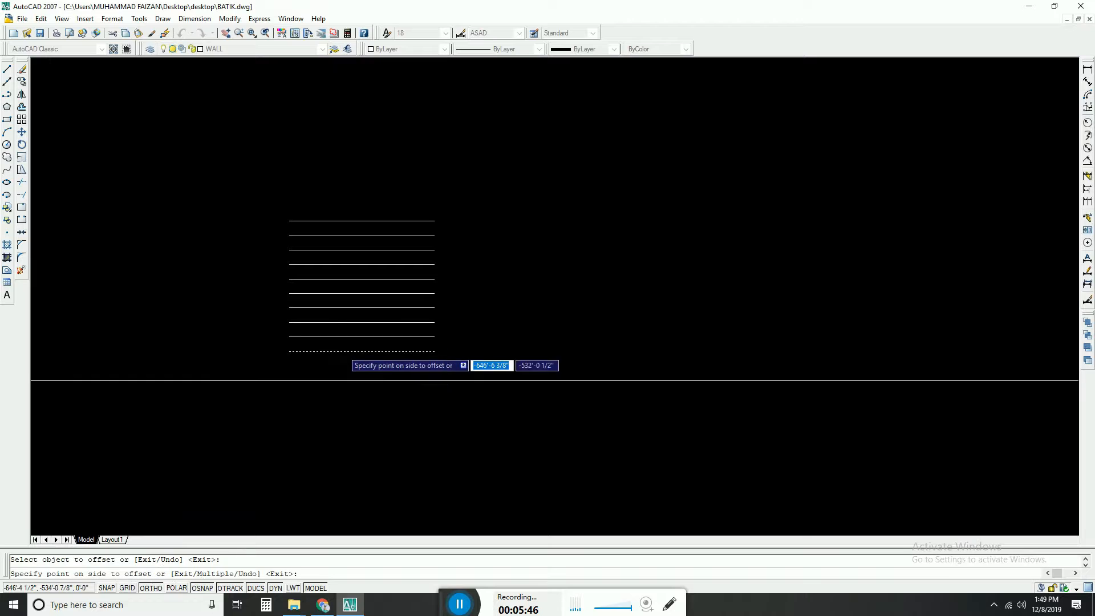
left_click(341, 373)
left_click(346, 365)
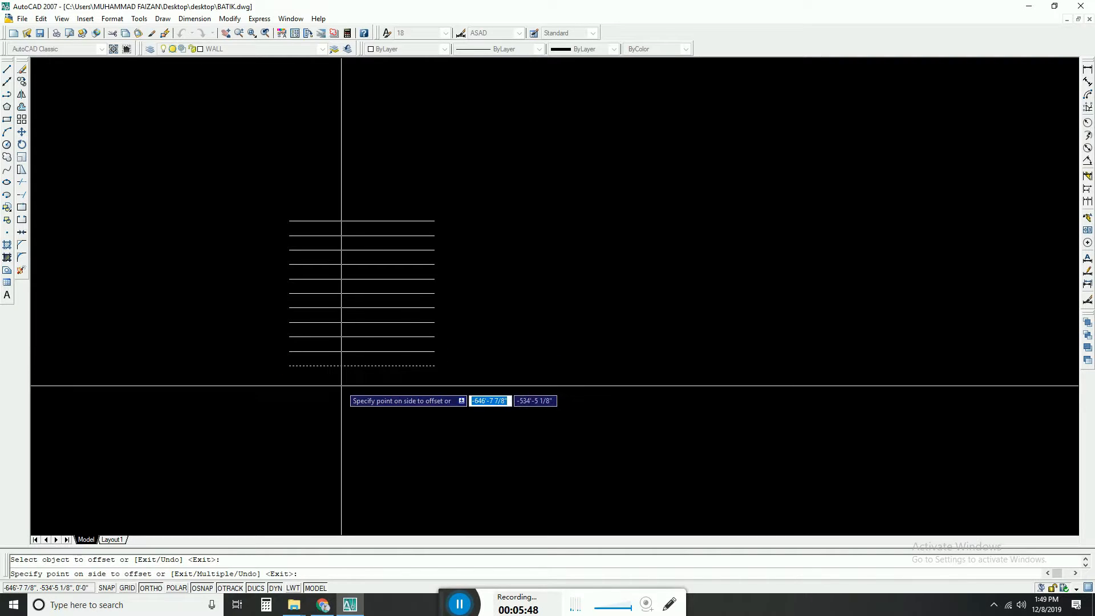
left_click(344, 397)
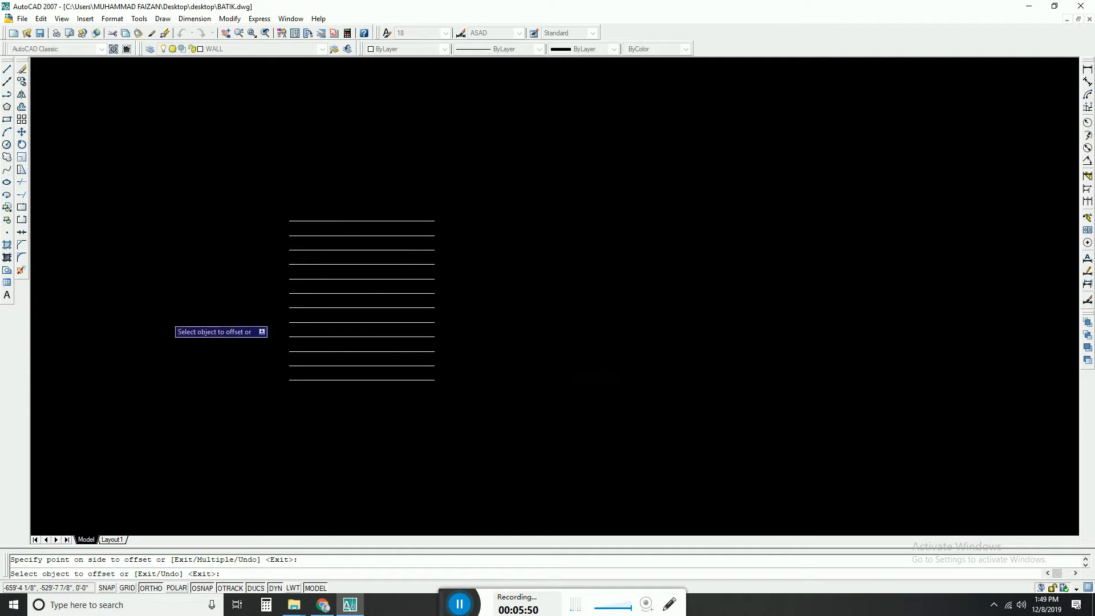
key("Escape")
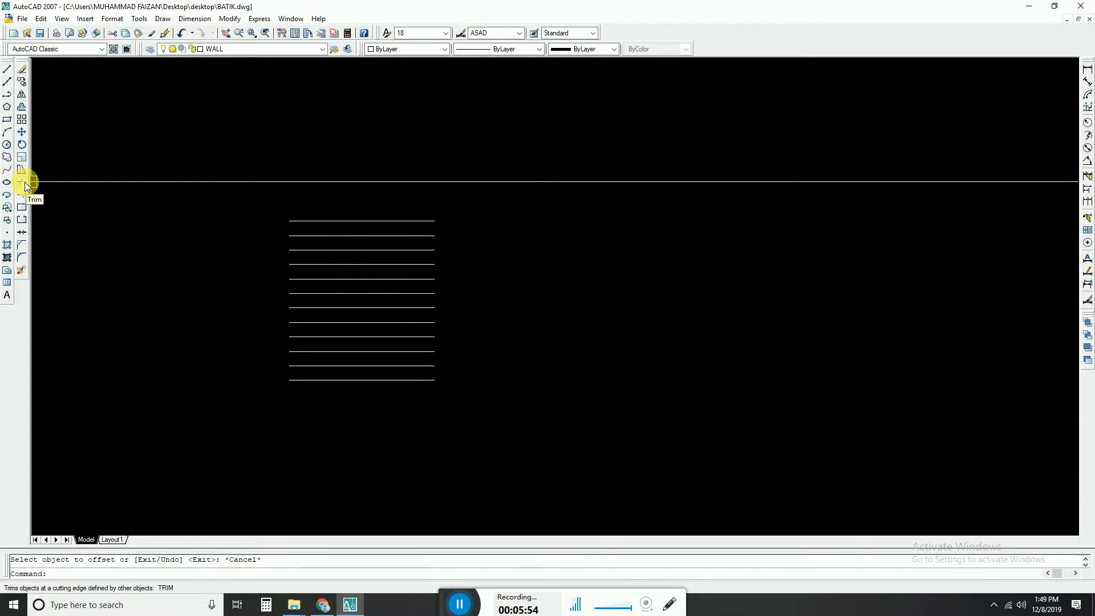
Draw a vertical line crossing all horizontal lines near their left ends, from above the stack to below it
type("l")
key("Return")
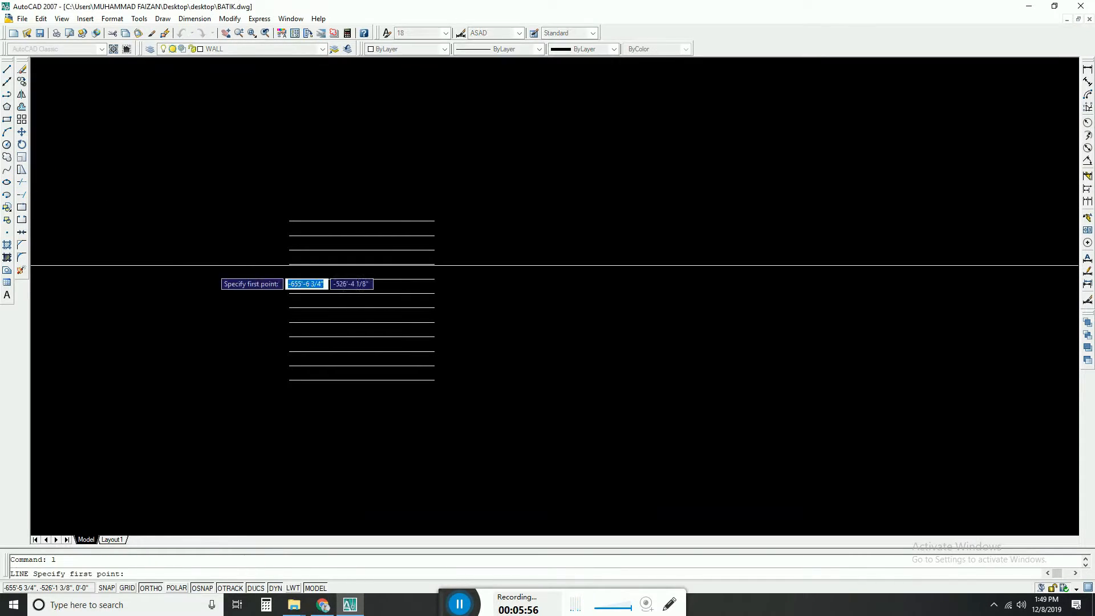
left_click(320, 135)
left_click(320, 438)
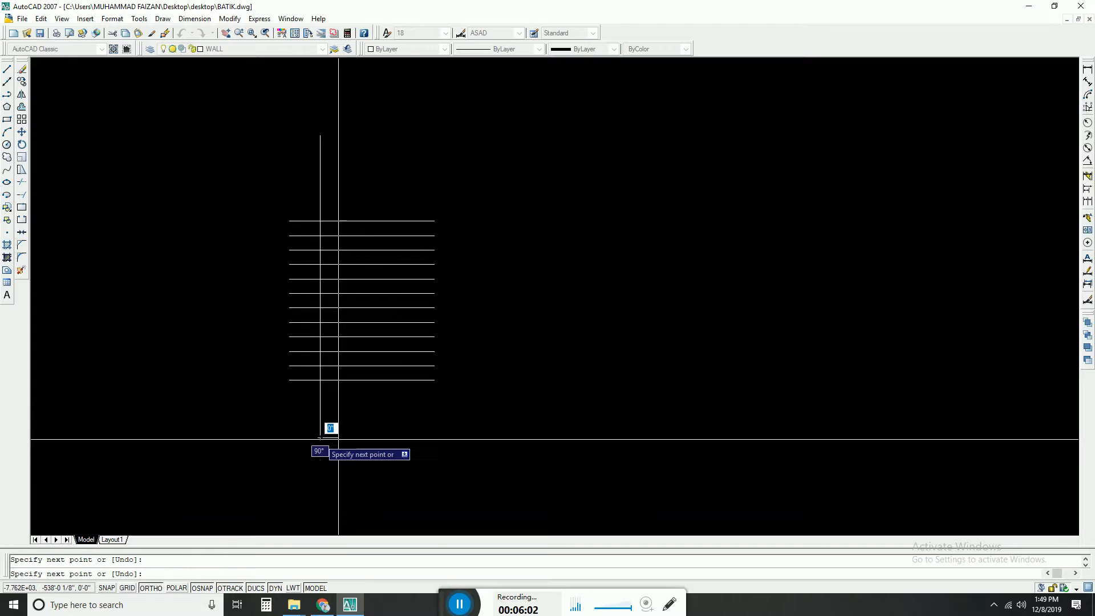
key("Escape")
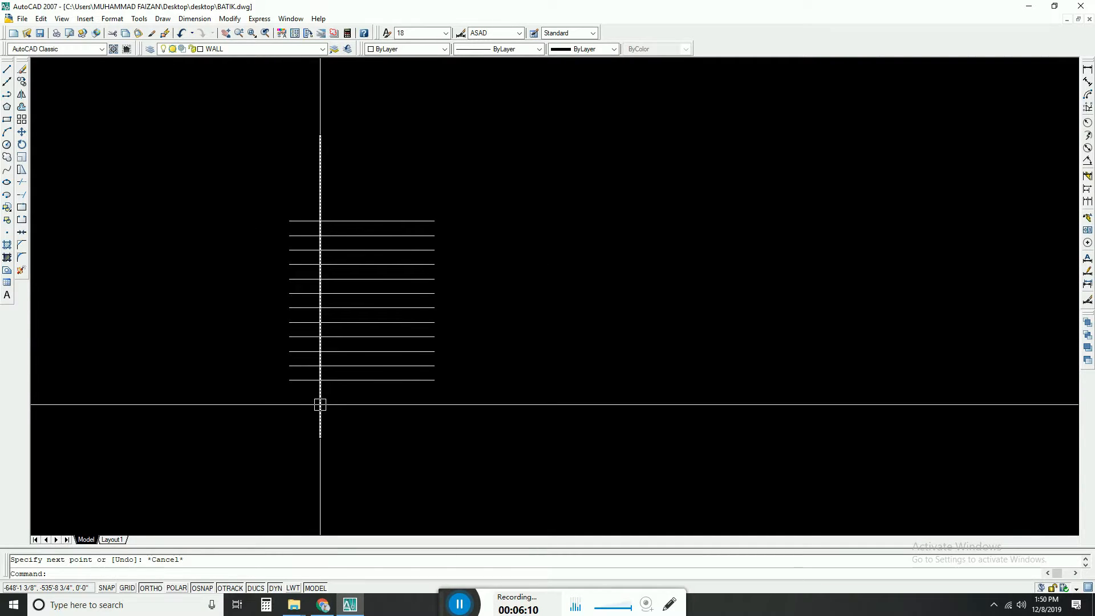
key("Return")
key("Escape")
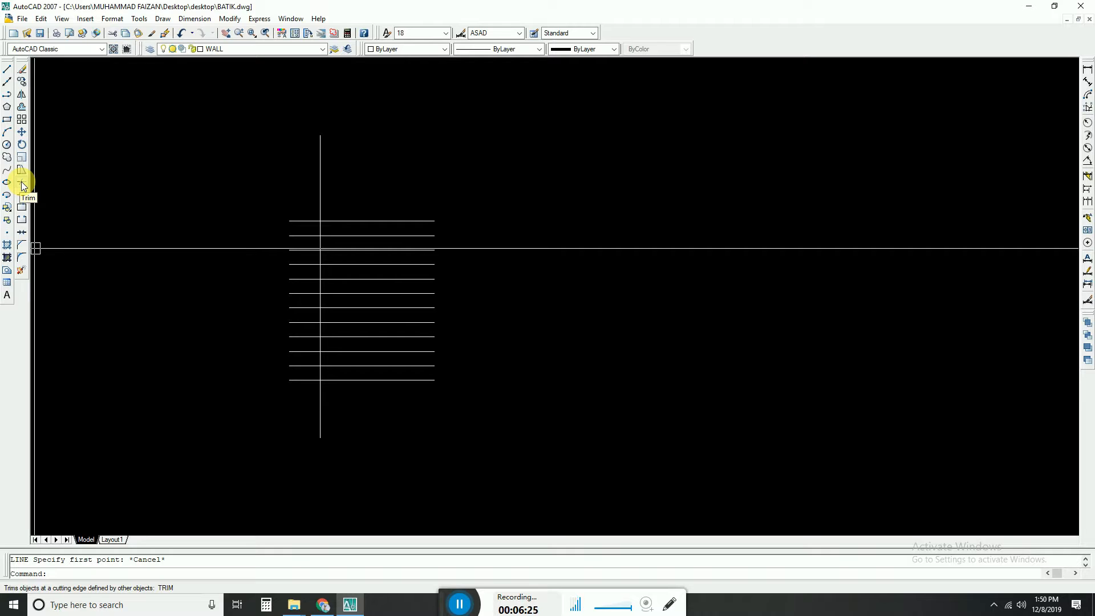
Trim the left ends of all twelve horizontal lines using the vertical line as cutting edge, and undo the trim
left_click(23, 185)
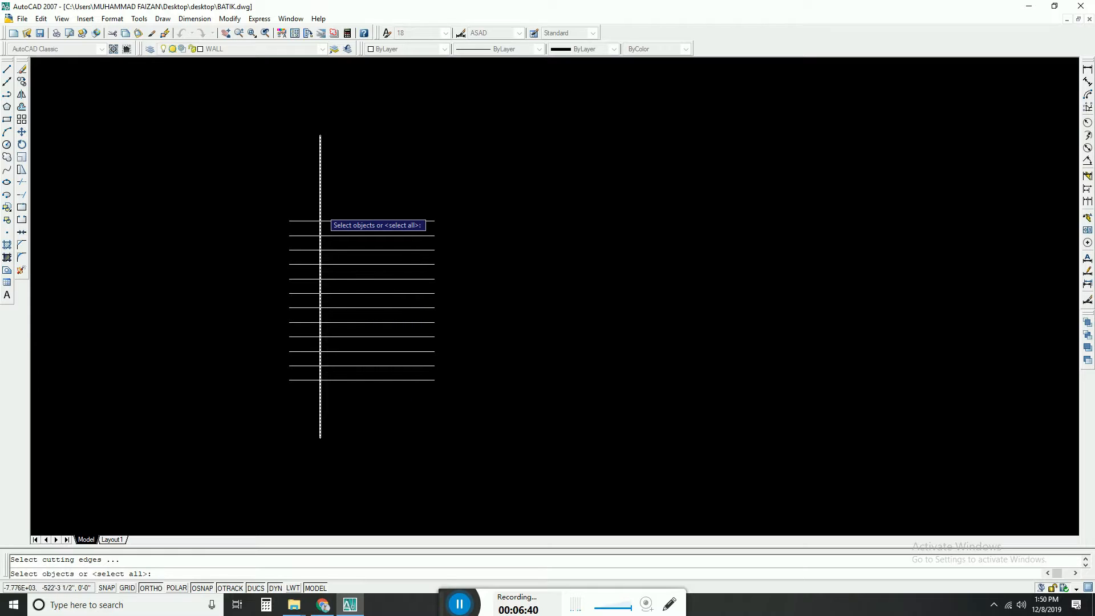
left_click(321, 208)
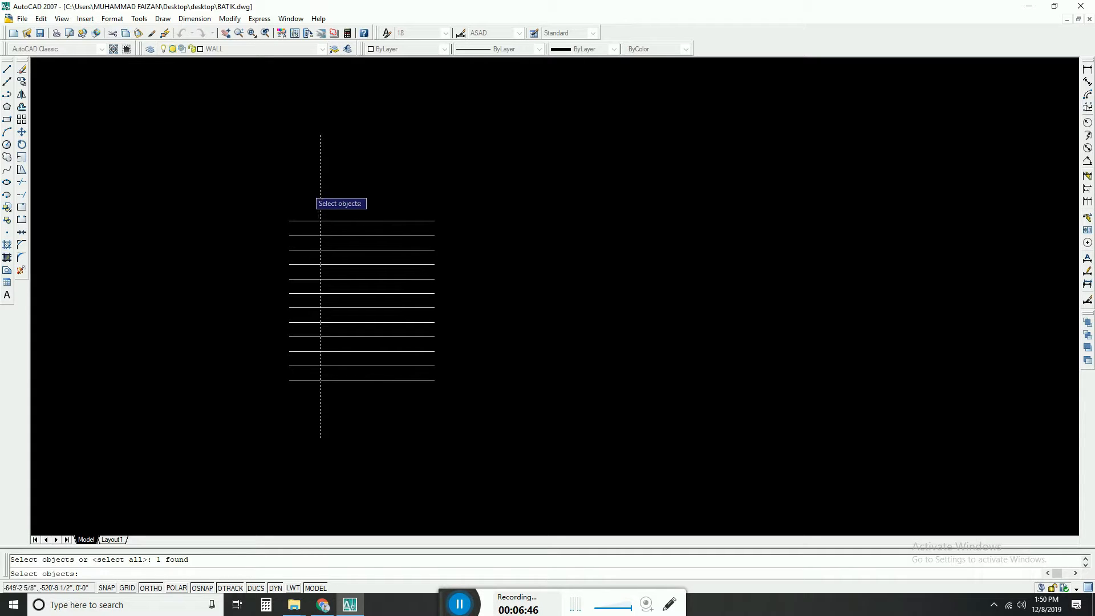
key("Return")
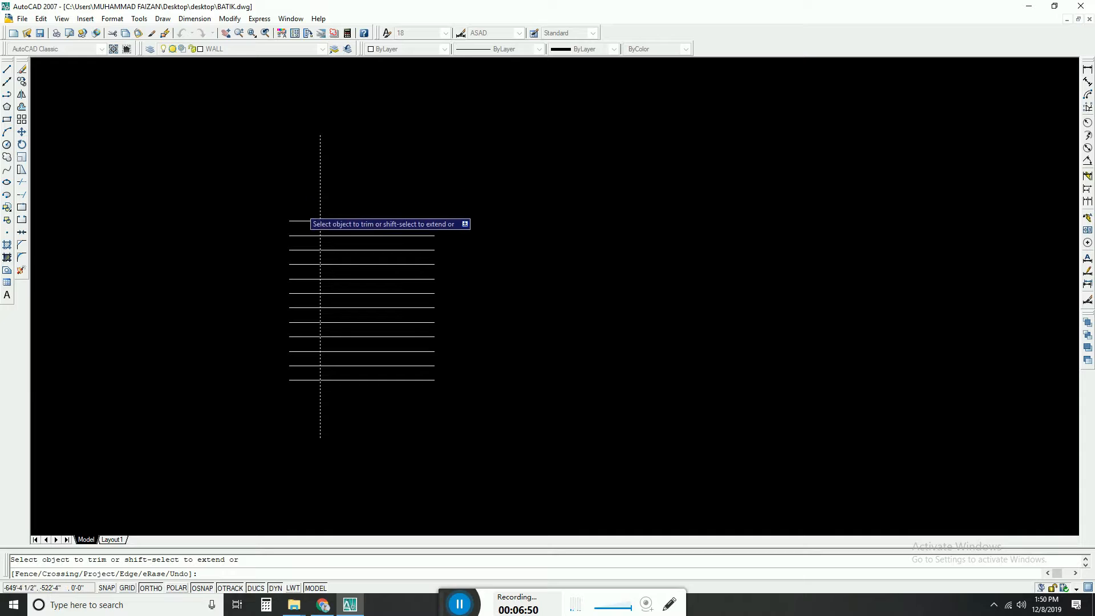
left_click(302, 221)
left_click(302, 235)
left_click(302, 249)
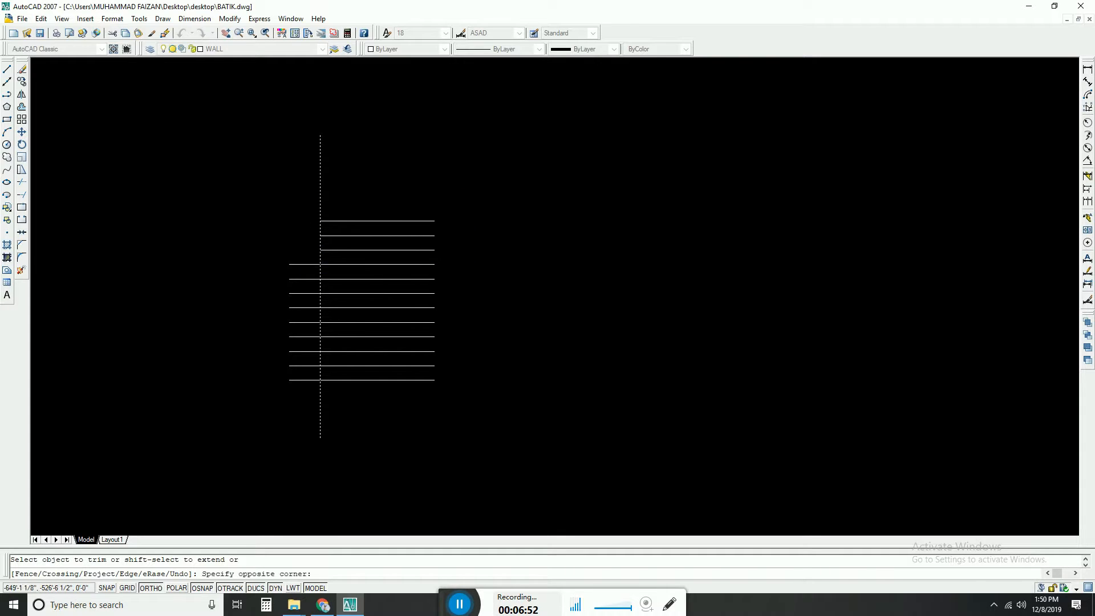
left_click(302, 265)
left_click(302, 279)
left_click(300, 293)
left_click(301, 308)
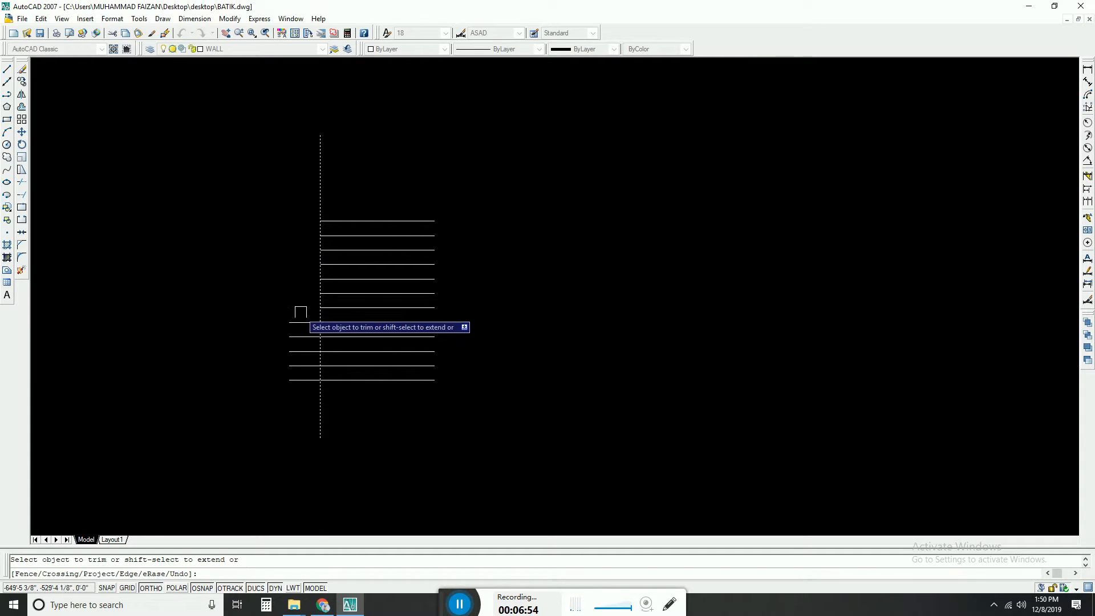
left_click(300, 322)
left_click(300, 337)
left_click(301, 352)
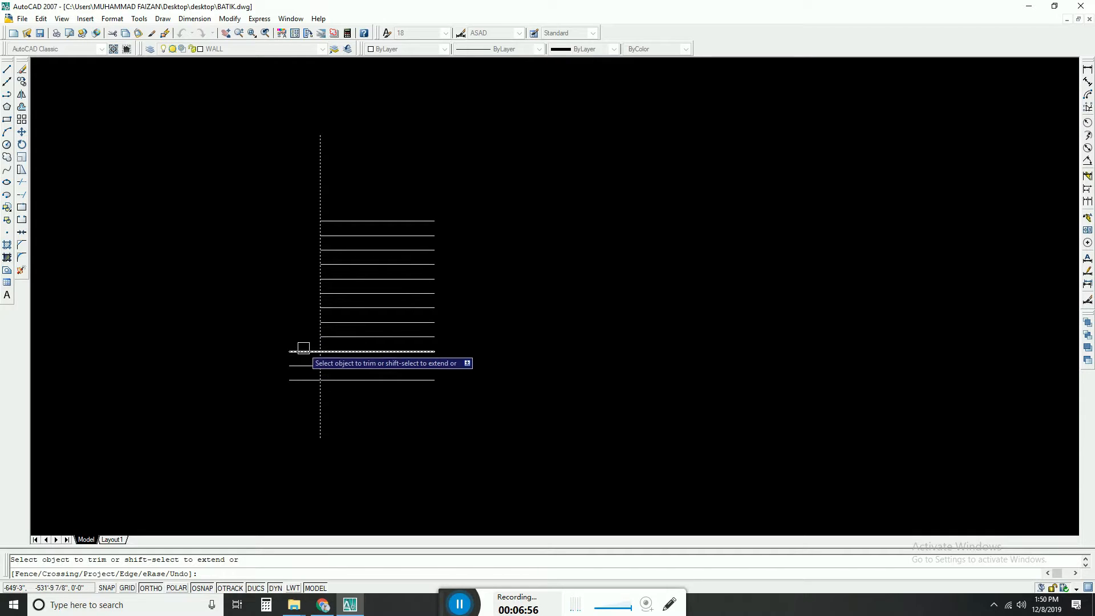
left_click(301, 366)
left_click(303, 380)
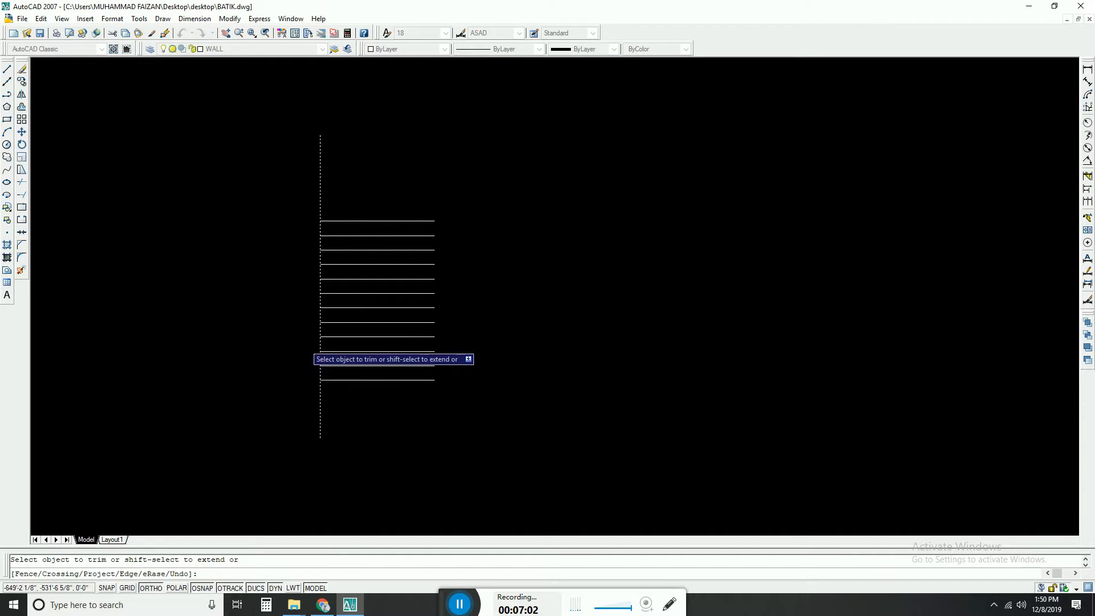
key("Escape")
key("ctrl+z")
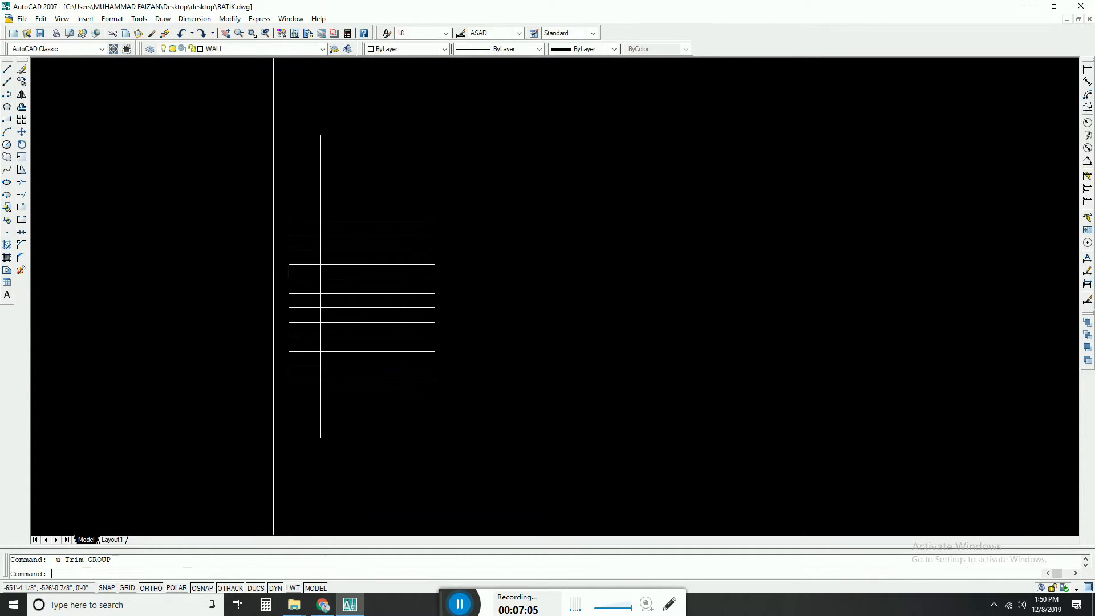
key("Escape")
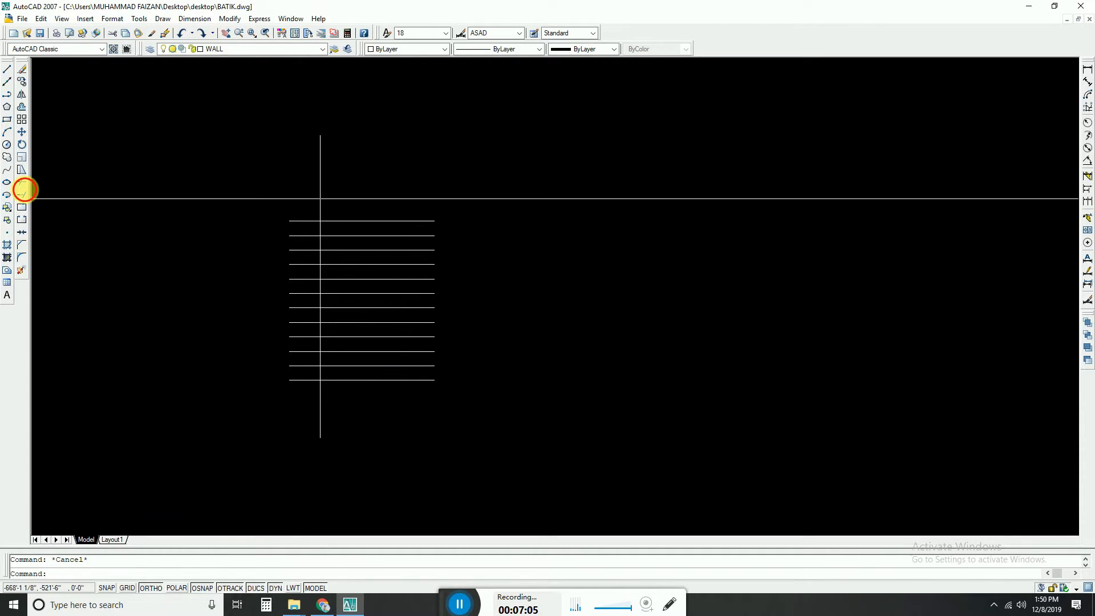
Trim horizontal lines on varying sides of the vertical line with all objects as cutting edges, and undo the trim
left_click(23, 183)
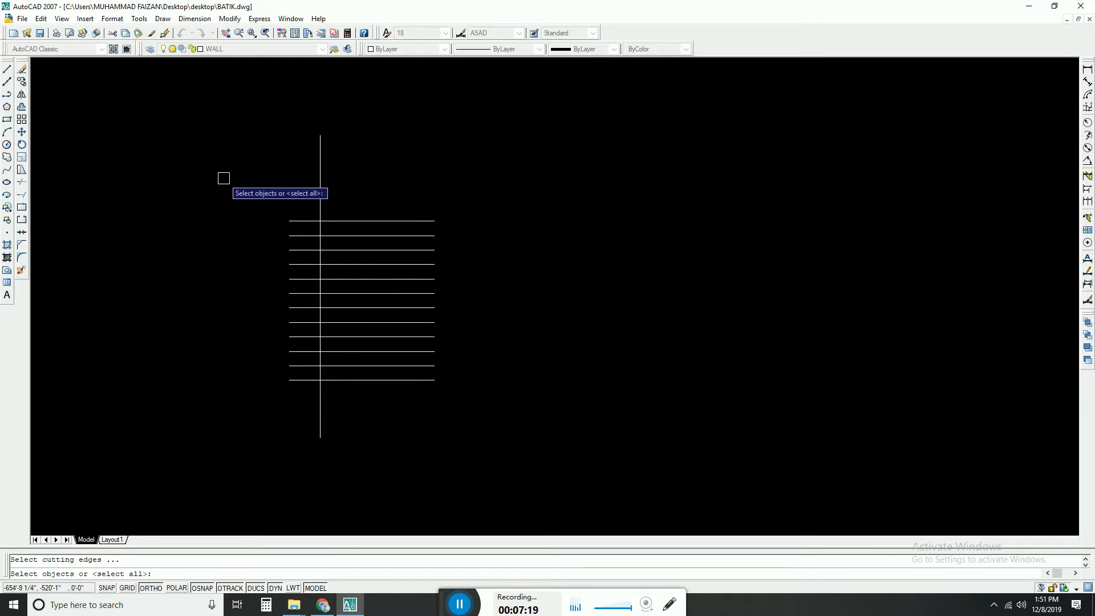
key("Return")
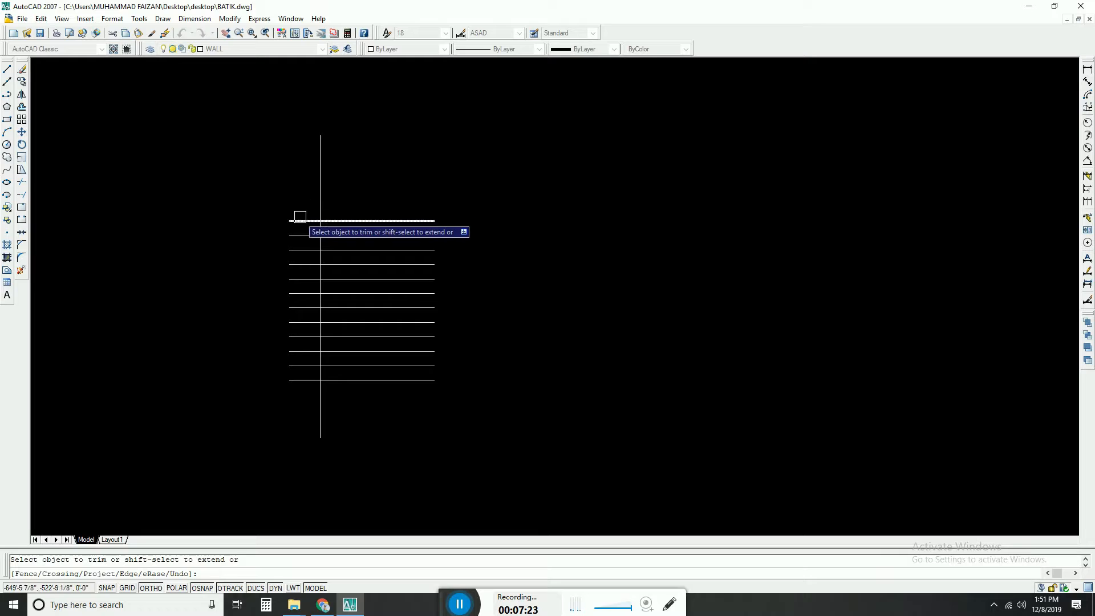
left_click(341, 235)
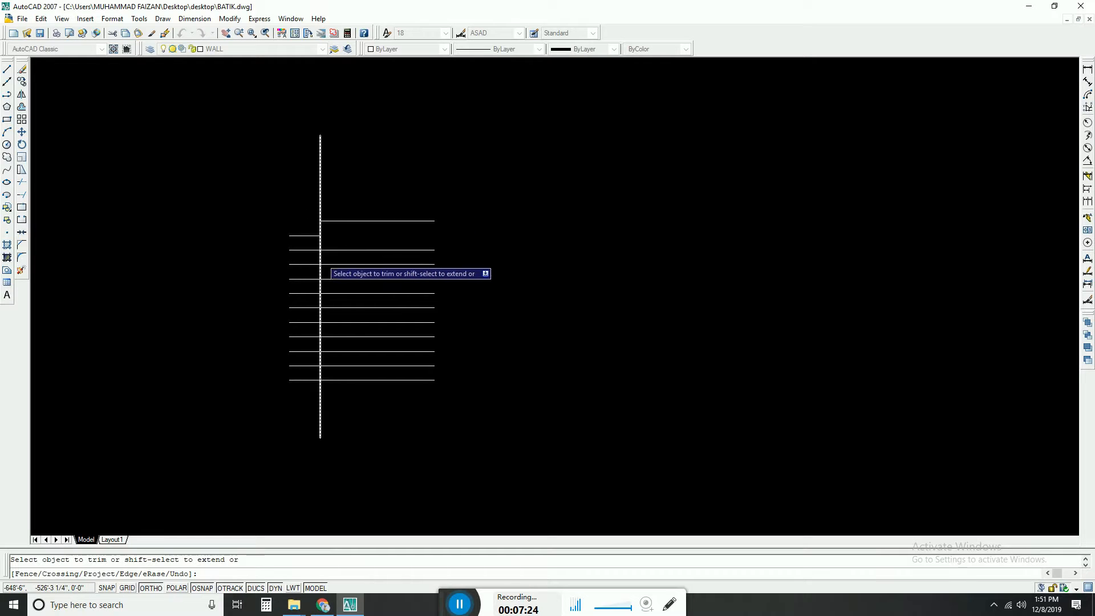
left_click(307, 264)
left_click(349, 279)
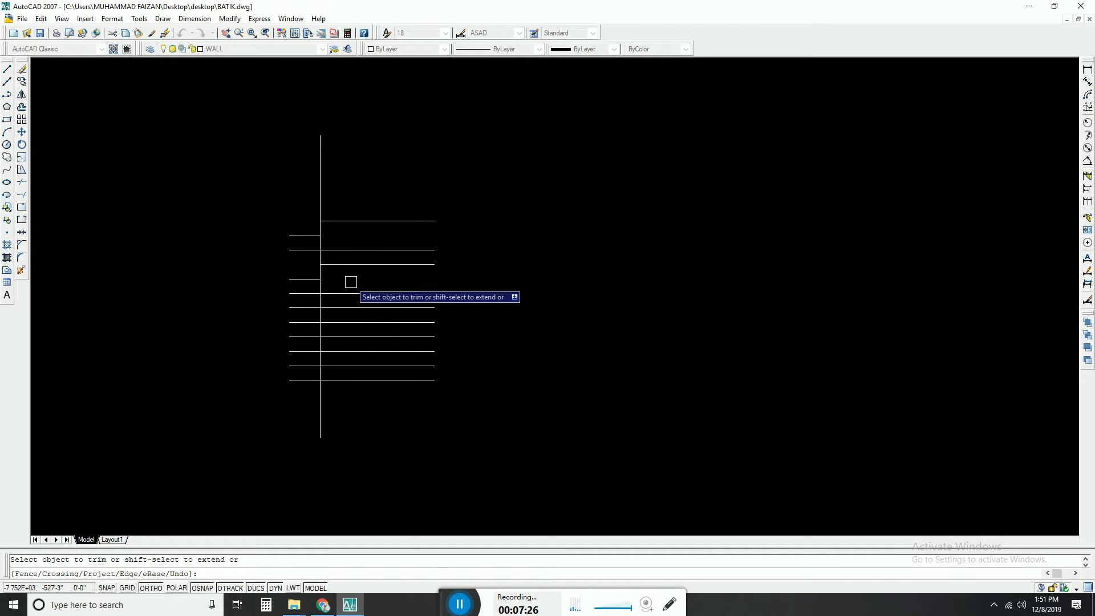
left_click(311, 294)
left_click(337, 308)
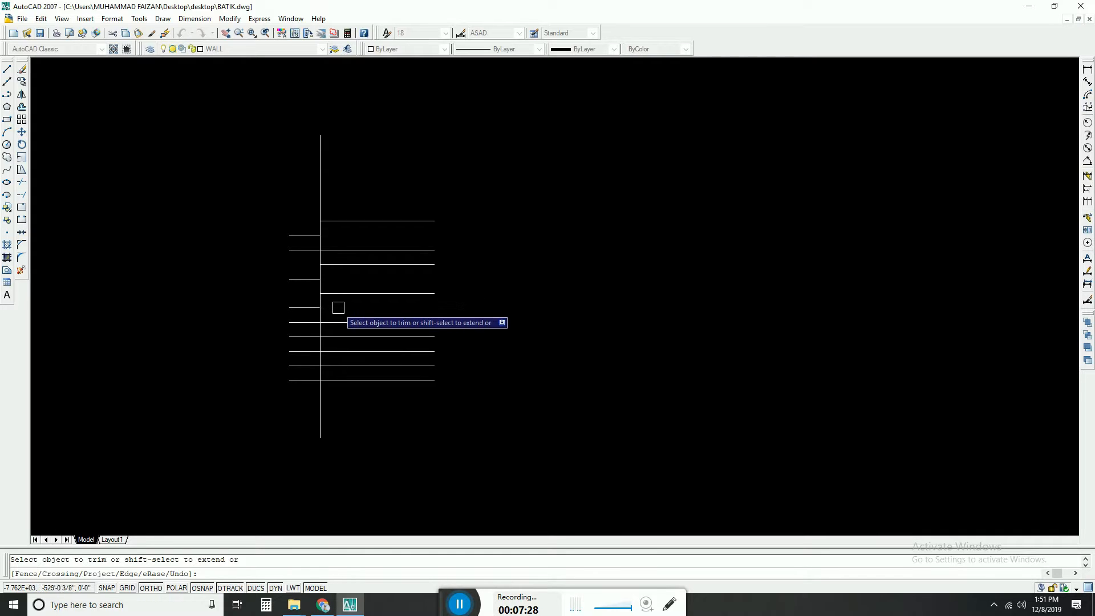
left_click(306, 323)
left_click(336, 336)
left_click(340, 351)
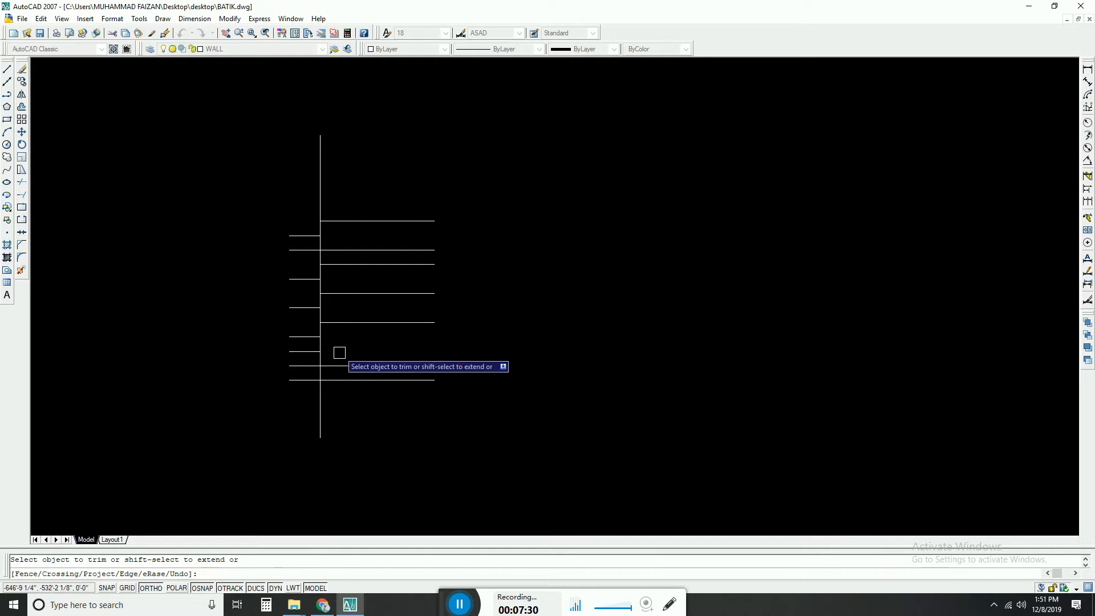
left_click(334, 366)
left_click(334, 380)
left_click(305, 380)
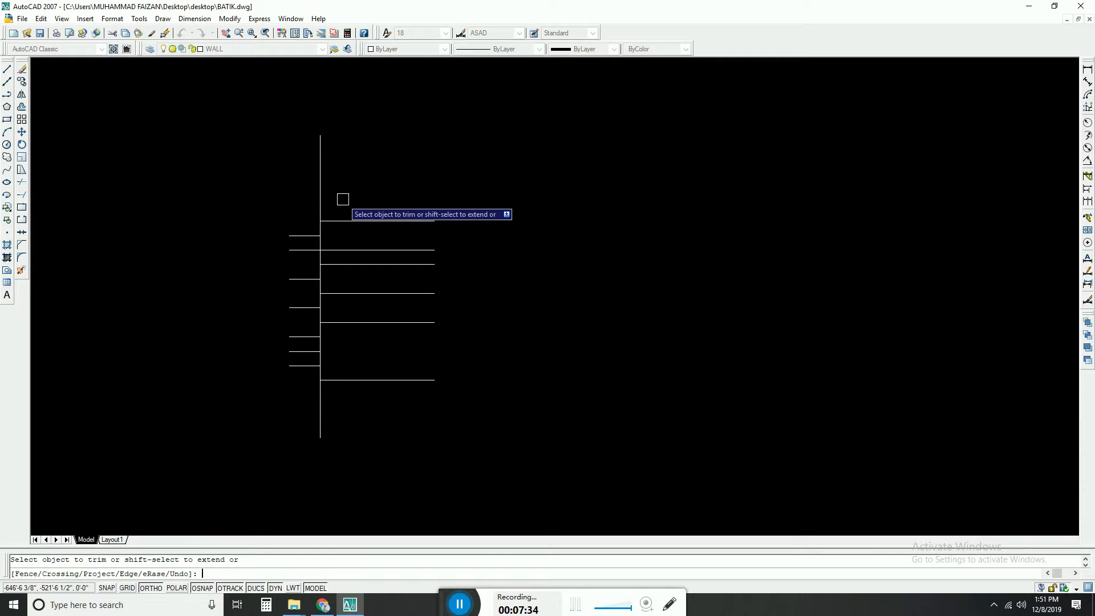
key("Escape")
left_click(181, 32)
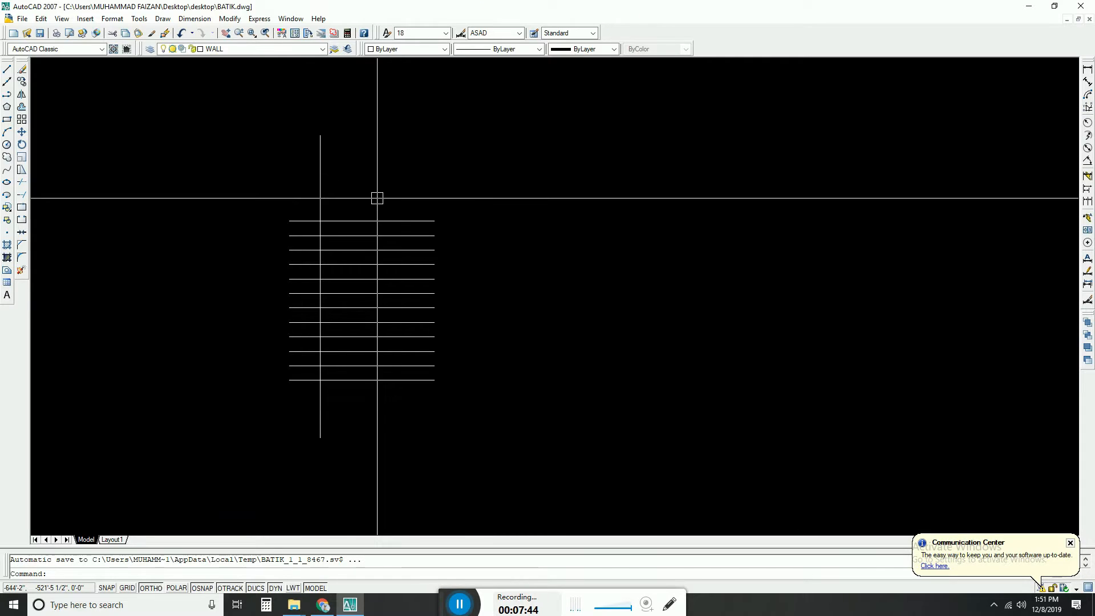
Erase the whole stack of horizontal lines, keeping only the vertical line
left_click(403, 175)
left_click(355, 404)
key("Delete")
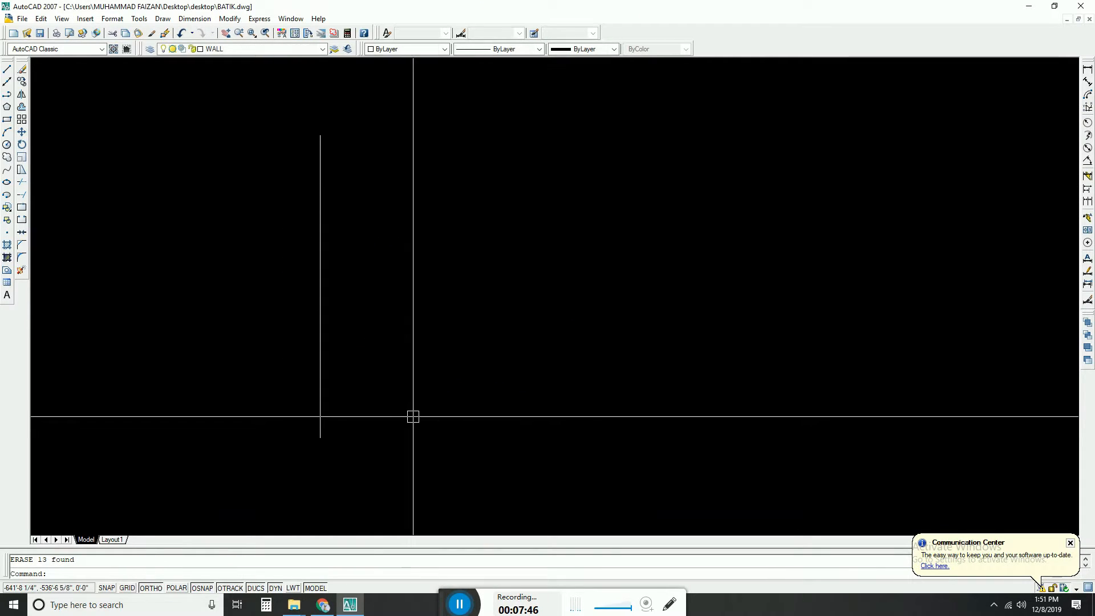
key("Escape")
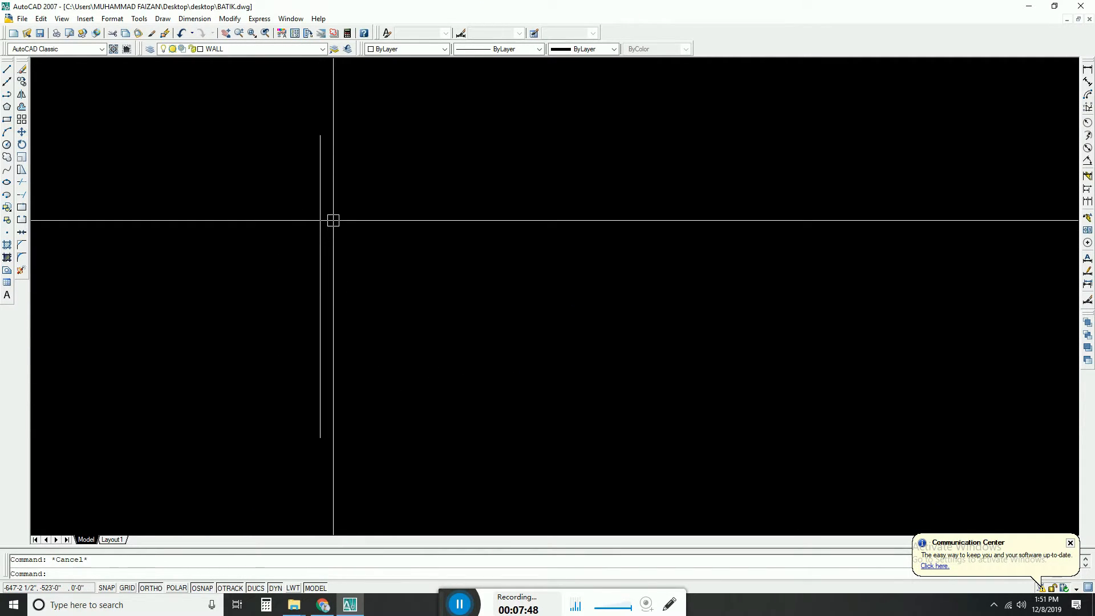
Draw a long horizontal line starting just right of the vertical line, near its upper end
key("l")
key("Return")
left_click(345, 139)
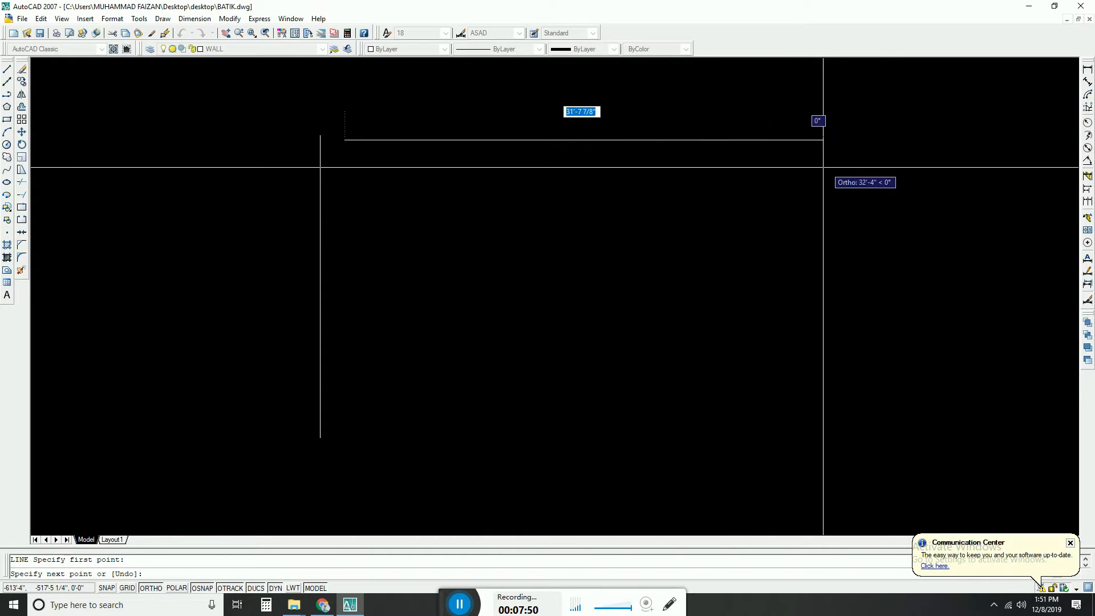
left_click(903, 173)
key("Escape")
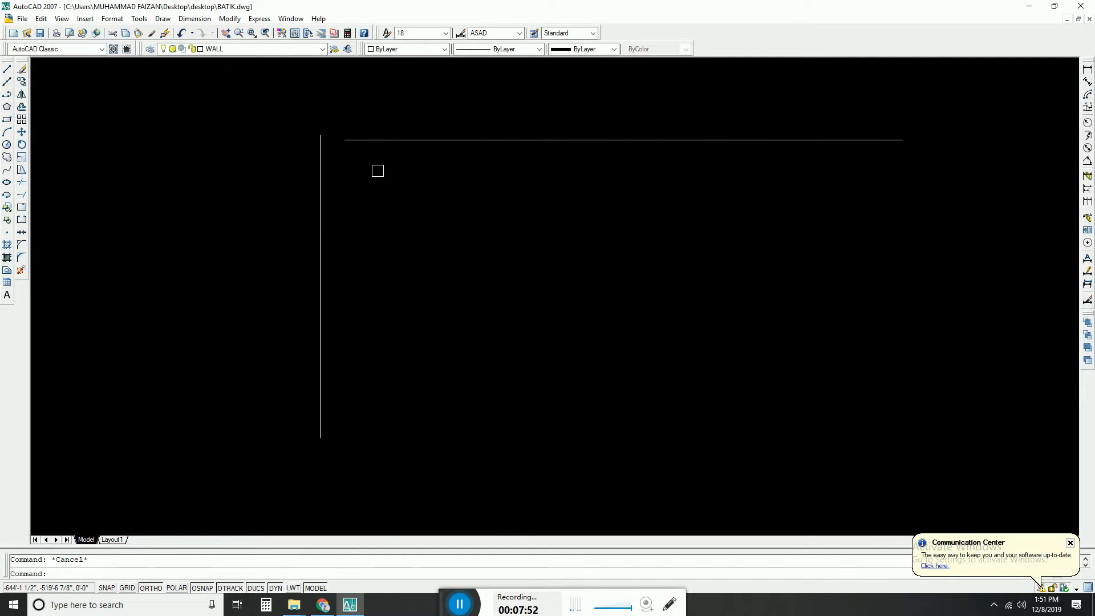
Draw two shorter, spaced horizontal lines below the first, each starting farther to the right of the vertical line
key("l")
key("Return")
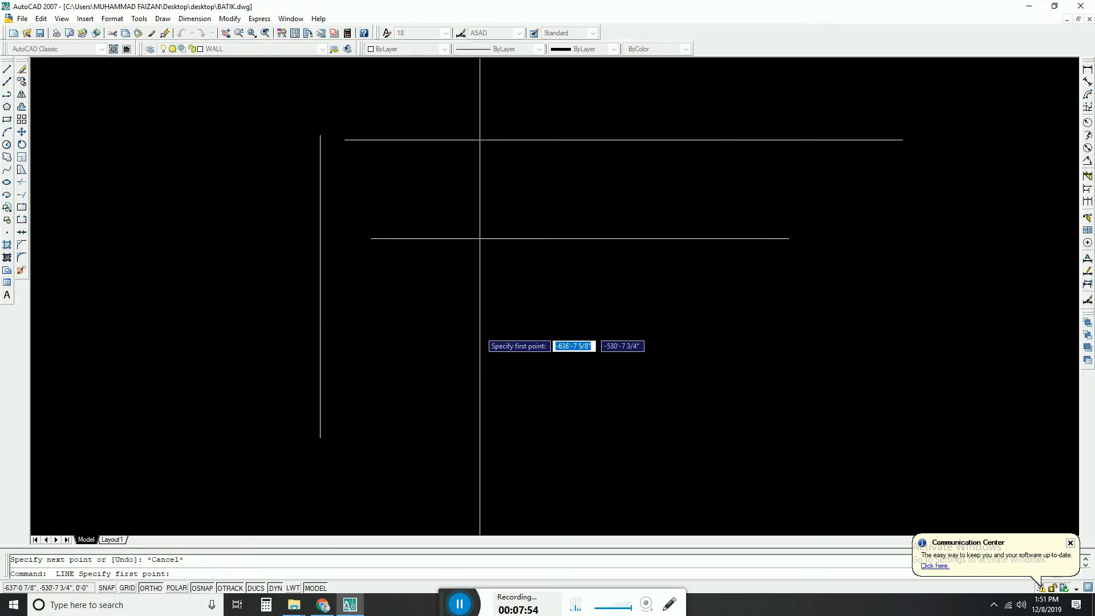
left_click(476, 337)
left_click(853, 345)
key("Escape")
key("Return")
left_click(684, 244)
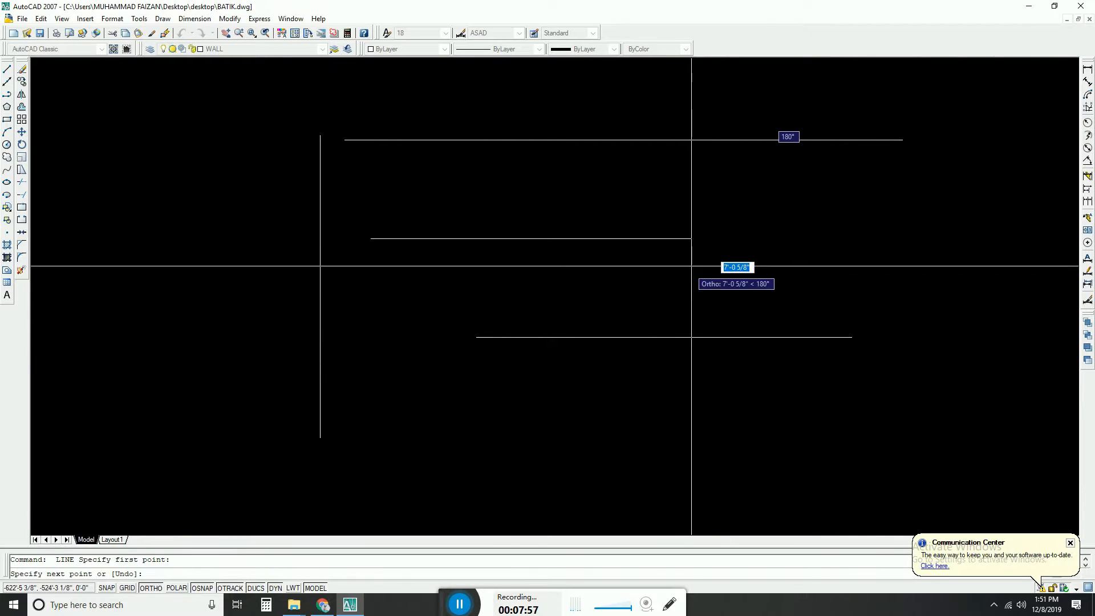
key("Escape")
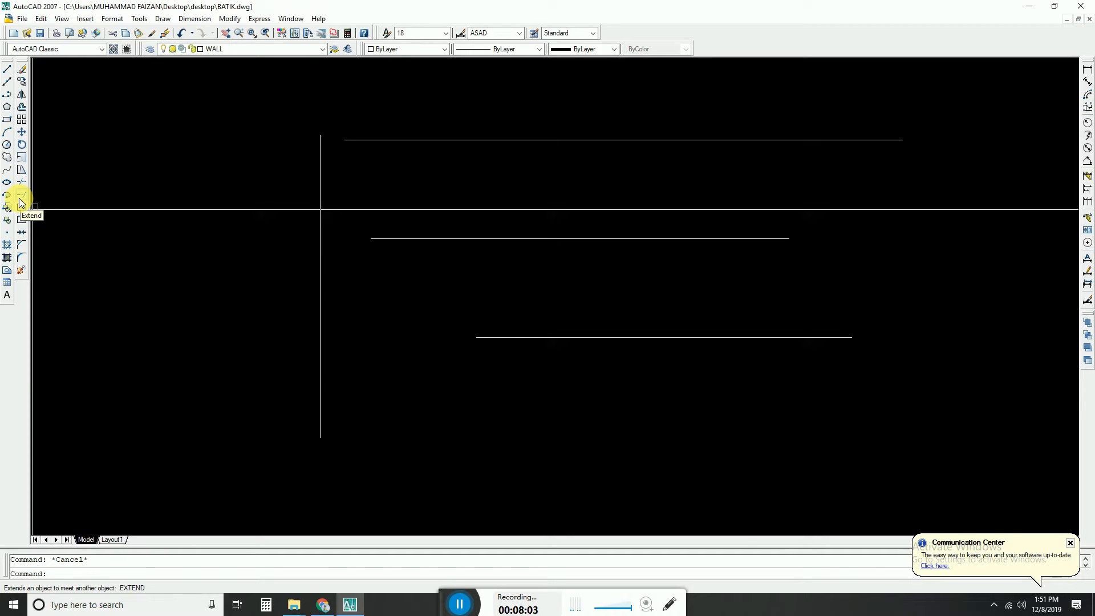
Extend the left ends of all three horizontal lines to the vertical line as boundary edge, and undo the extend
left_click(21, 196)
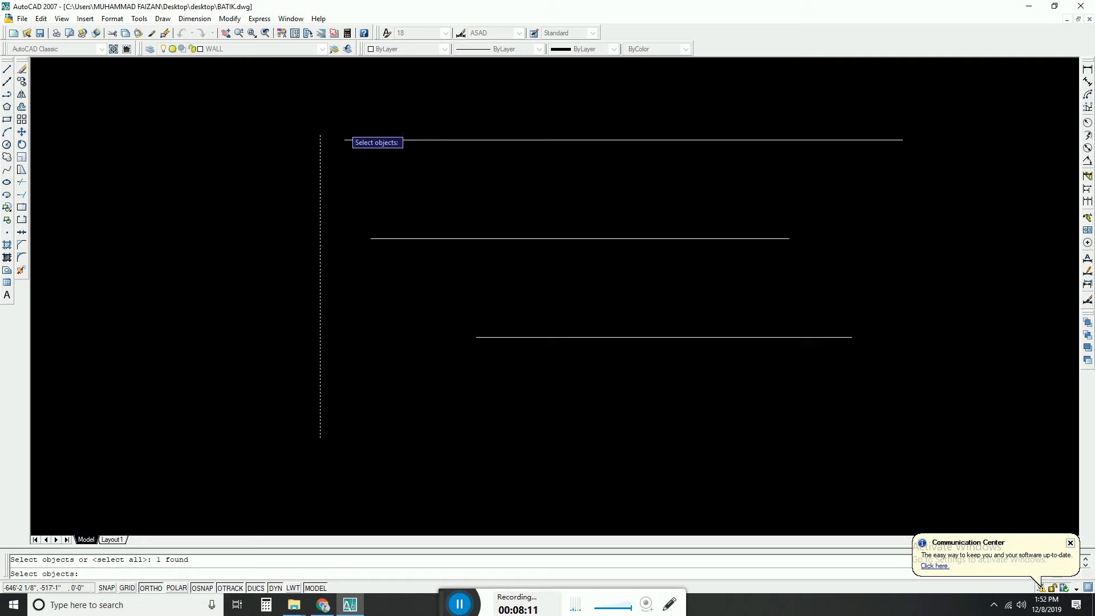
key("Return")
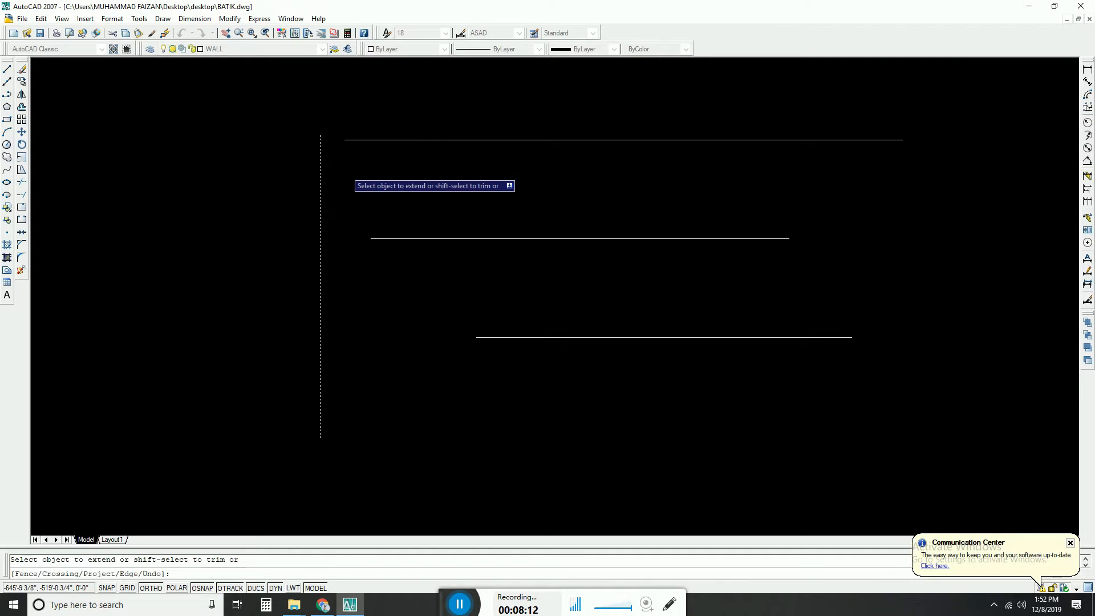
left_click(374, 239)
left_click(485, 338)
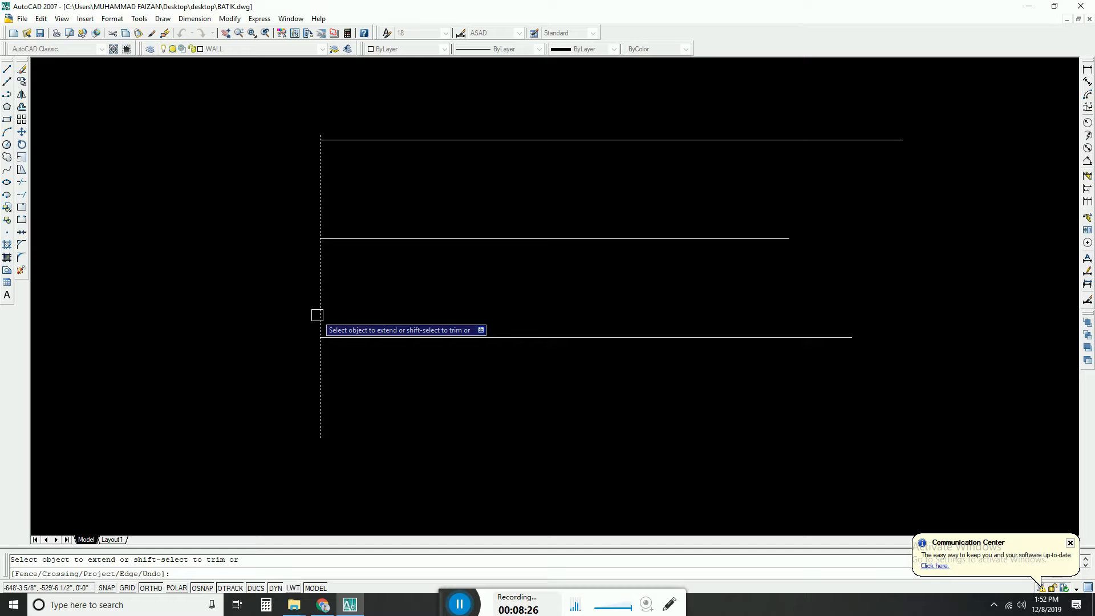
key("Escape")
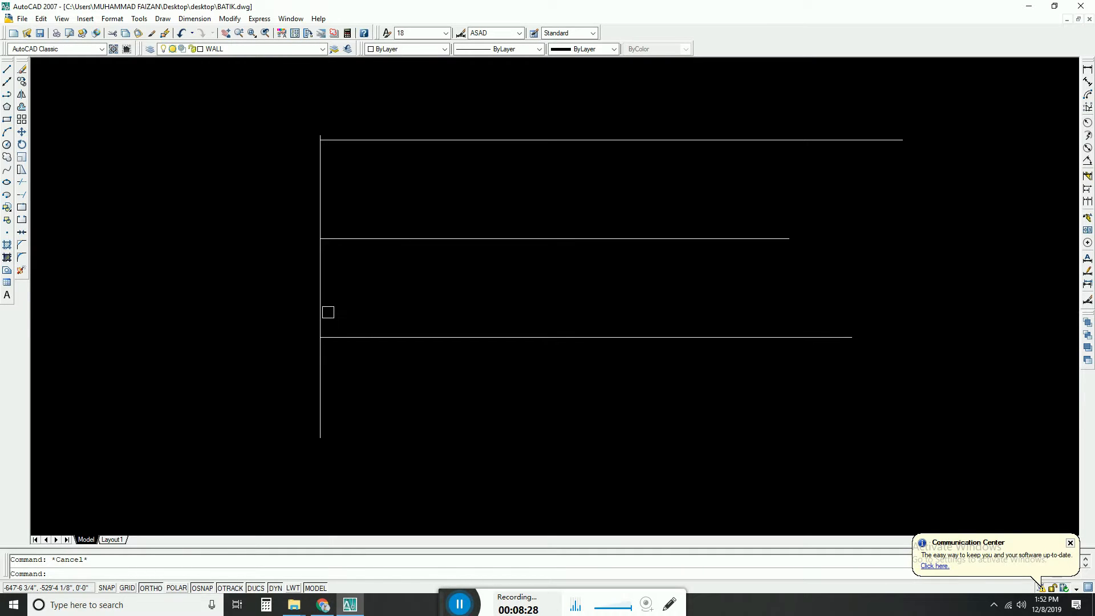
key("ctrl+z")
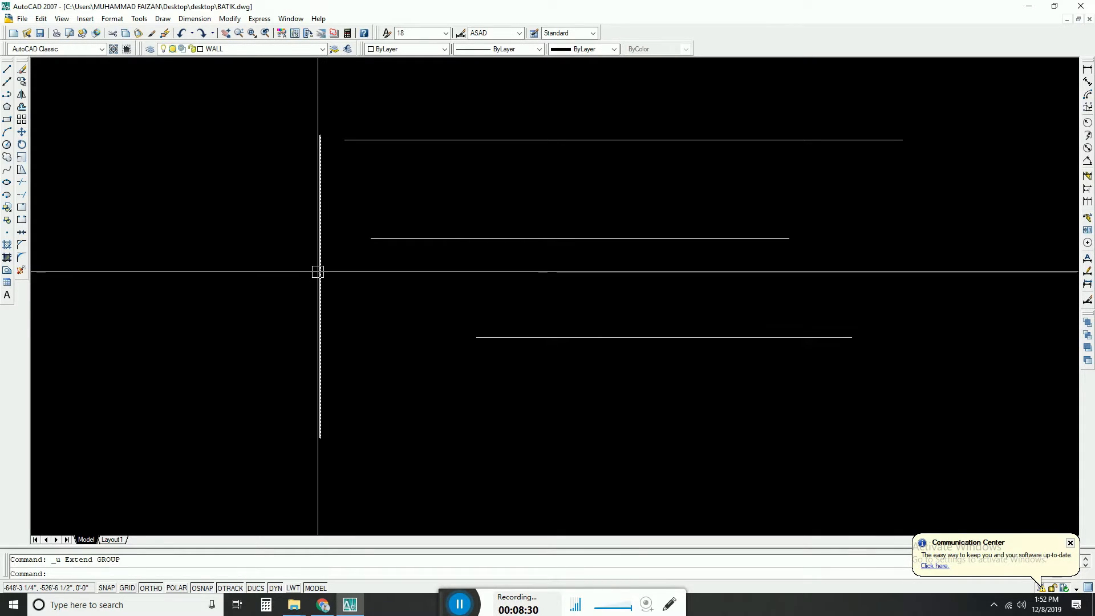
key("Escape")
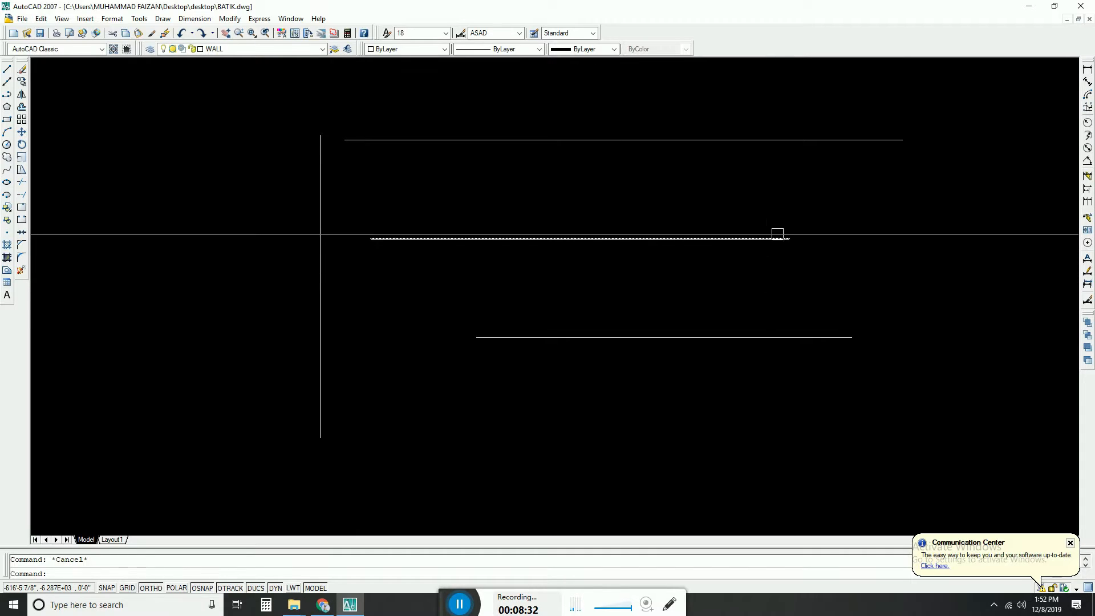
Draw a vertical line crossing the upper and lower horizontal lines near their right ends, just beyond the middle line's end
type("l")
key("Return")
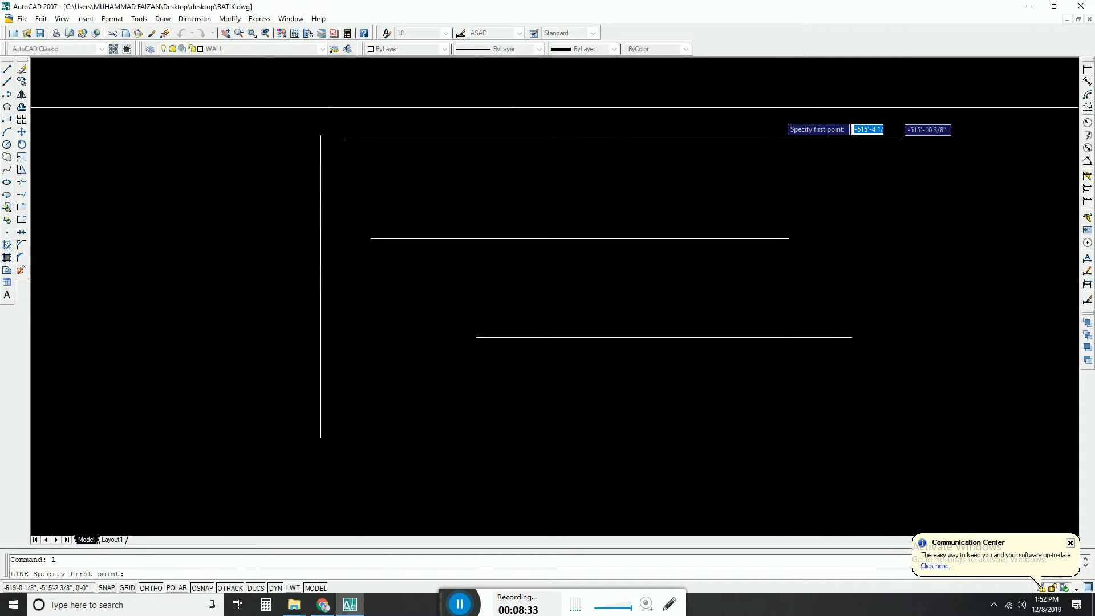
left_click(814, 100)
left_click(847, 441)
key("Escape")
key("space")
key("Escape")
key("Escape")
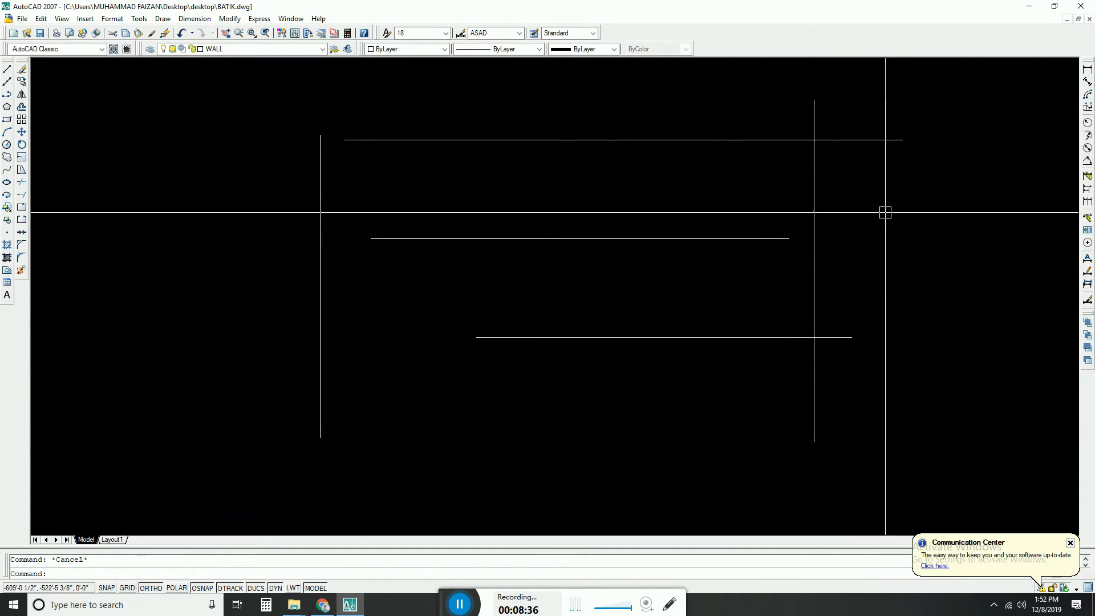
Draw another vertical line beyond the right ends of all three horizontal lines
key("space")
left_click(963, 96)
left_click(962, 386)
key("Escape")
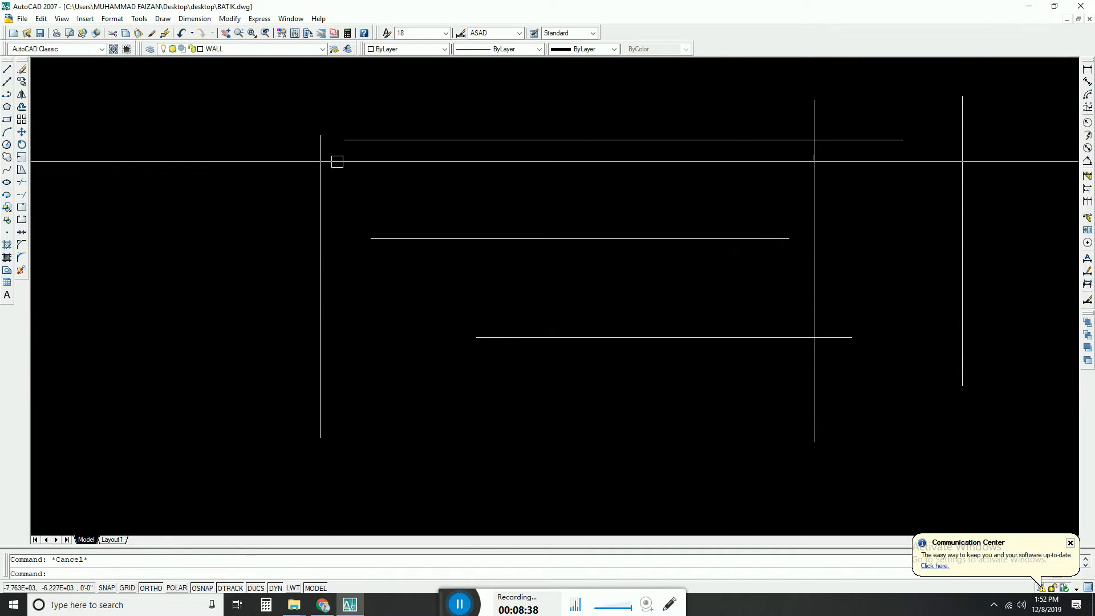
type("ex")
key("Return")
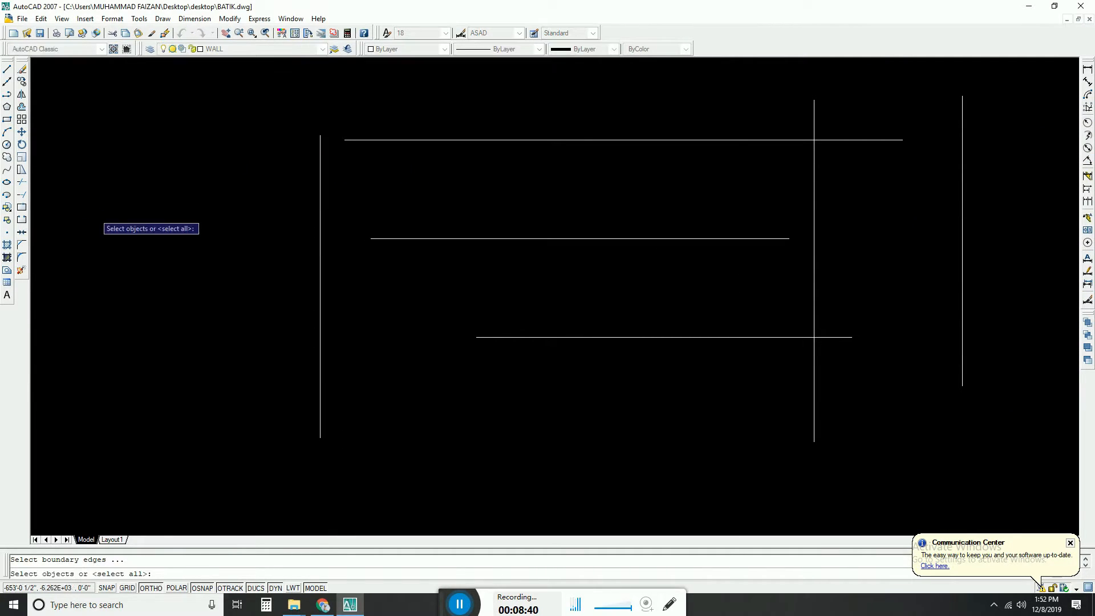
key("Escape")
left_click(24, 198)
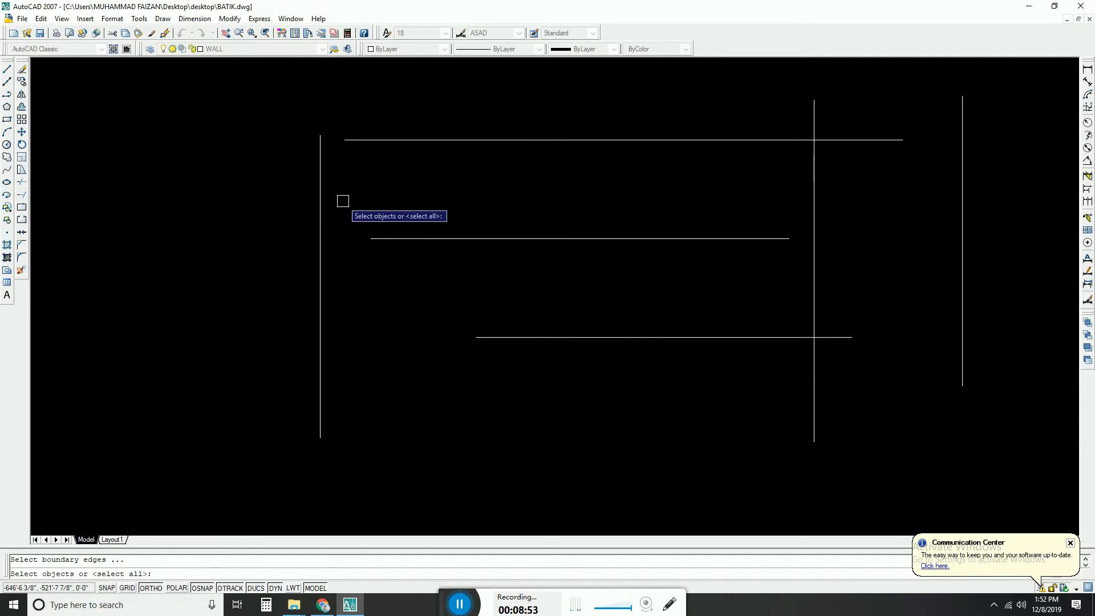
key("Return")
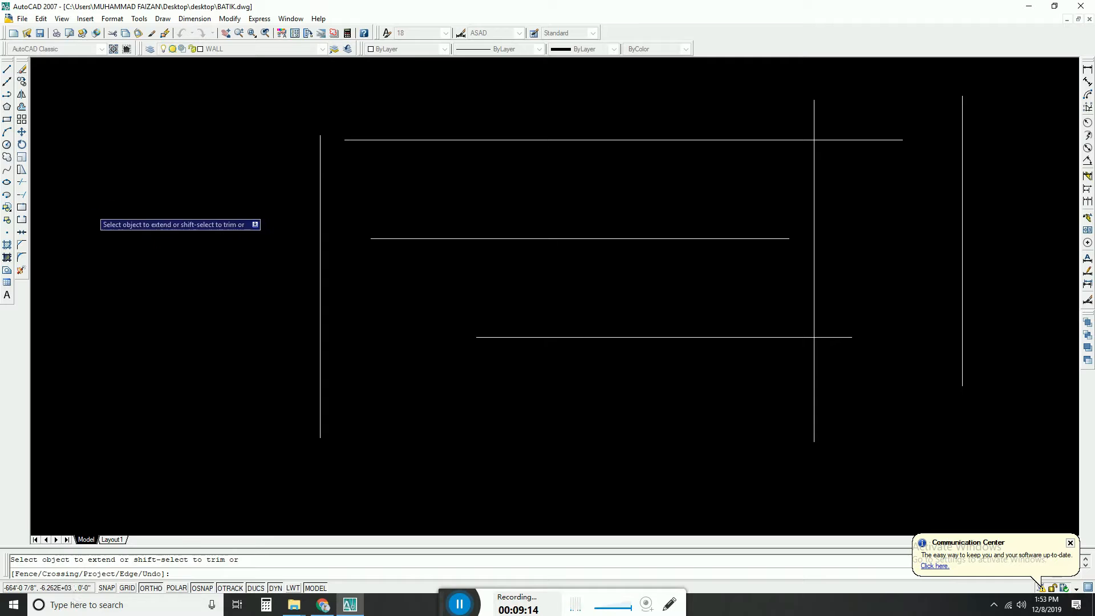
With all objects as boundaries, extend both ends of the upper and middle lines and the lower line's right end to the nearest verticals
left_click(21, 194)
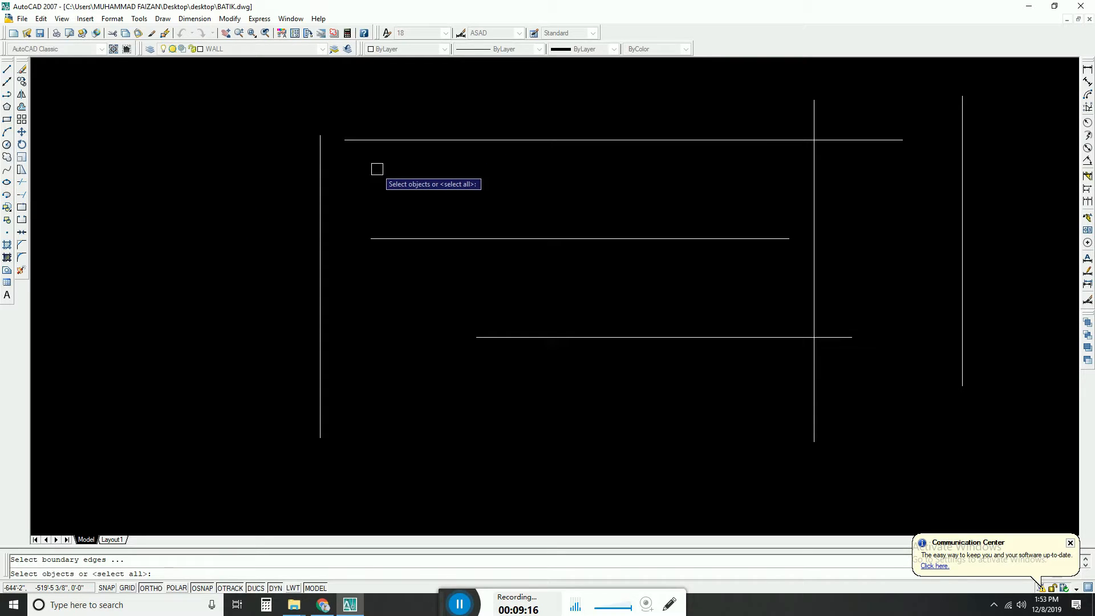
key("Return")
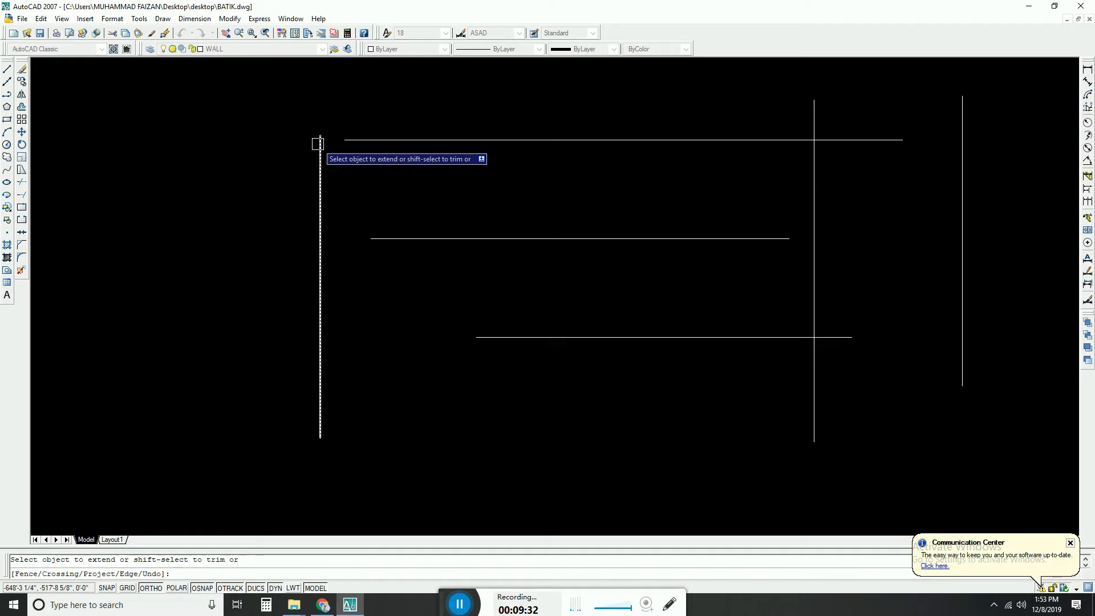
left_click(360, 137)
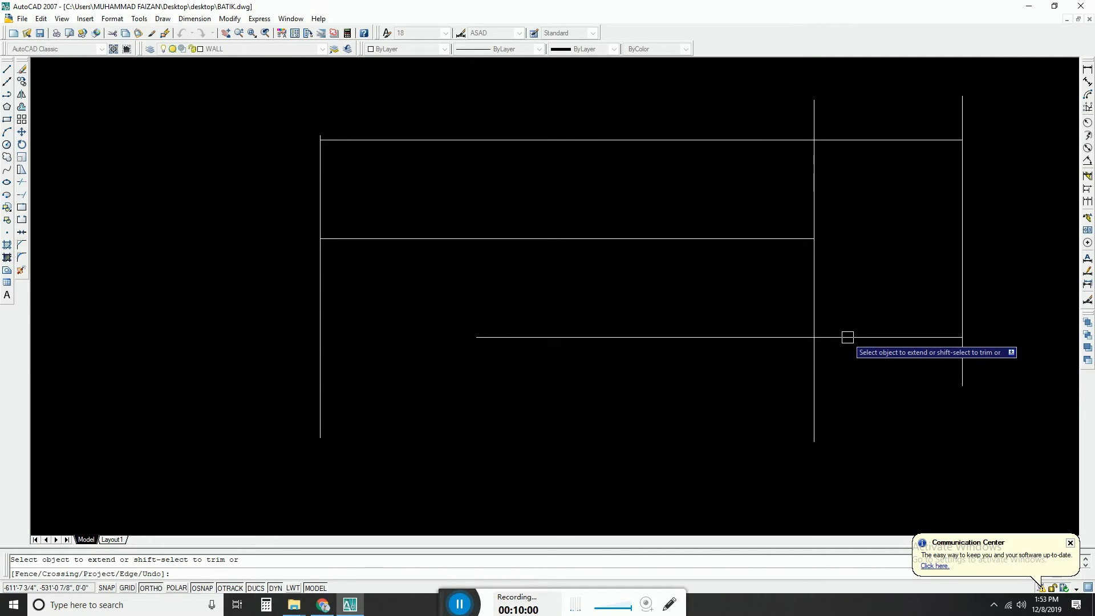
key("Escape")
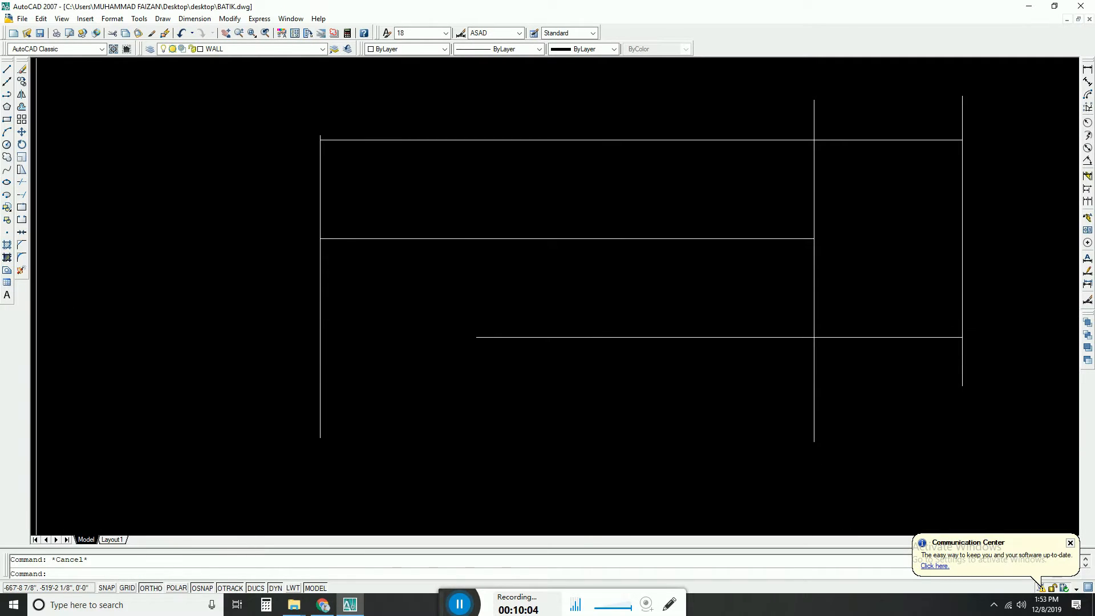
Erase all the horizontal and vertical lines with a crossing selection
scroll(299, 345, "down", 2)
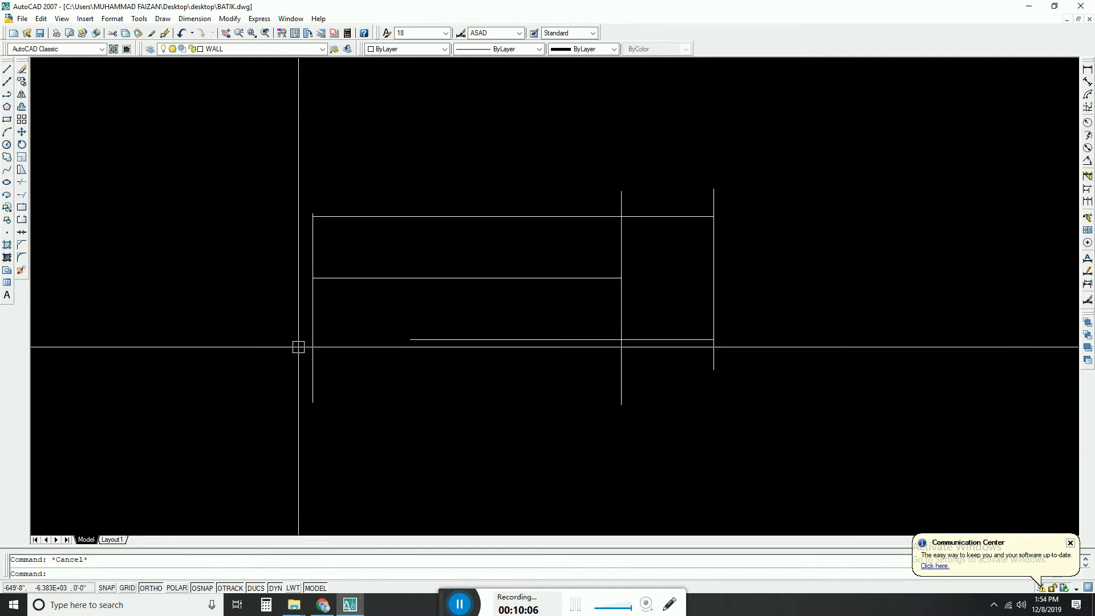
left_click(817, 447)
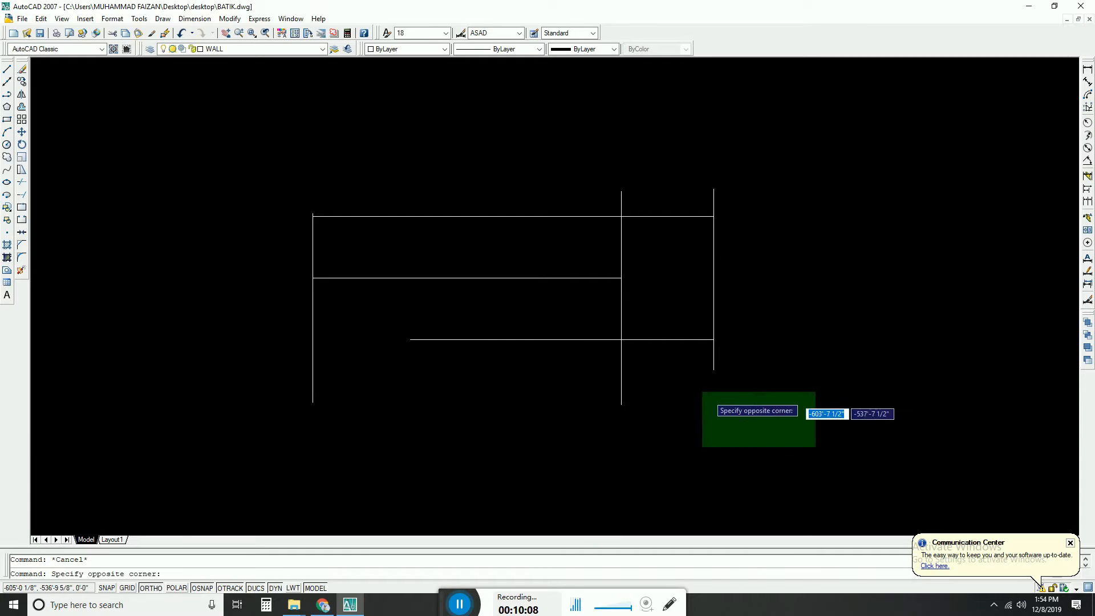
left_click(266, 166)
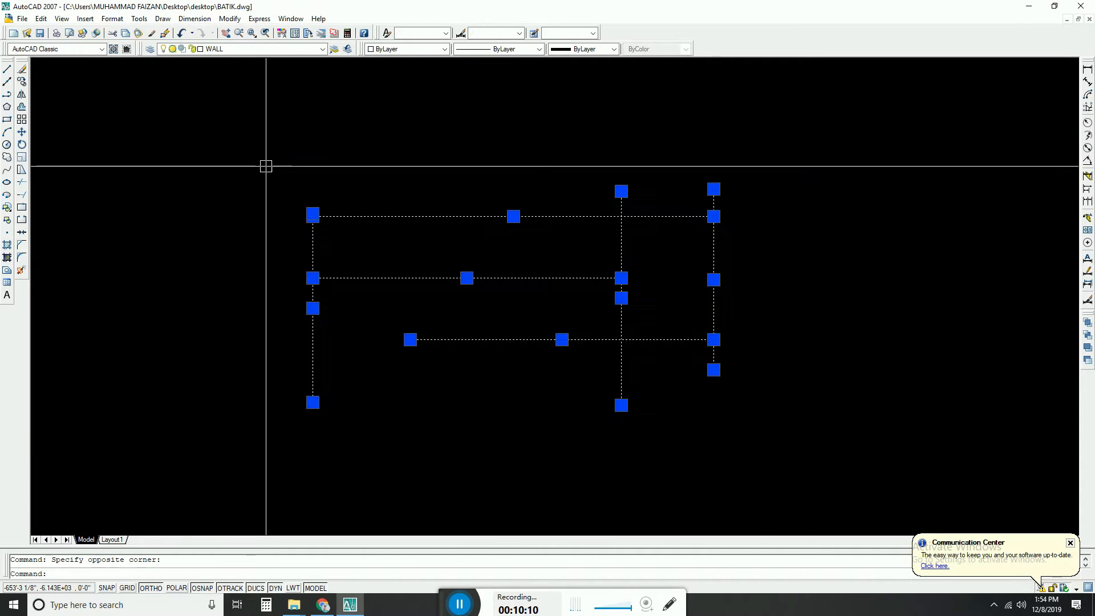
type("e")
key("Return")
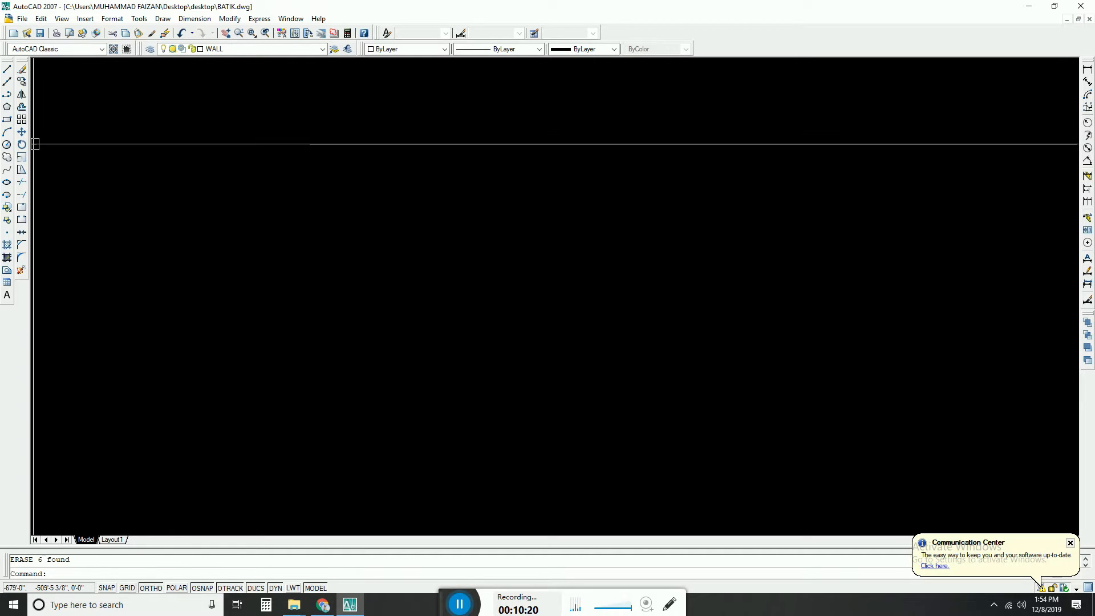
Draw a square with 20' sides using the Line tool, clockwise from its upper-left corner back to the starting endpoint
left_click(7, 72)
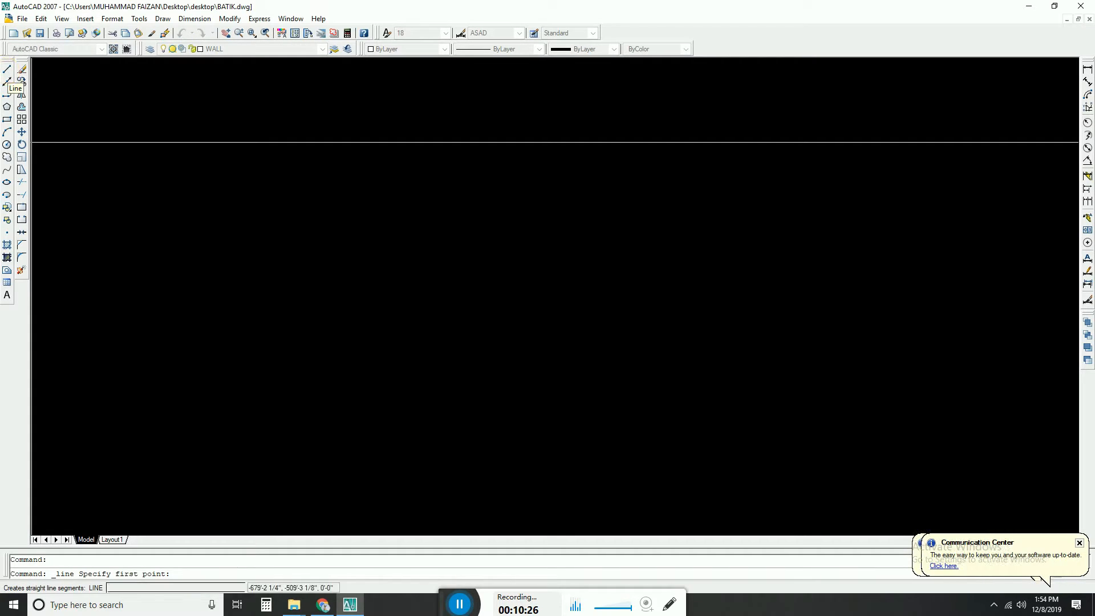
left_click(228, 174)
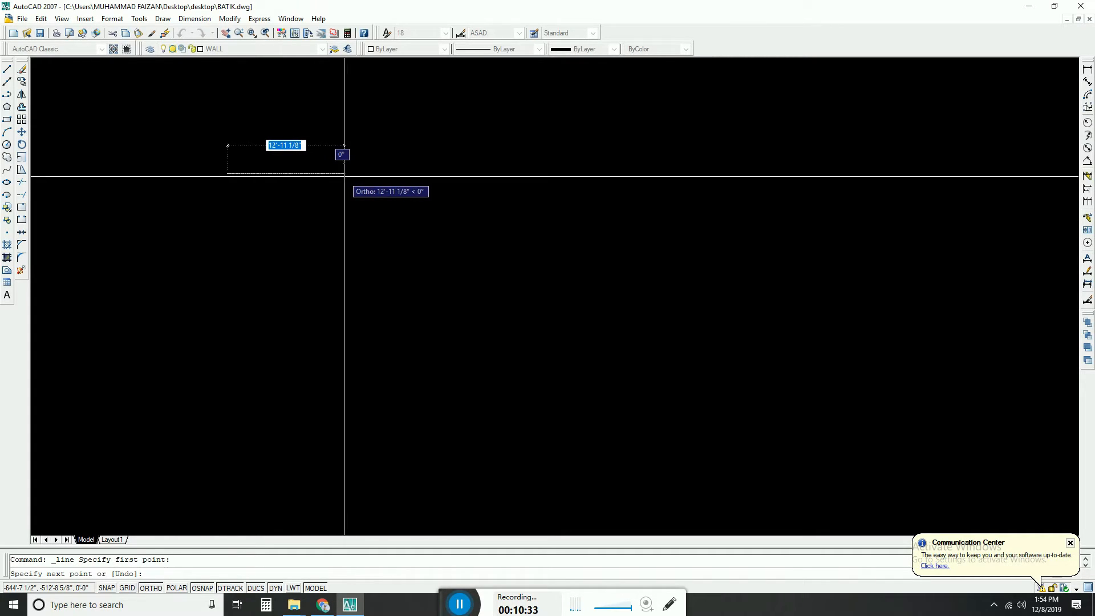
type("20")
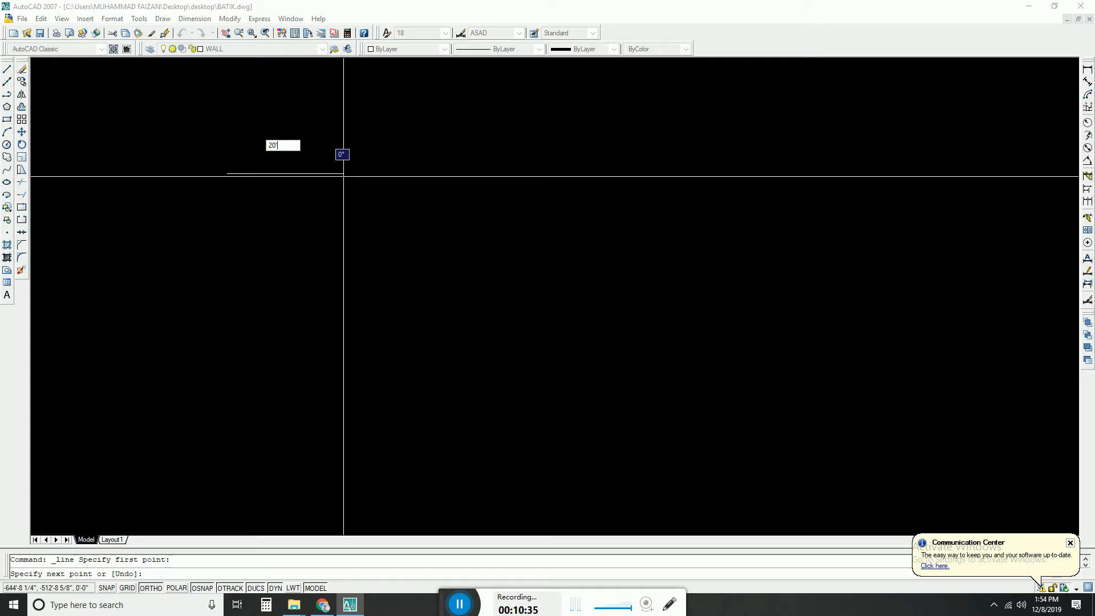
type("'")
key("Return")
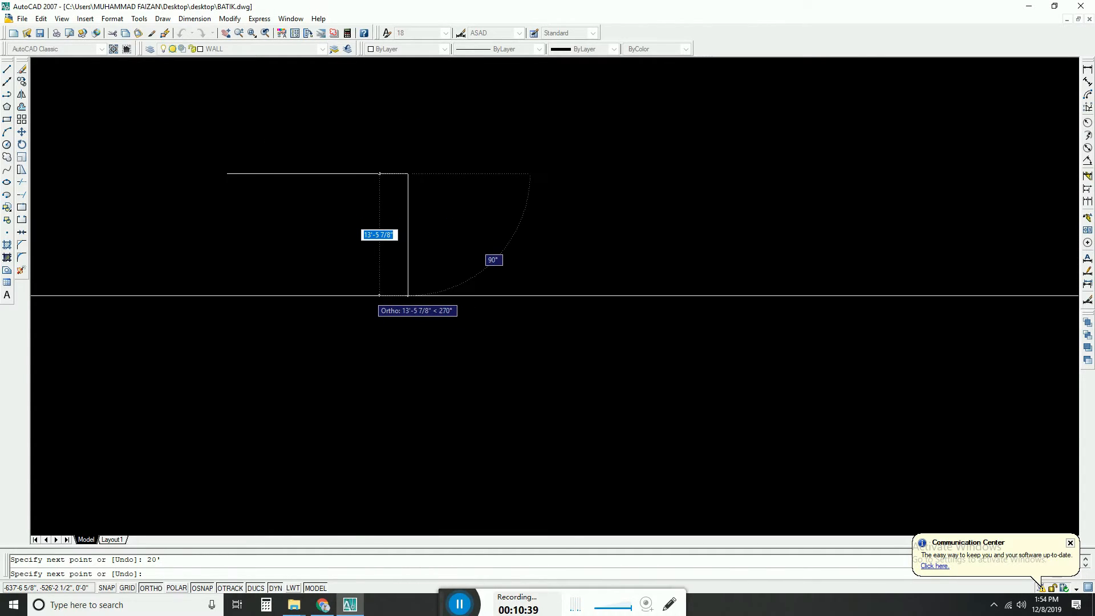
left_click(369, 295)
key("Return")
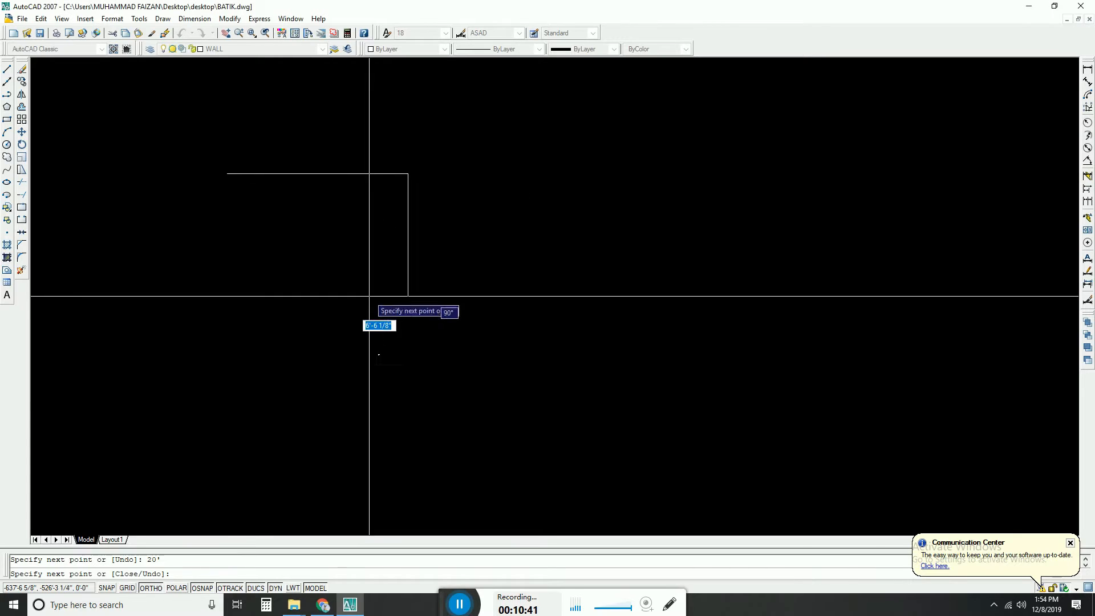
type("20")
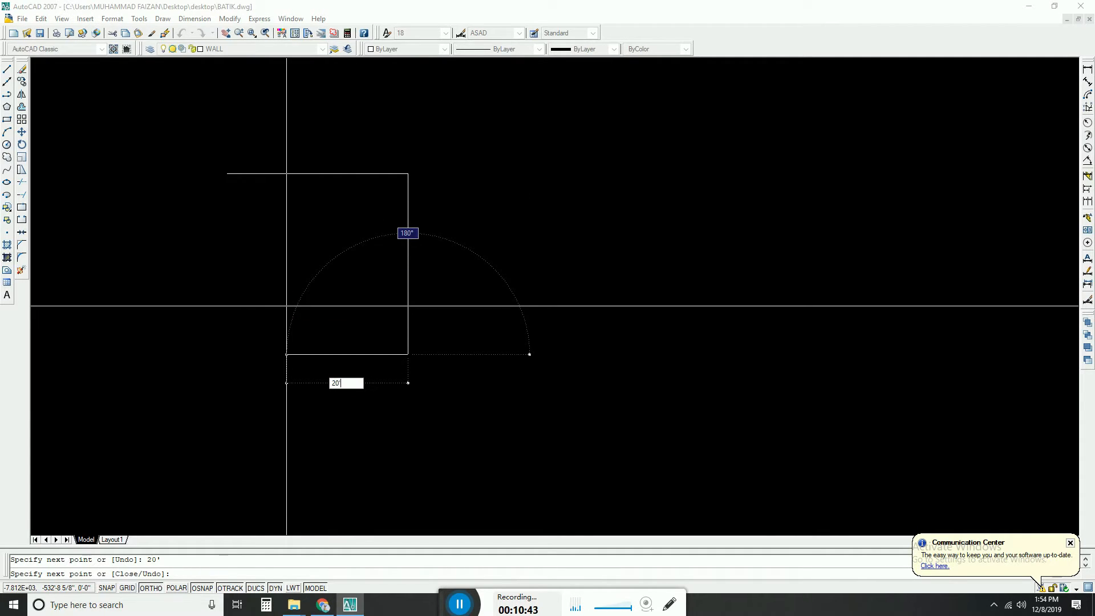
type("'")
key("Return")
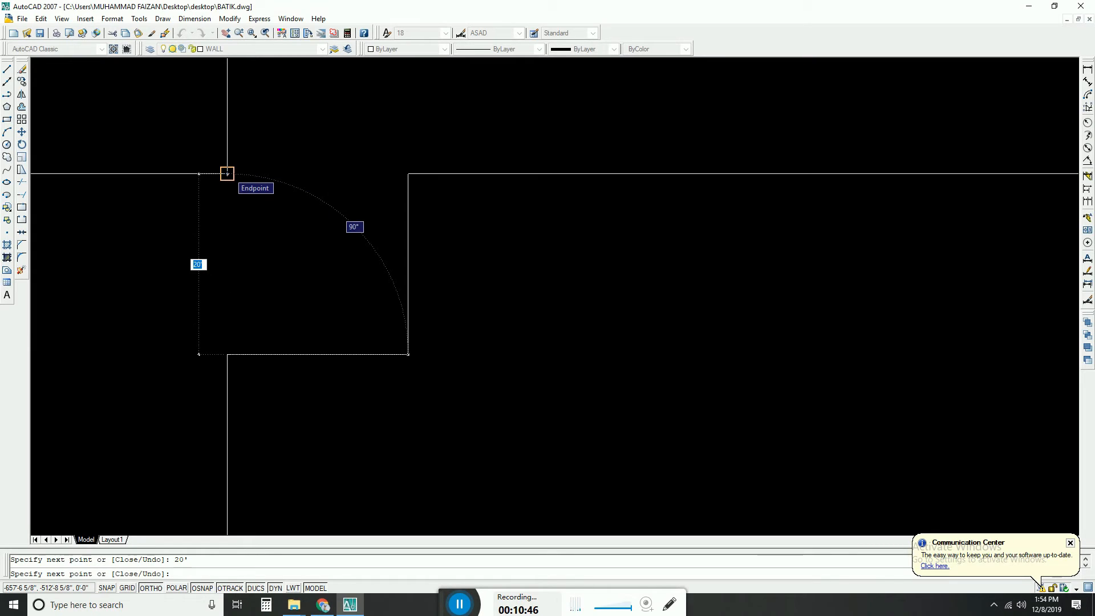
left_click(228, 173)
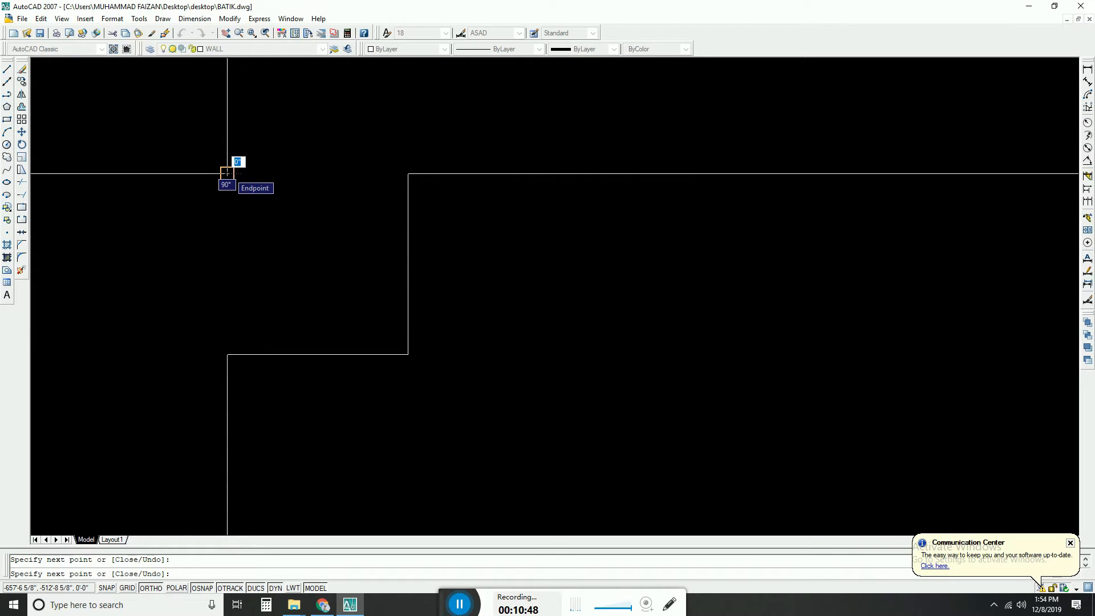
End the line command and offset the square's upper side 9" inward
key("Escape")
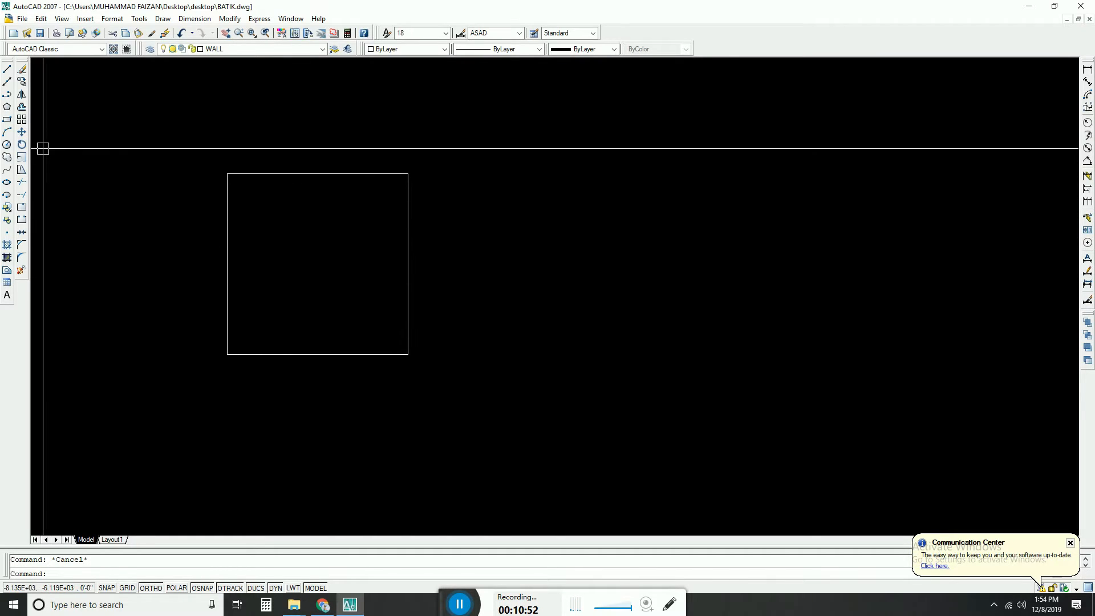
left_click(23, 109)
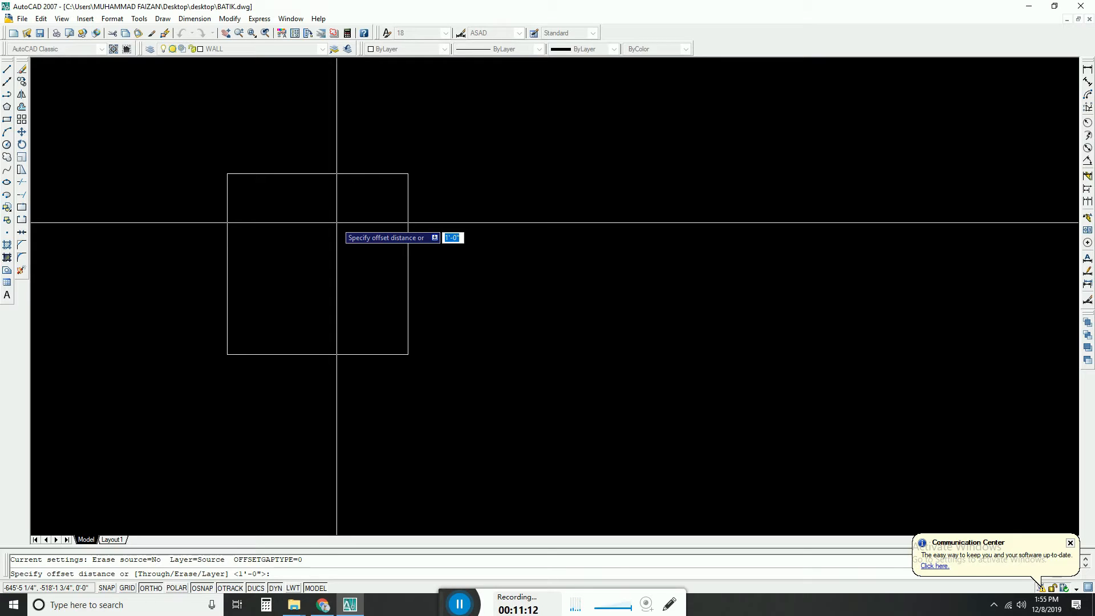
key("Escape")
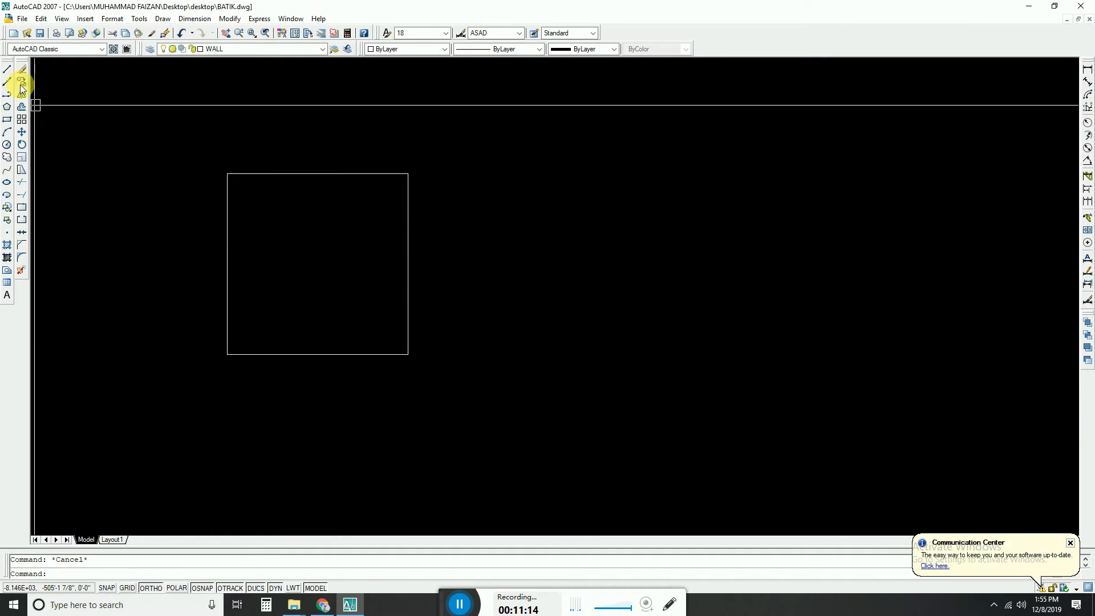
left_click(22, 107)
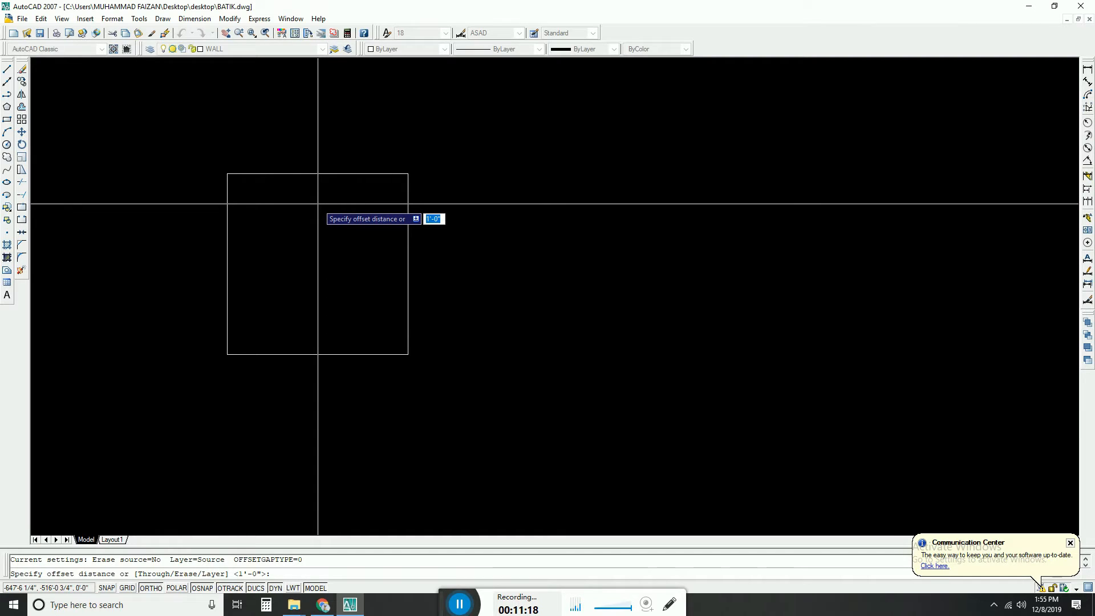
type("9")
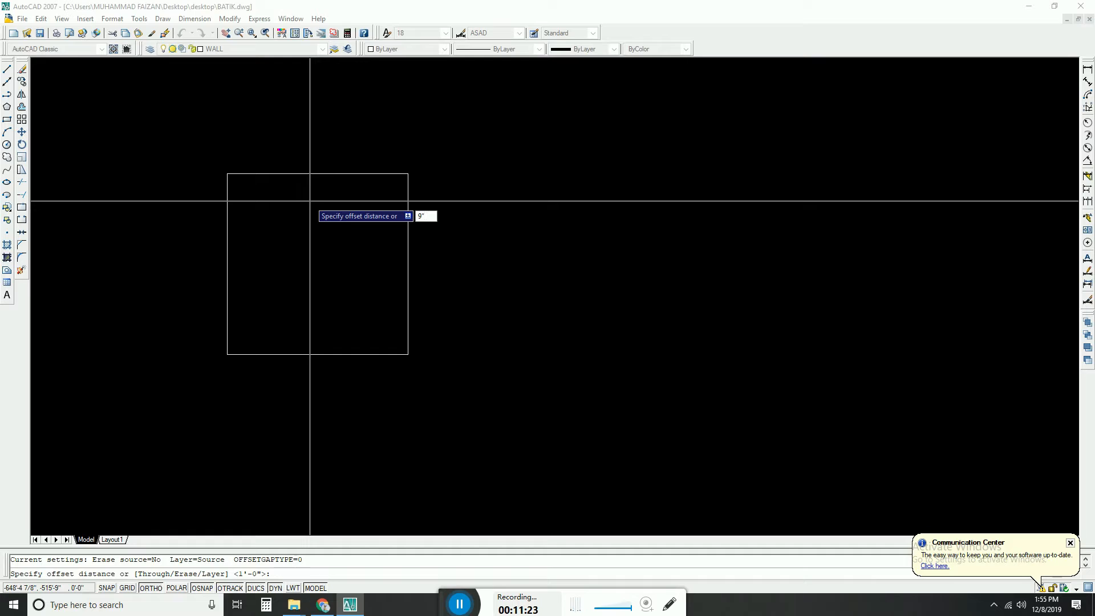
key("Return")
left_click(319, 178)
left_click(321, 190)
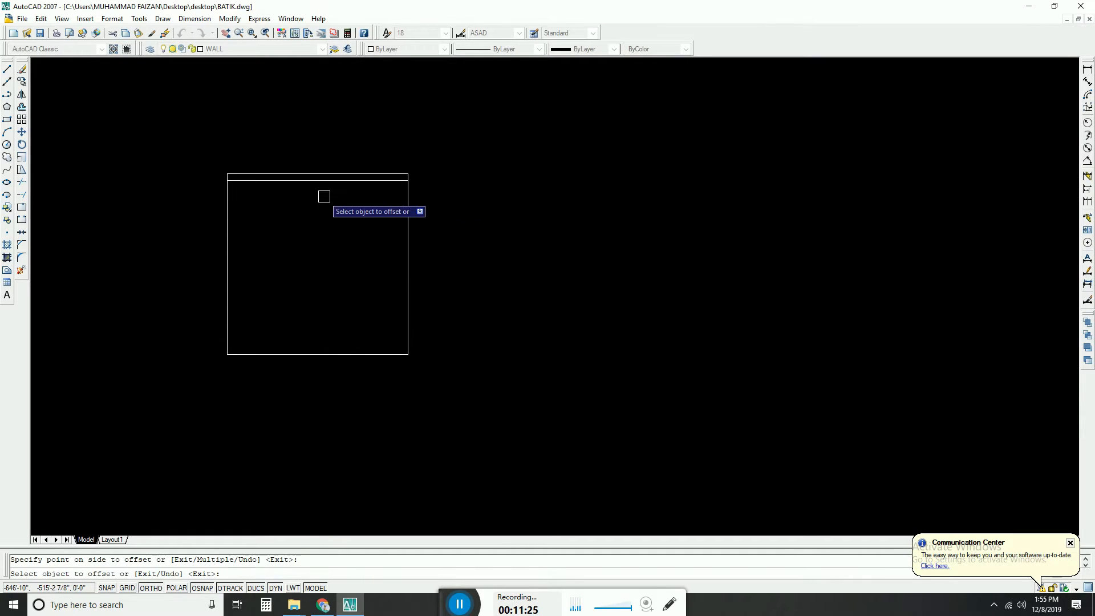
Offset the square's left, right and lower sides inward by the same 9" distance
left_click(227, 213)
left_click(275, 216)
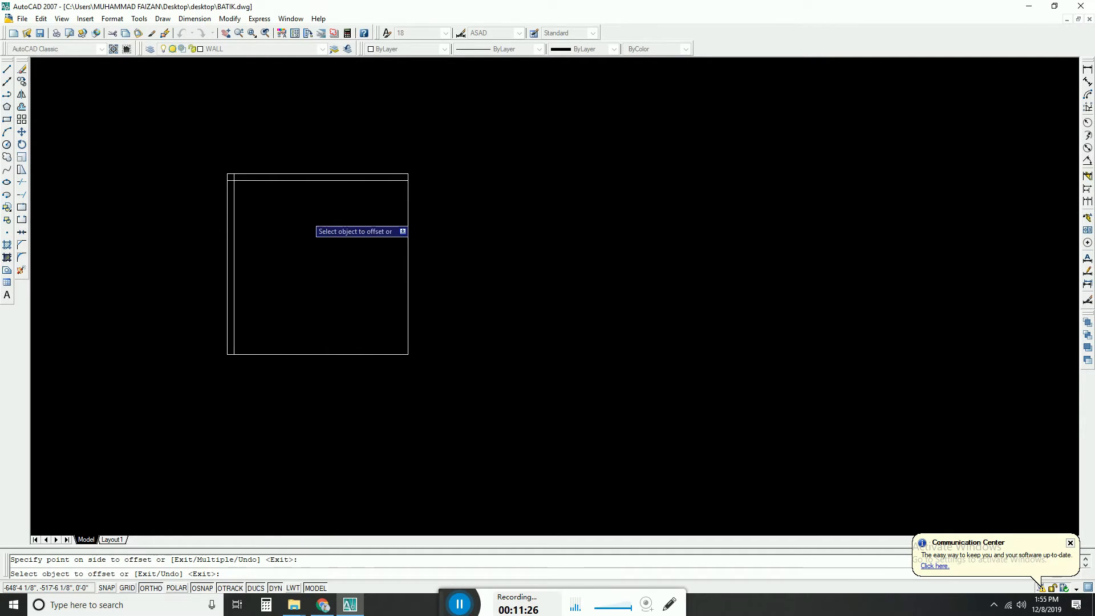
left_click(409, 235)
left_click(379, 235)
left_click(330, 354)
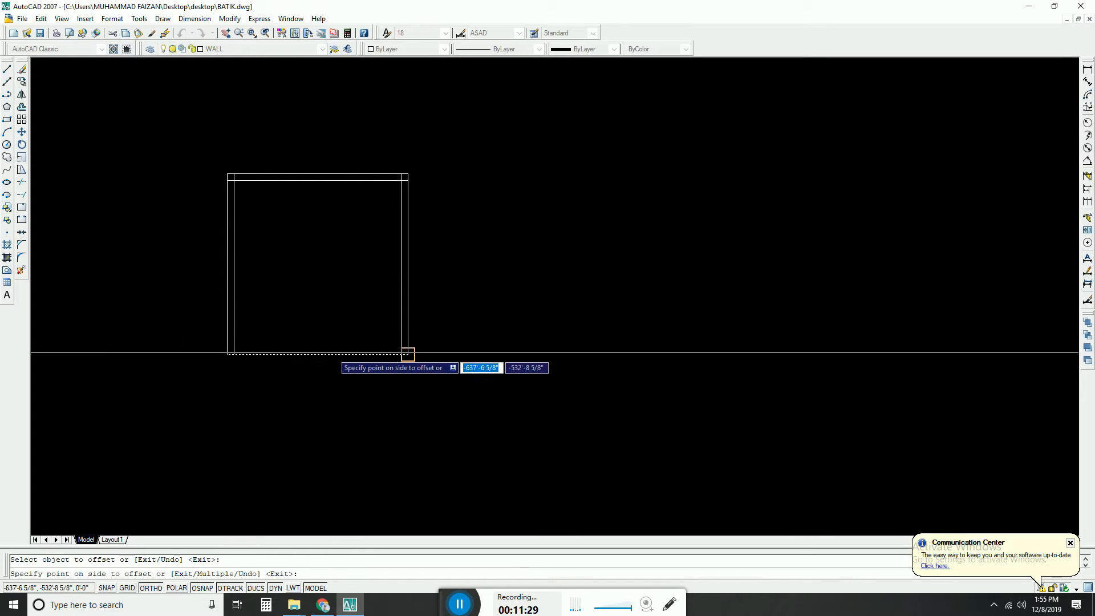
left_click(334, 326)
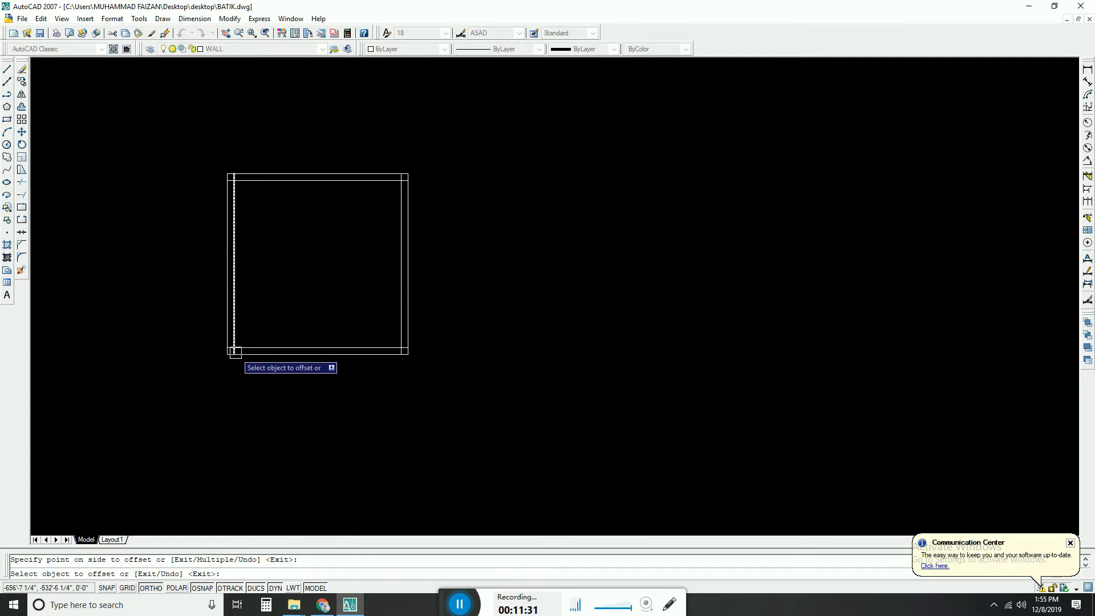
key("Escape")
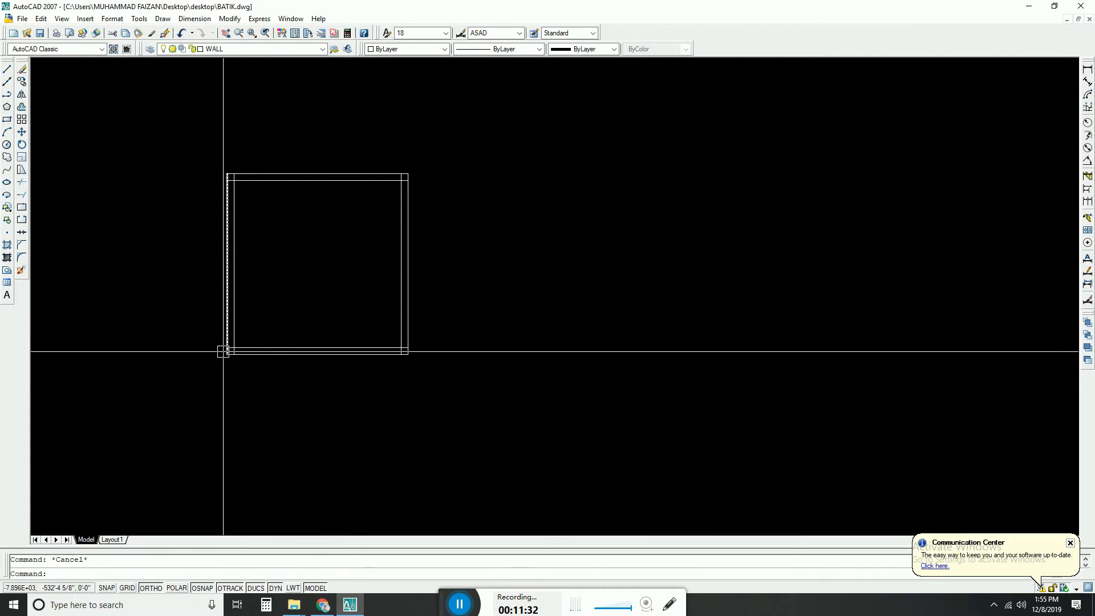
Examine where the offset lines cross at each of the square's four corners
scroll(228, 174, "up", 8)
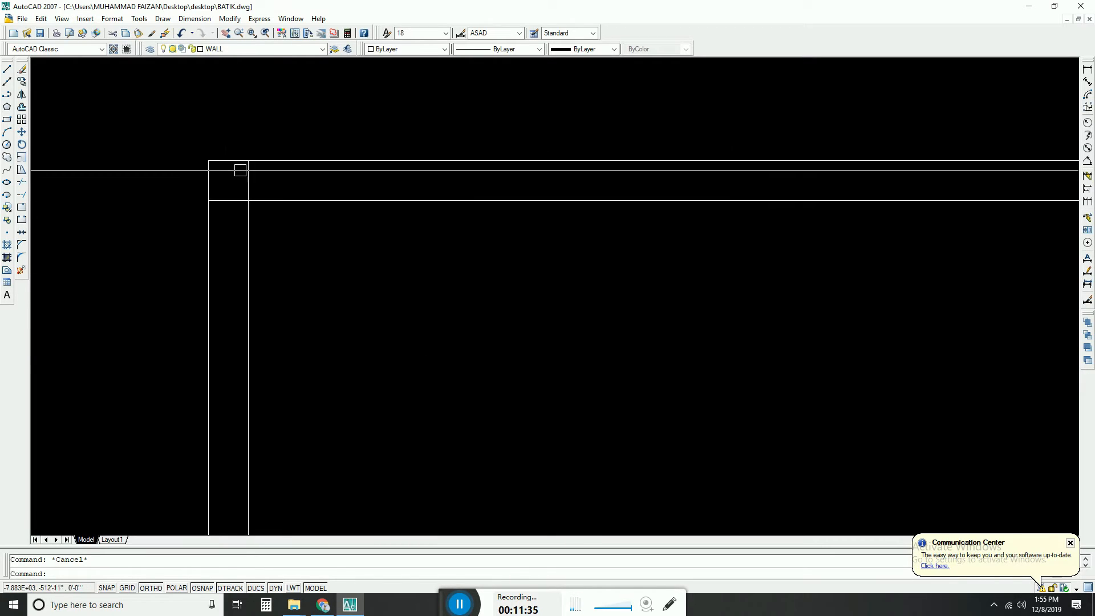
scroll(484, 188, "down", 5)
scroll(723, 203, "up", 7)
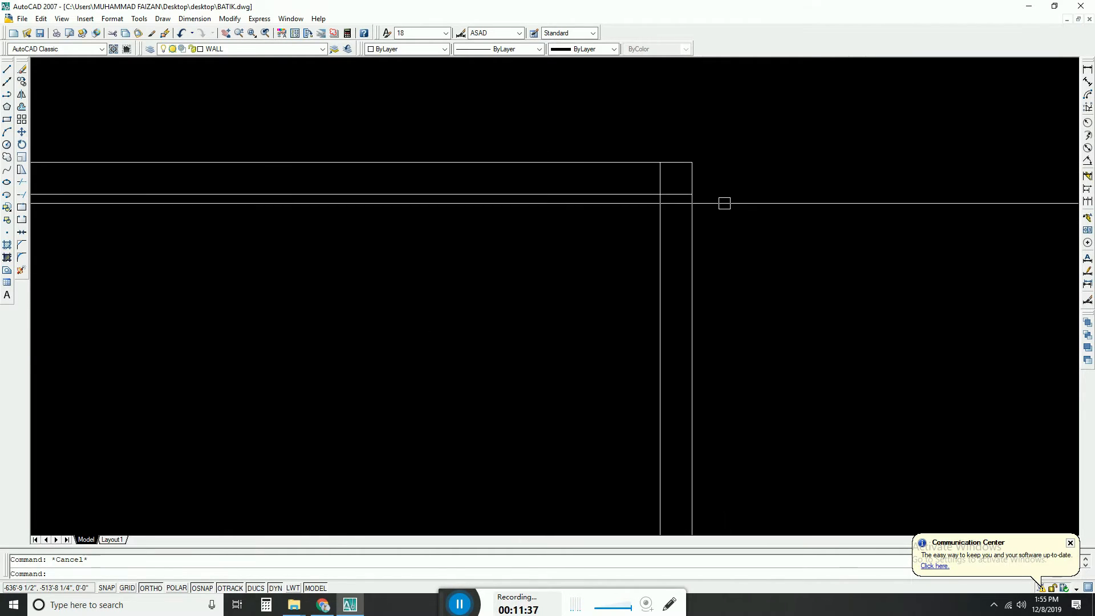
scroll(562, 146, "down", 12)
scroll(551, 258, "up", 6)
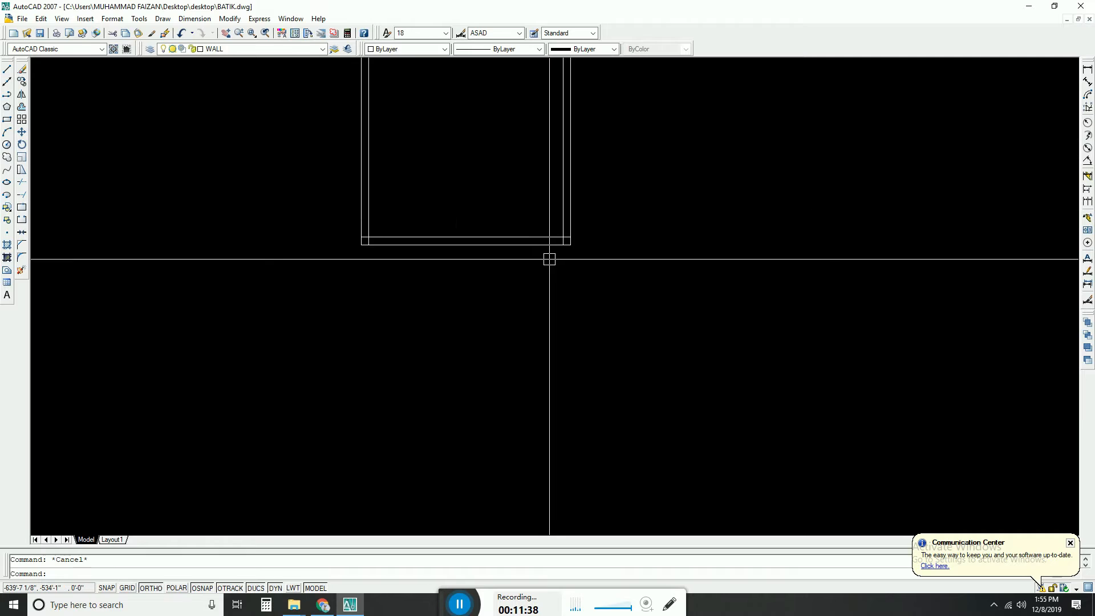
middle_click_drag(528, 206, 625, 254)
scroll(668, 271, "up", 2)
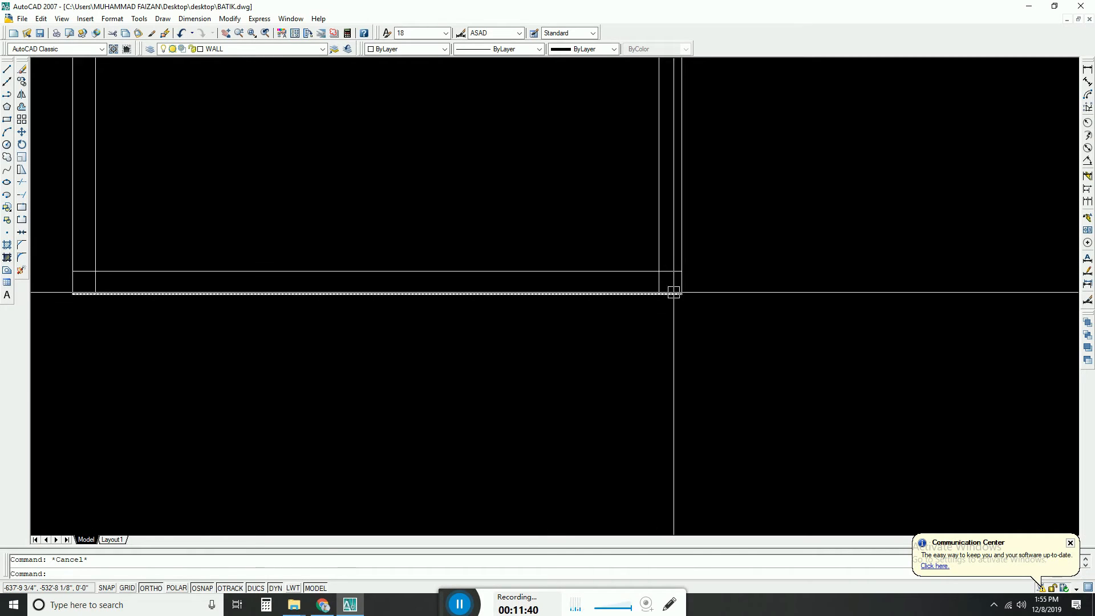
scroll(690, 297, "down", 5)
scroll(457, 308, "up", 4)
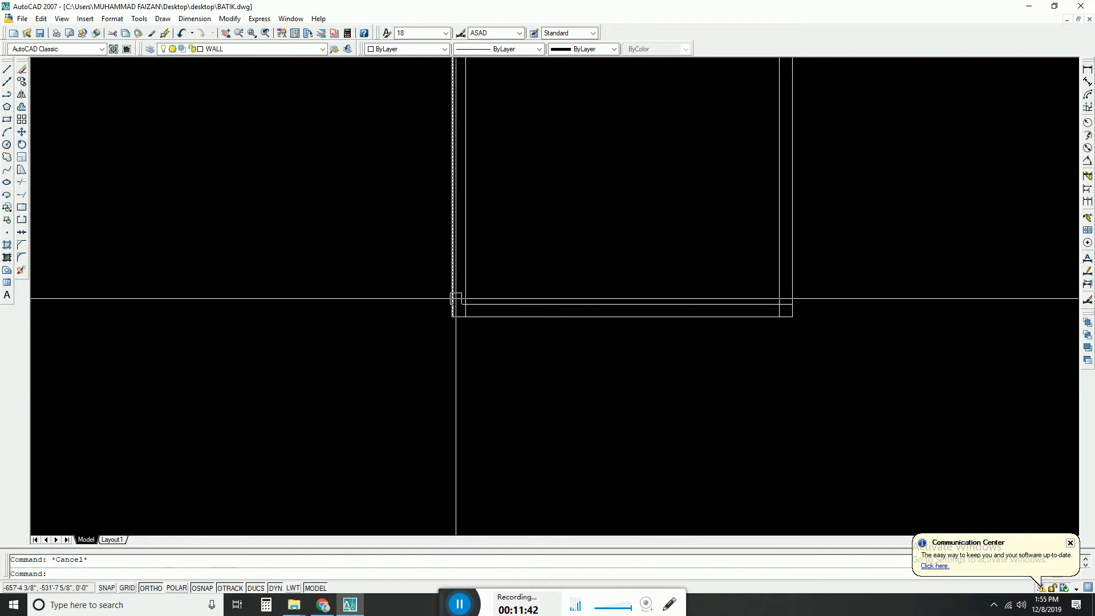
scroll(460, 152, "down", 6)
scroll(409, 151, "up", 6)
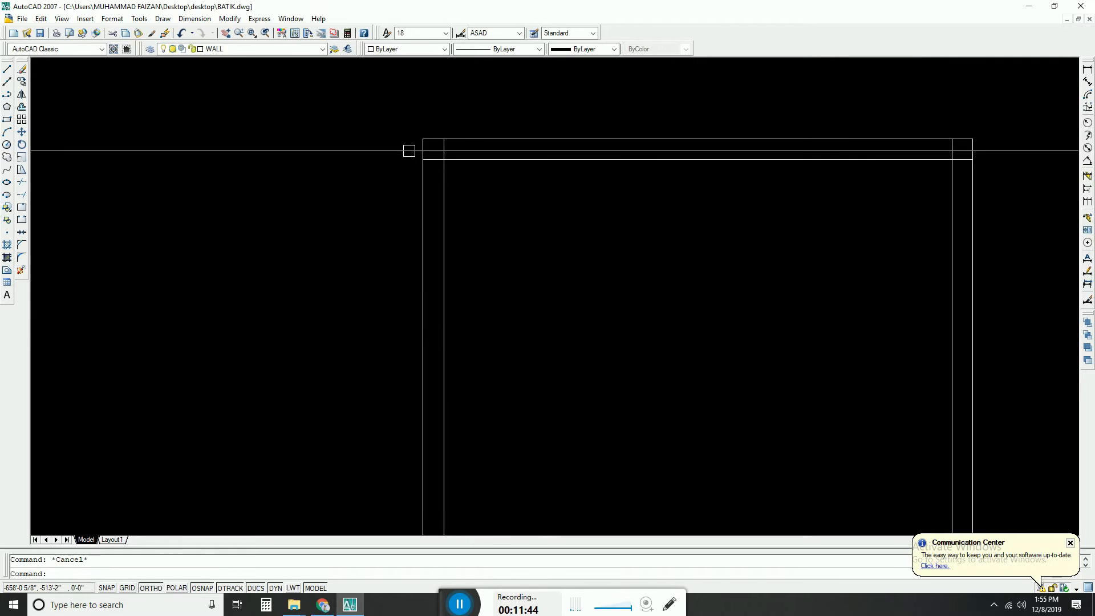
scroll(398, 186, "down", 3)
scroll(735, 177, "up", 2)
scroll(286, 171, "down", 2)
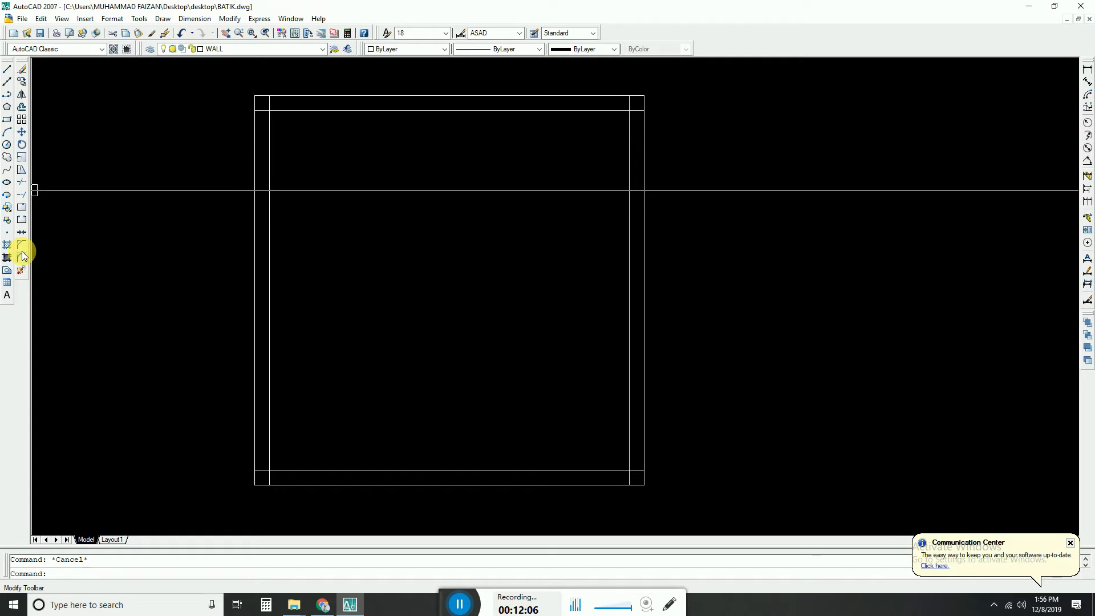
With all objects as cutting edges, trim both overhanging inner line ends at the square's upper-left corner
left_click(24, 188)
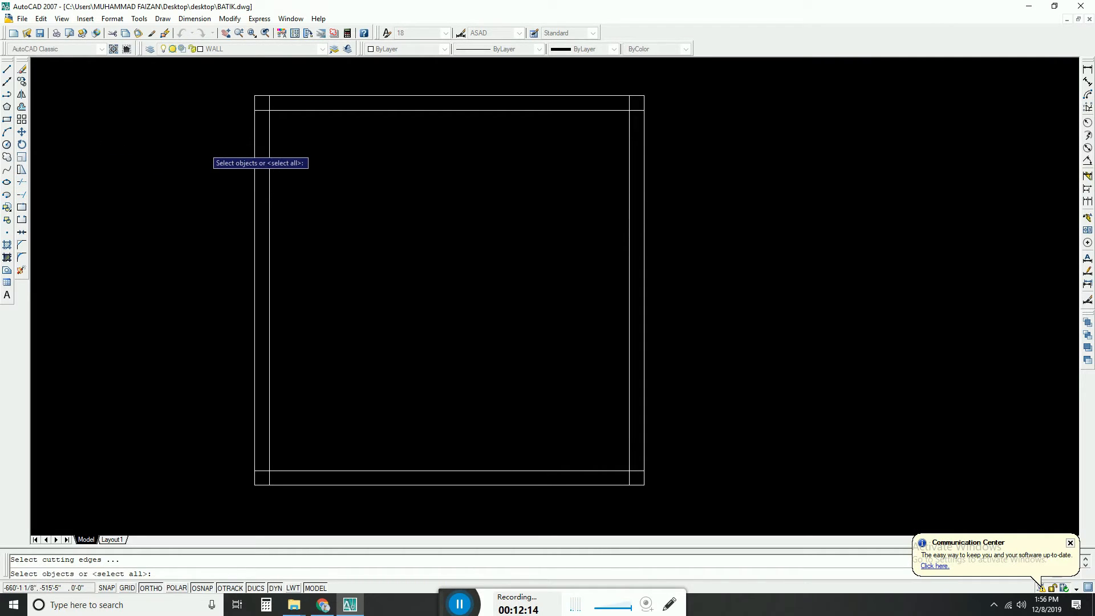
scroll(271, 99, "up", 2)
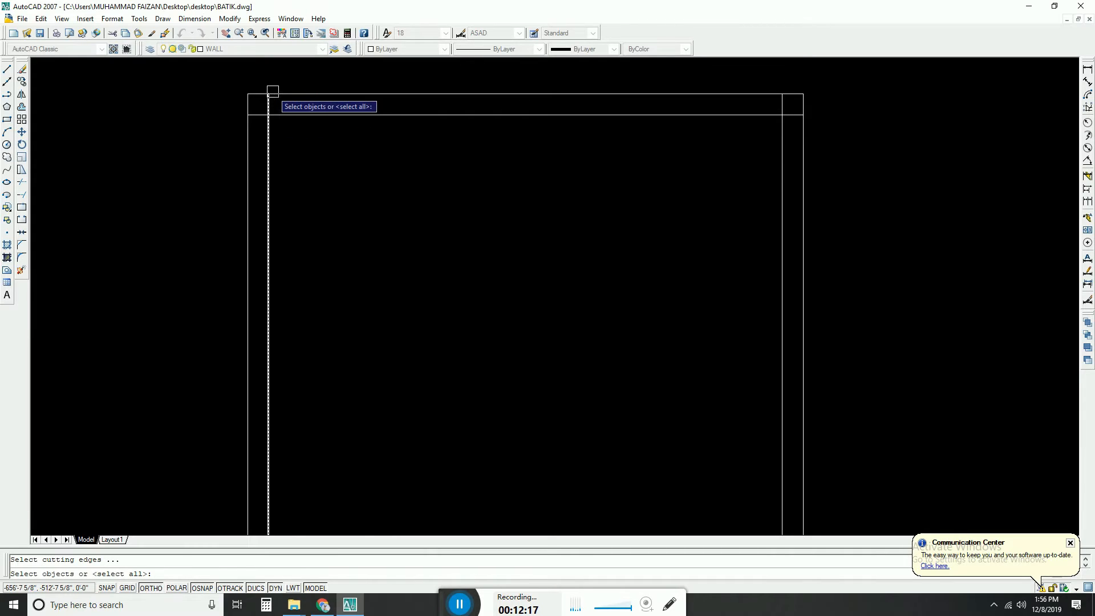
scroll(290, 178, "down", 2)
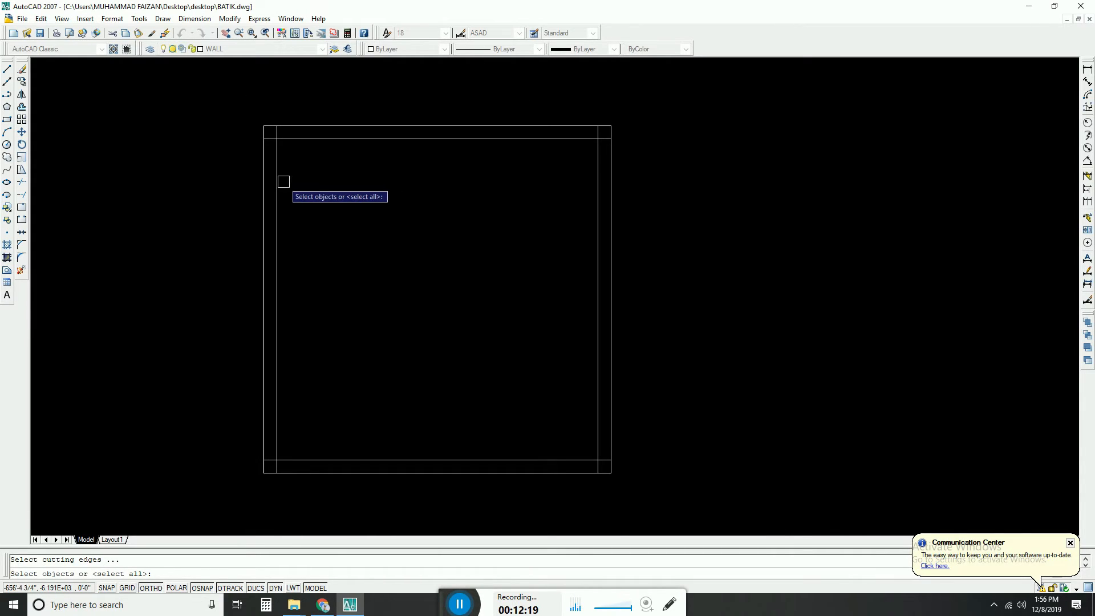
key("Return")
scroll(270, 128, "up", 3)
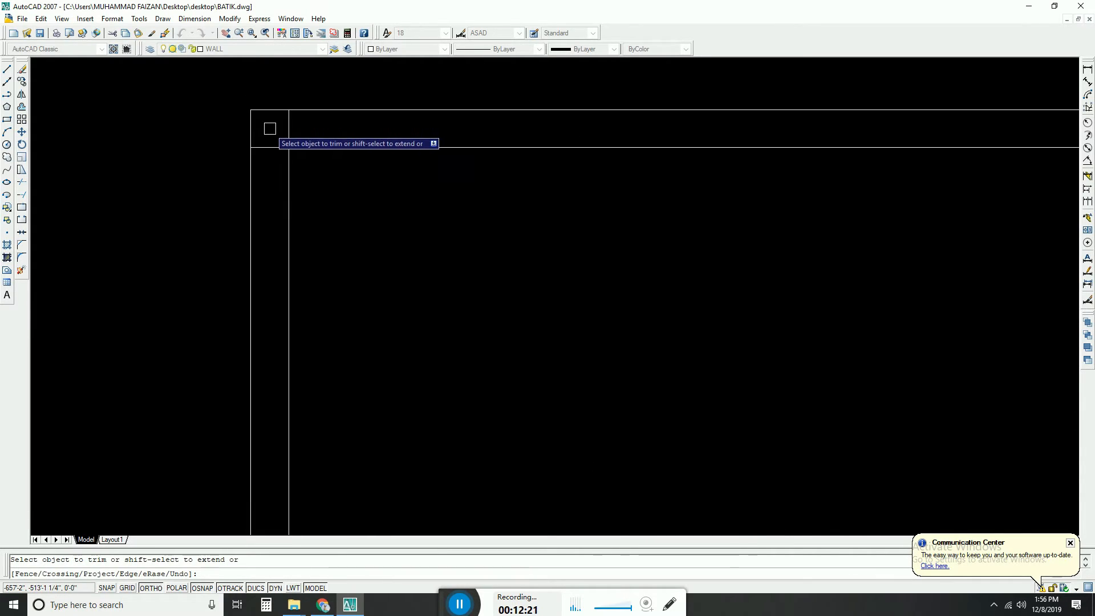
scroll(270, 128, "up", 3)
left_click(278, 166)
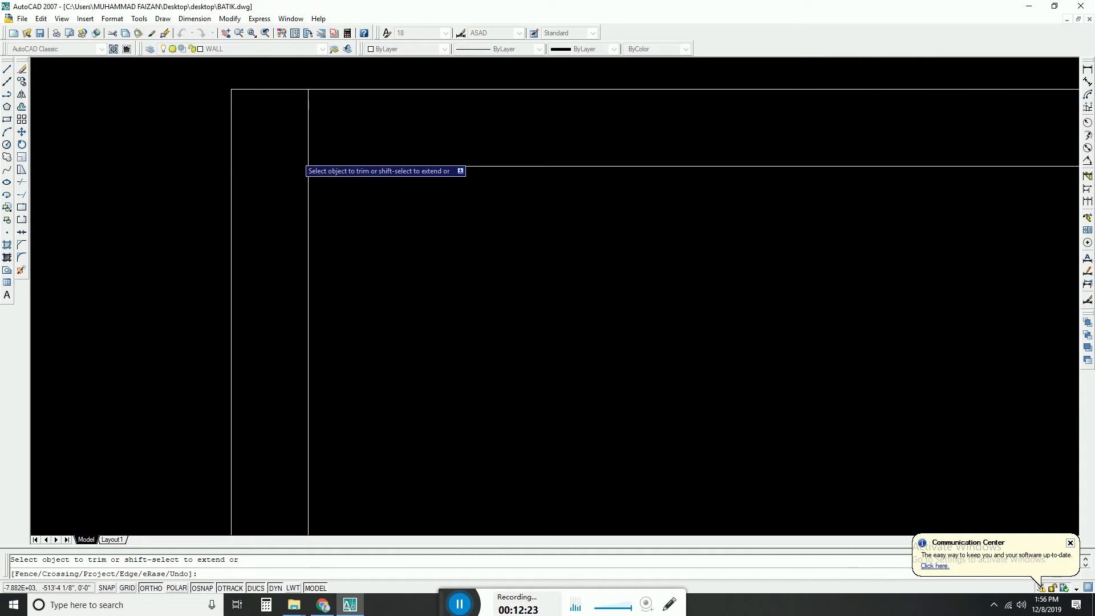
left_click(308, 139)
Trim the overhanging inner line ends at the square's upper-right and lower-right corners
scroll(146, 206, "down", 8)
scroll(282, 221, "up", 6)
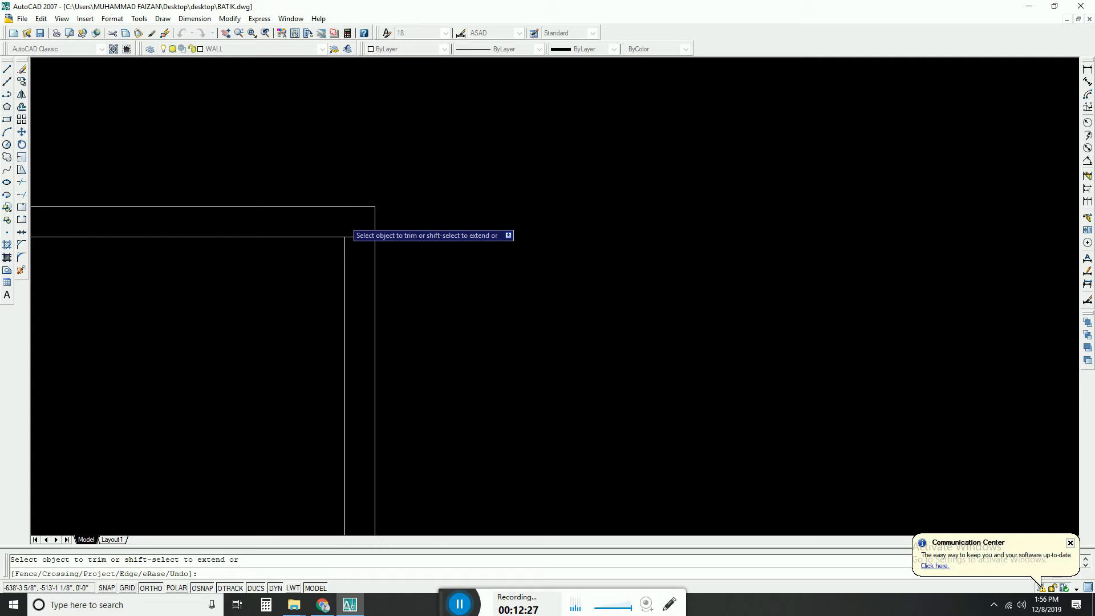
left_click(354, 235)
scroll(354, 236, "down", 6)
scroll(368, 448, "up", 6)
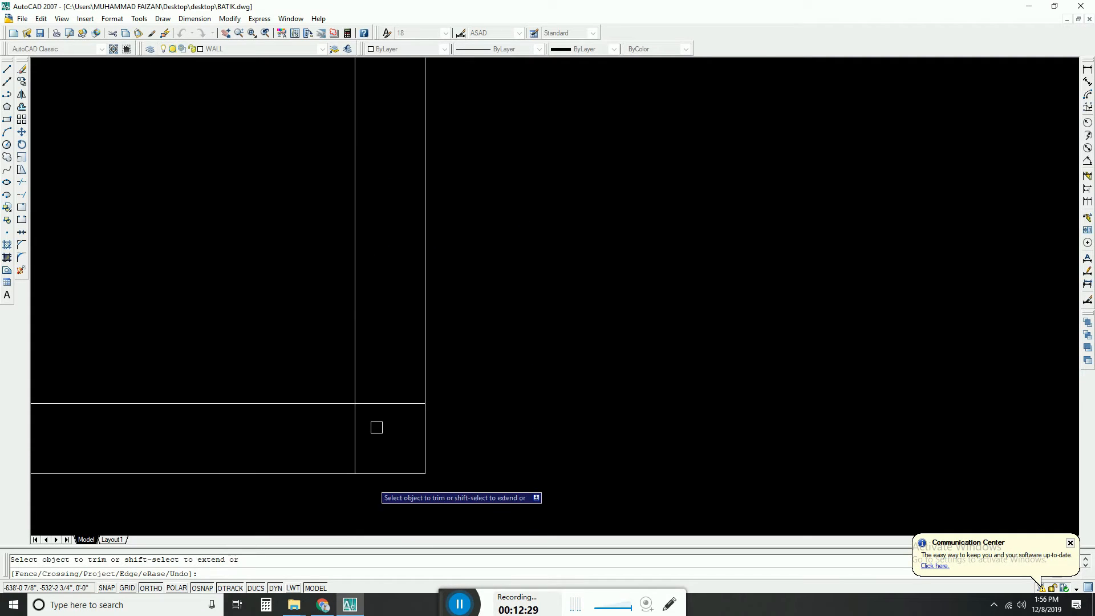
left_click(355, 433)
scroll(656, 346, "down", 6)
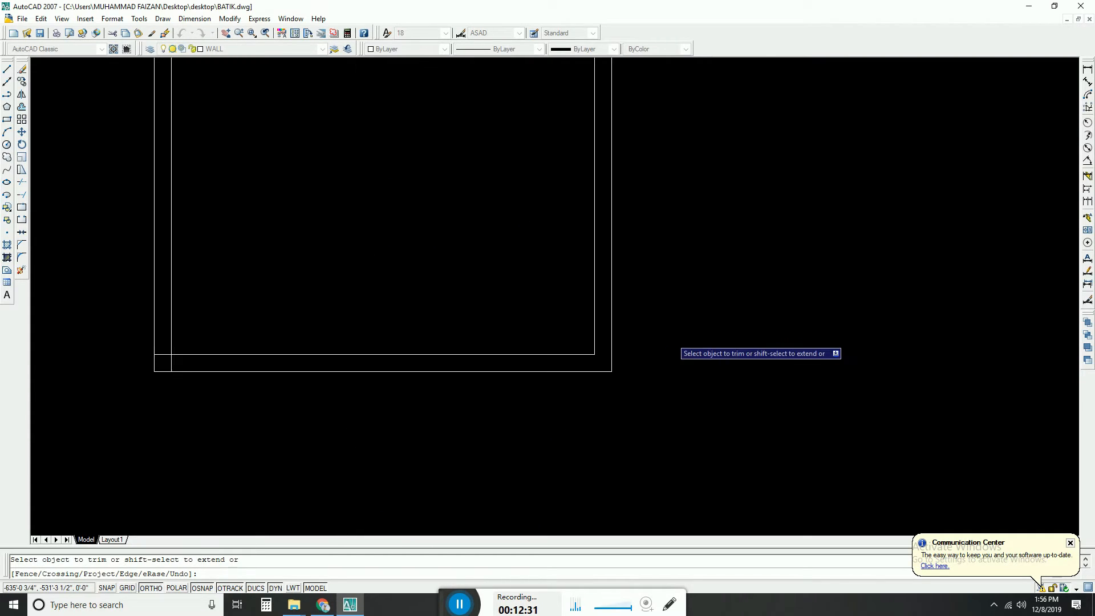
Trim both overhanging inner line ends at the square's lower-left corner and end the Trim command
scroll(159, 365, "up", 6)
left_click(183, 357)
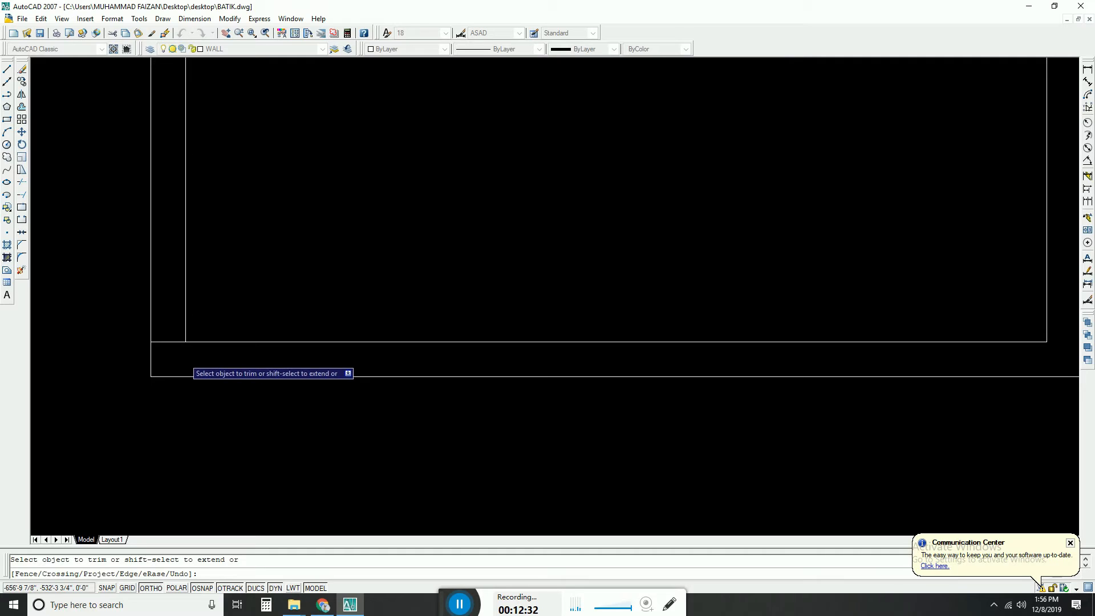
left_click(167, 341)
scroll(271, 408, "down", 6)
key("Escape")
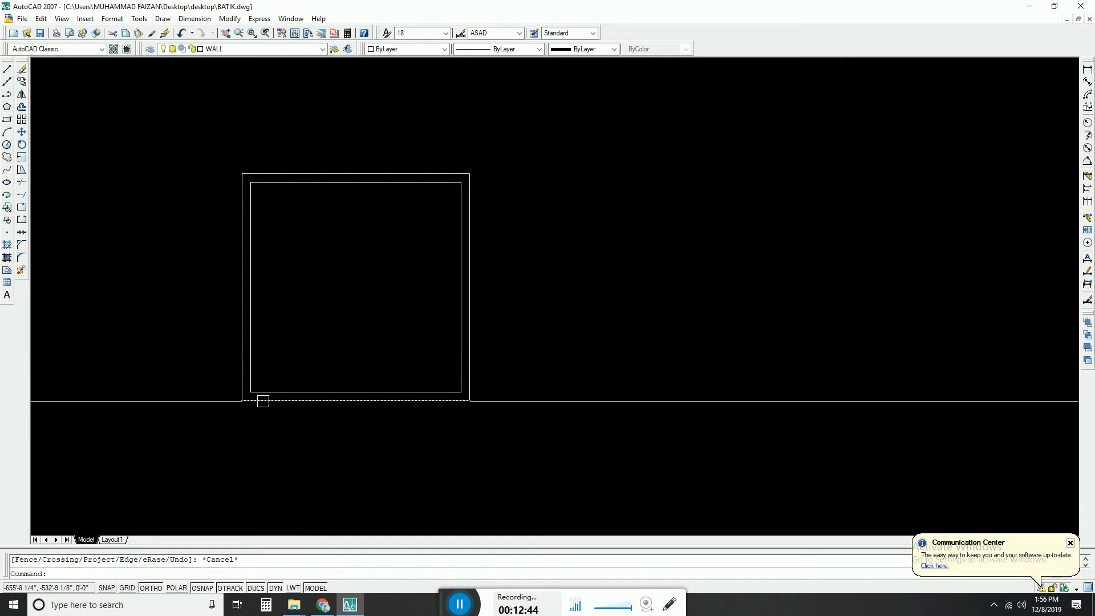
key("Escape")
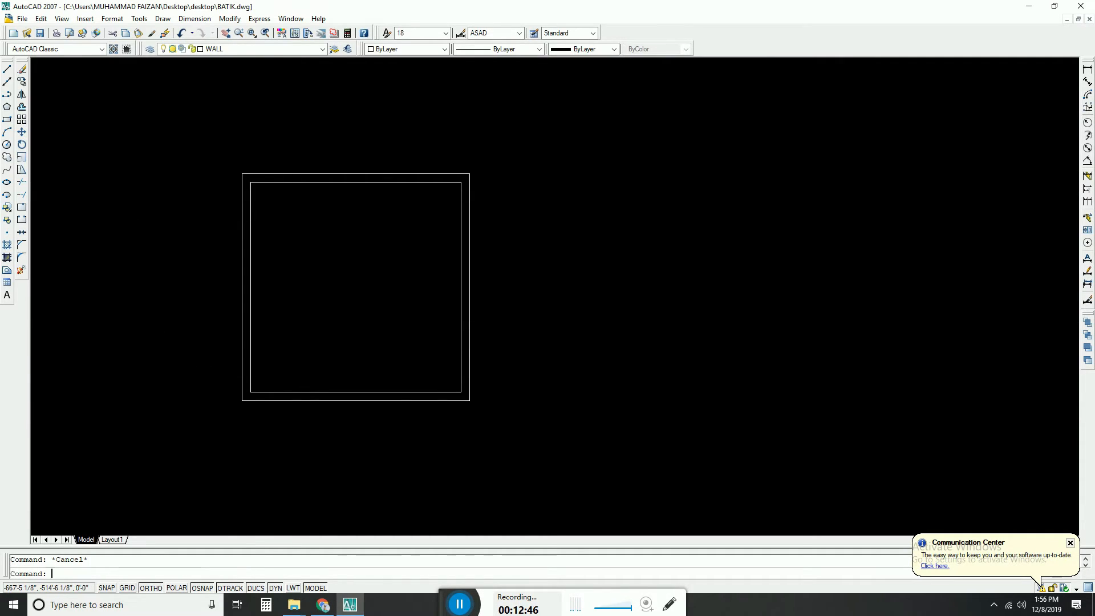
left_click(21, 108)
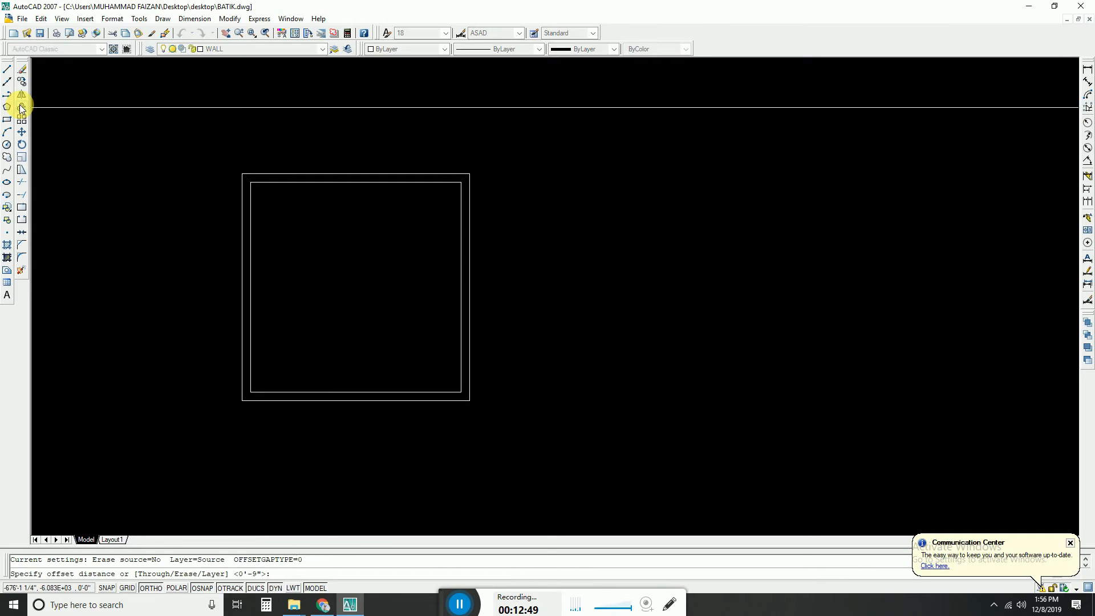
left_click(268, 382)
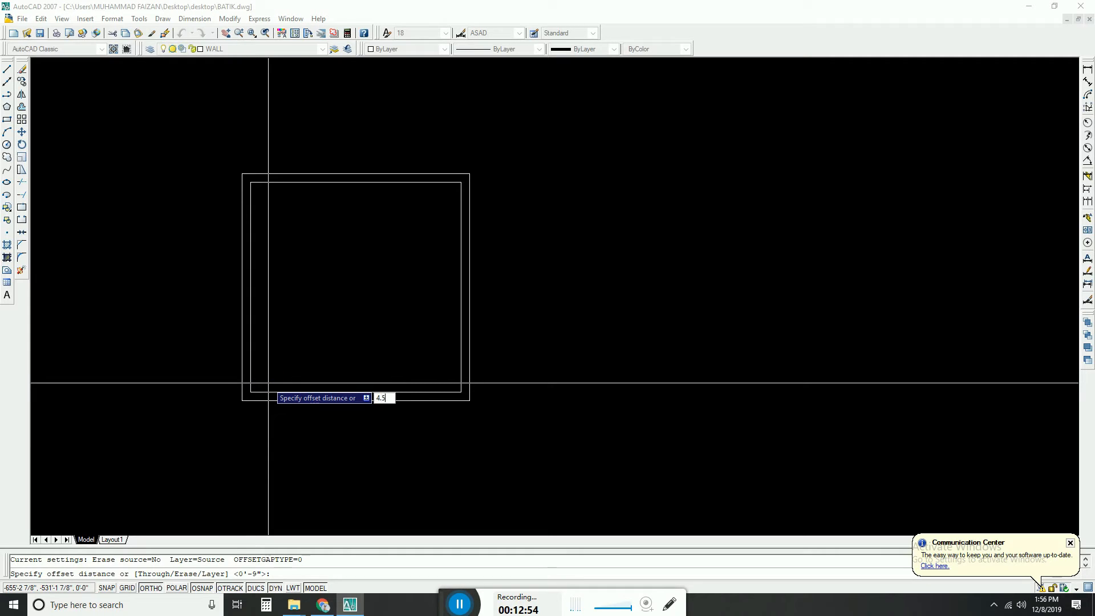
key("Return")
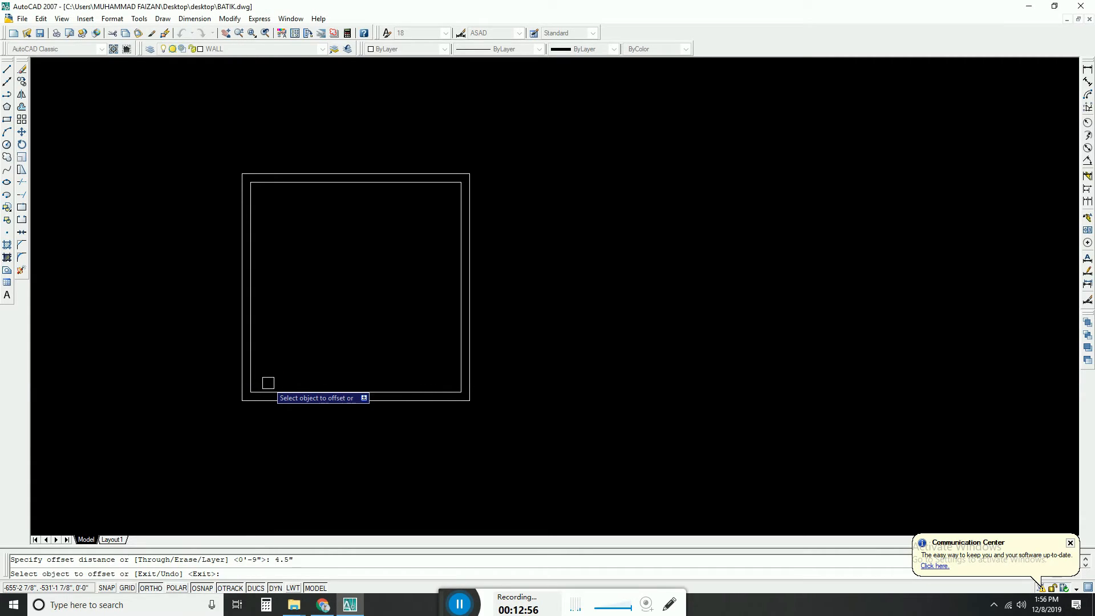
scroll(264, 399, "up", 2)
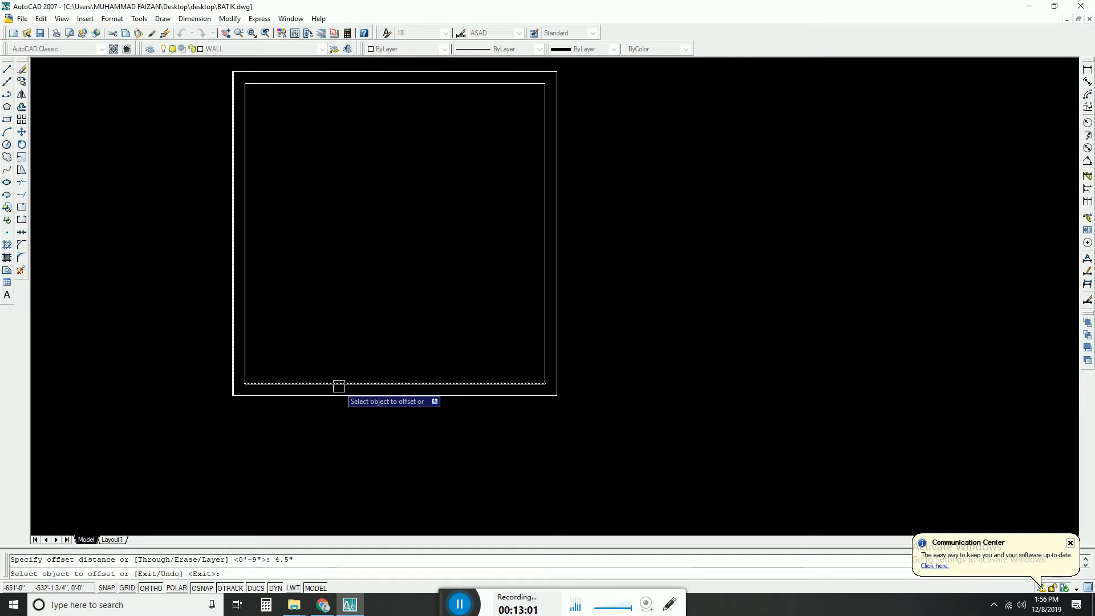
scroll(313, 364, "down", 2)
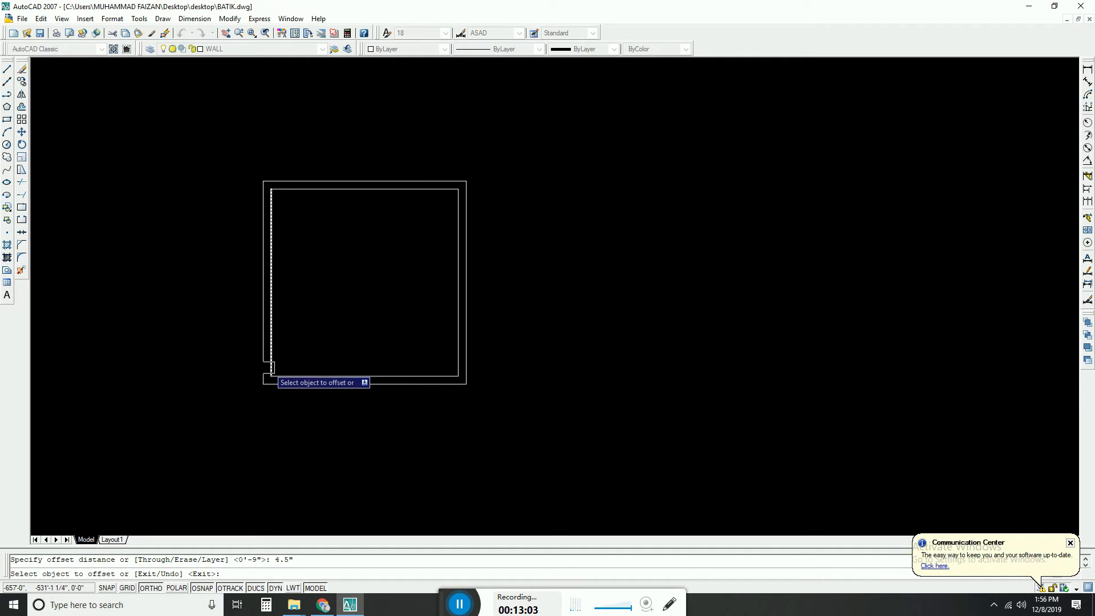
scroll(273, 367, "up", 2)
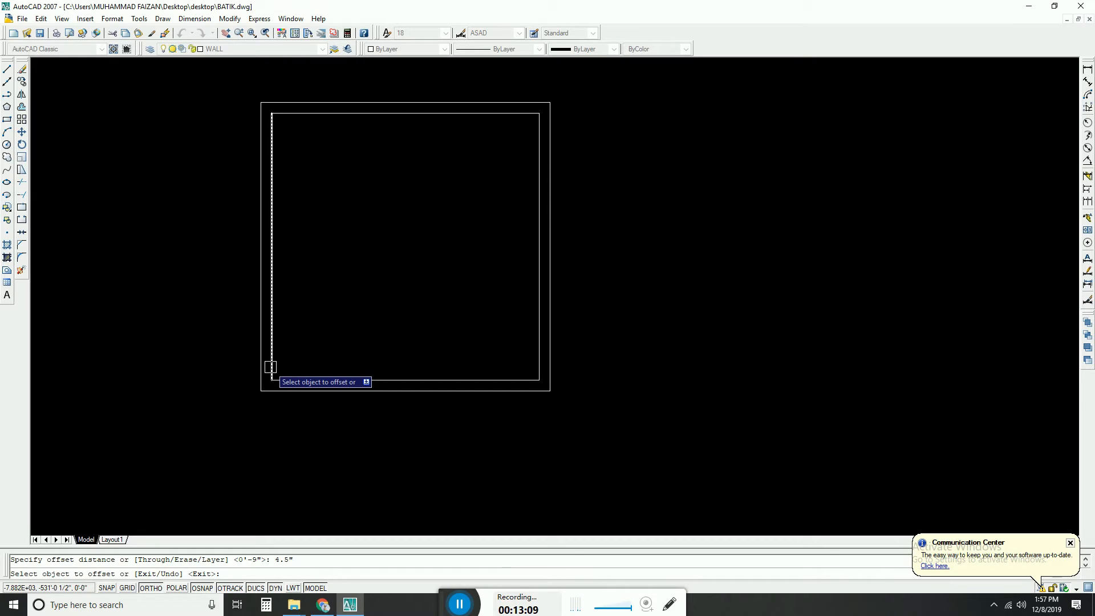
left_click(270, 366)
key("Escape")
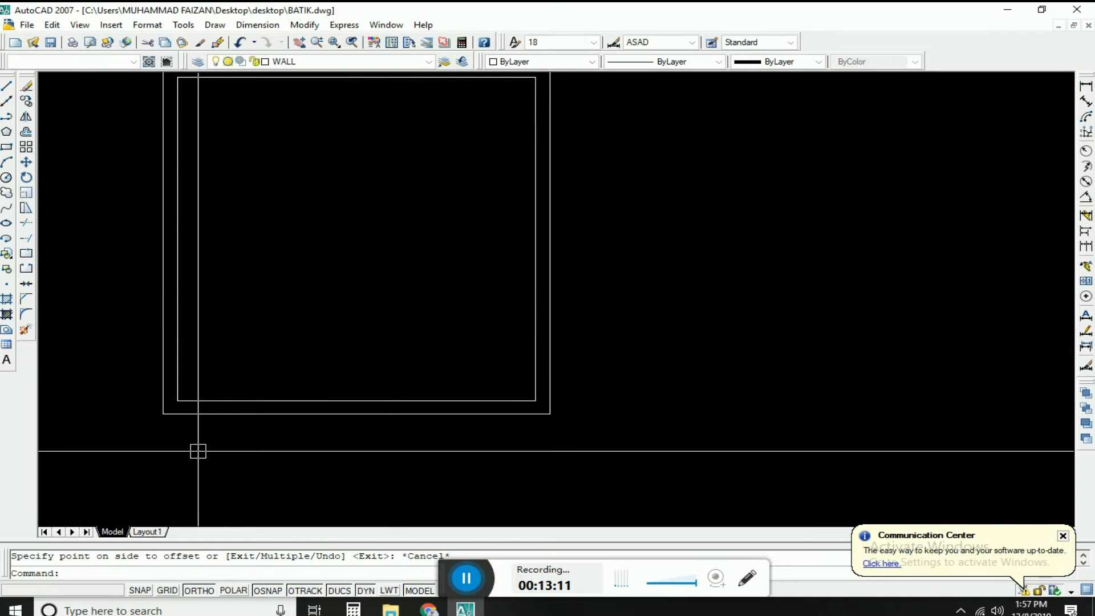
scroll(330, 337, "down", 2)
scroll(215, 321, "up", 2)
key("Escape")
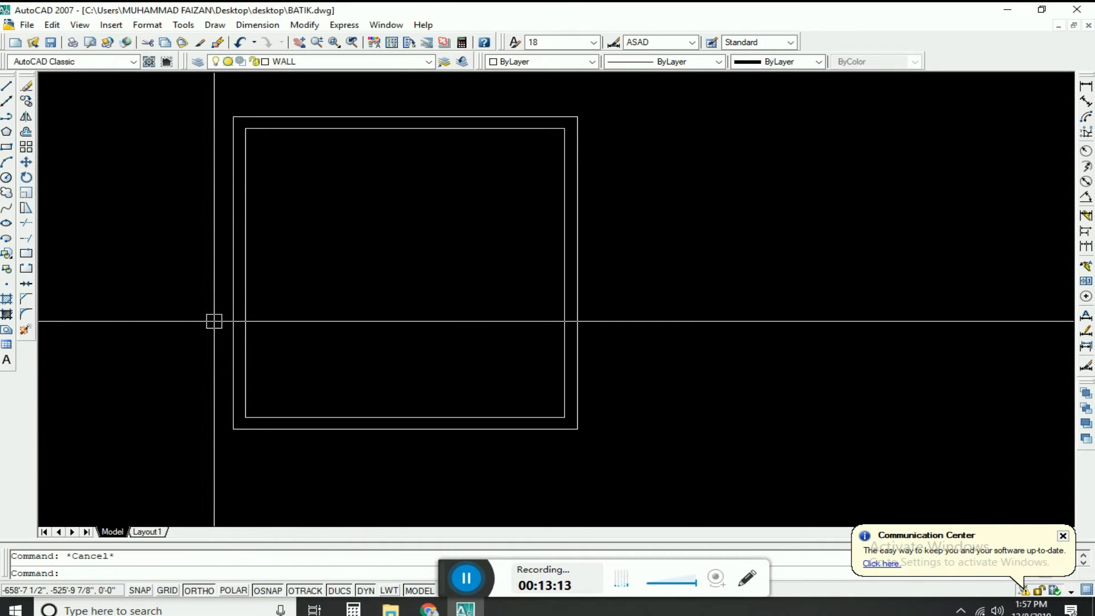
key("Return")
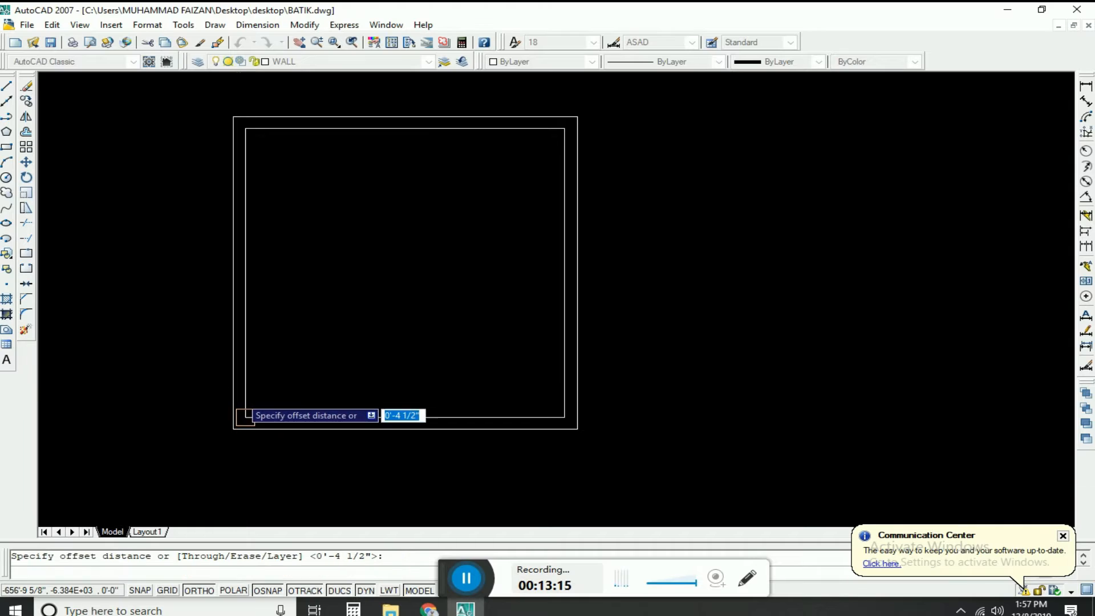
key("Return")
left_click(245, 400)
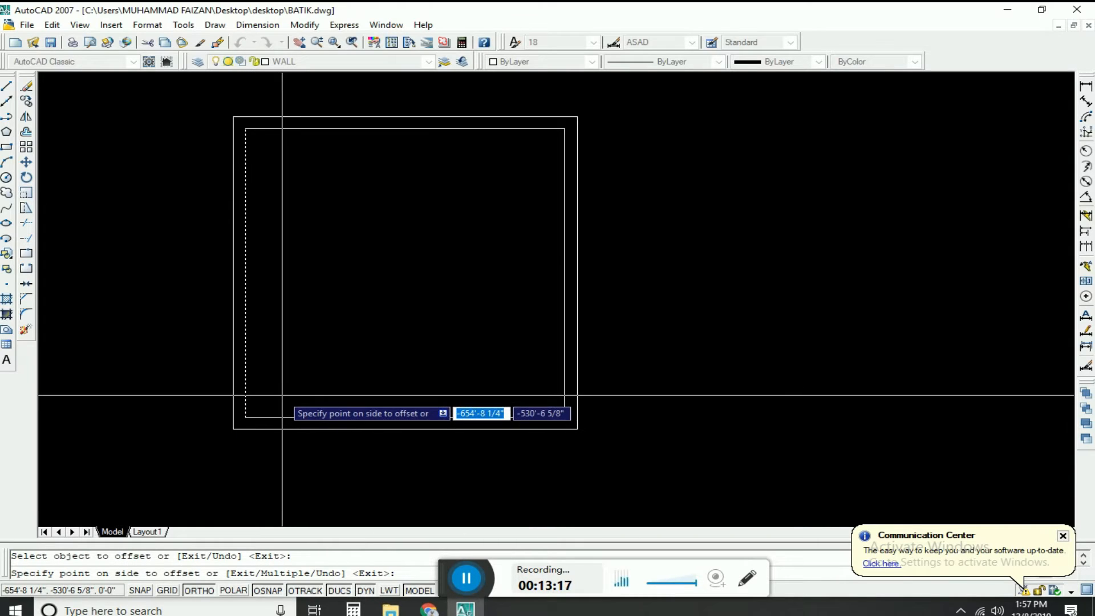
key("Escape")
Offset the left wall's inner line 4.5" toward the room interior and end the Offset command
key("Return")
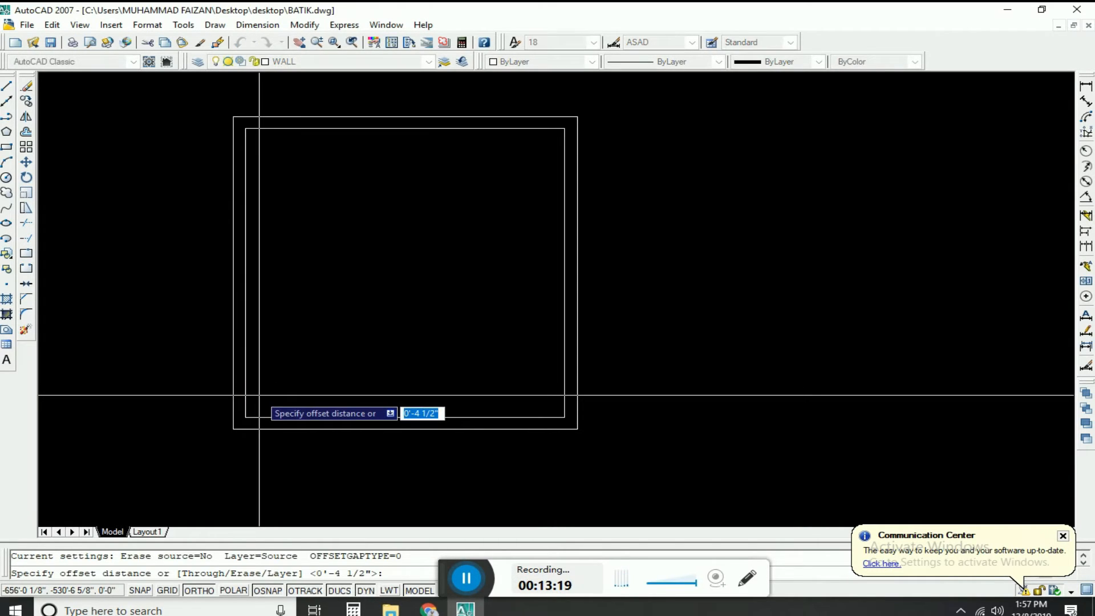
type("4.5")
key("Return")
left_click(245, 417)
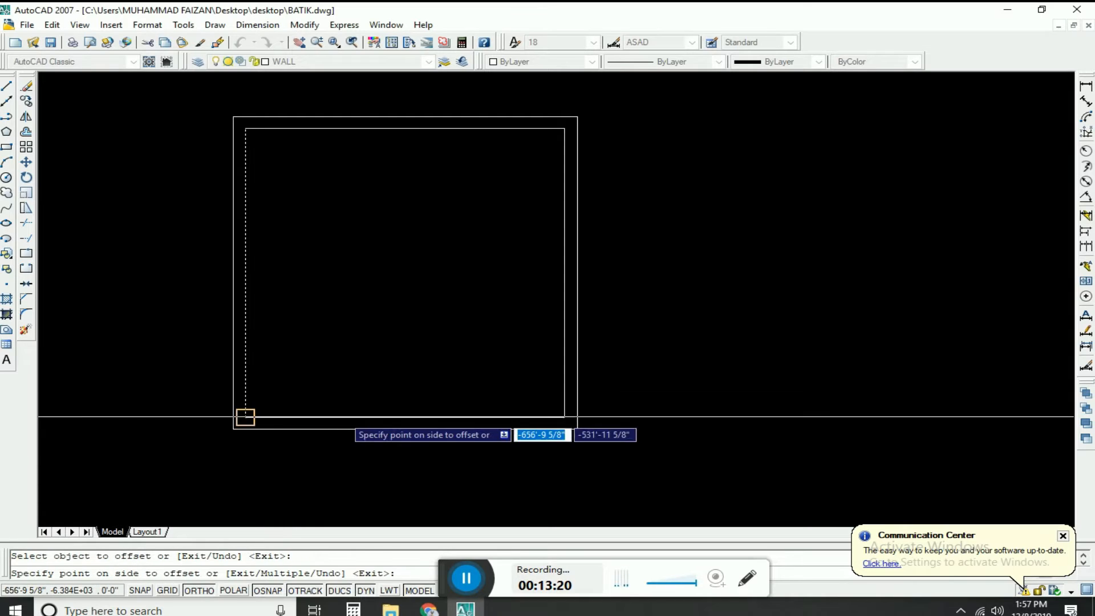
left_click(220, 415)
key("Escape")
scroll(234, 439, "up", 2)
key("Escape")
scroll(260, 410, "up", 1)
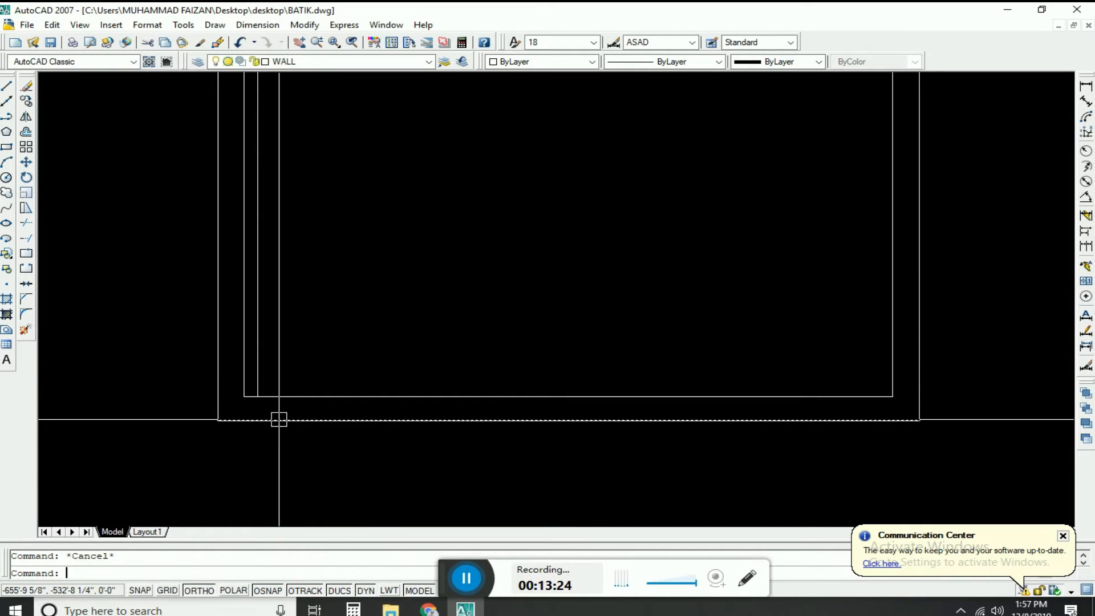
scroll(286, 458, "down", 1)
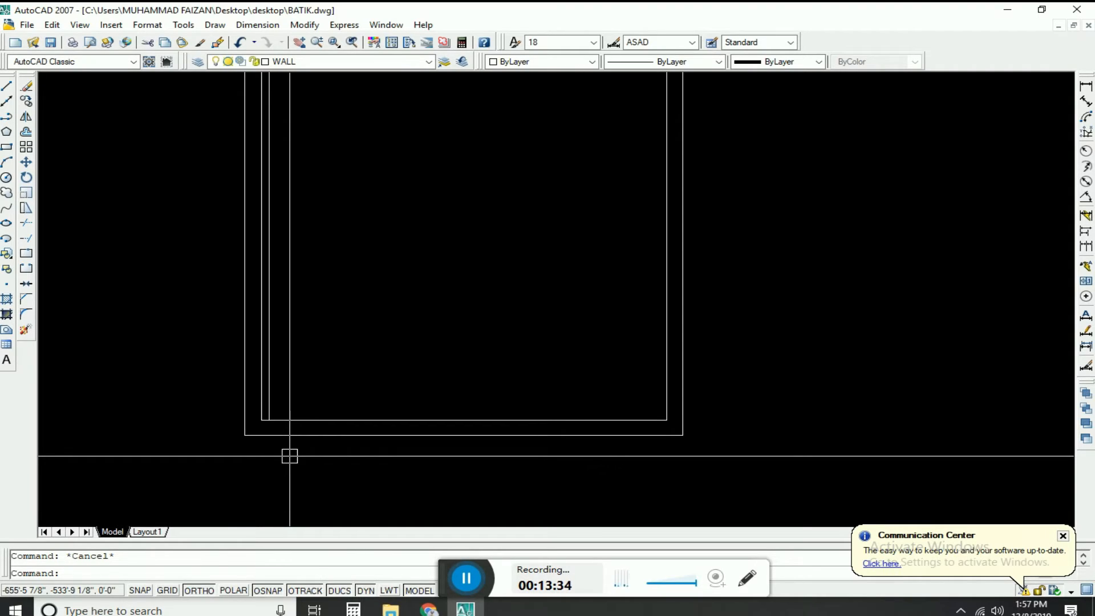
Offset the vertical line nearest the left wall's inner face 3'6" to the right to mark the doorway width
type("o")
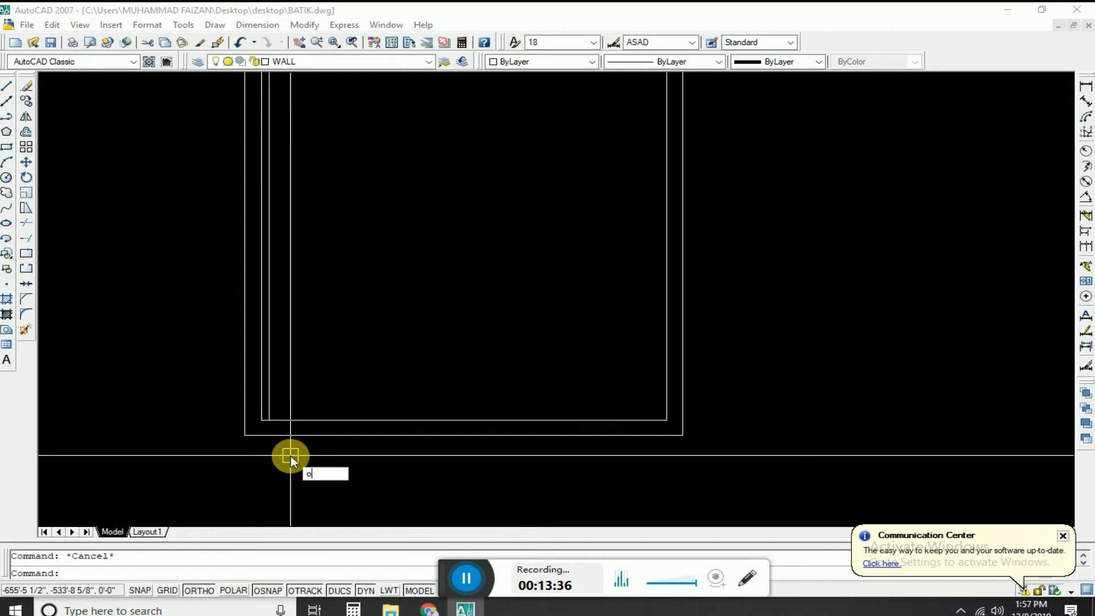
key("Return")
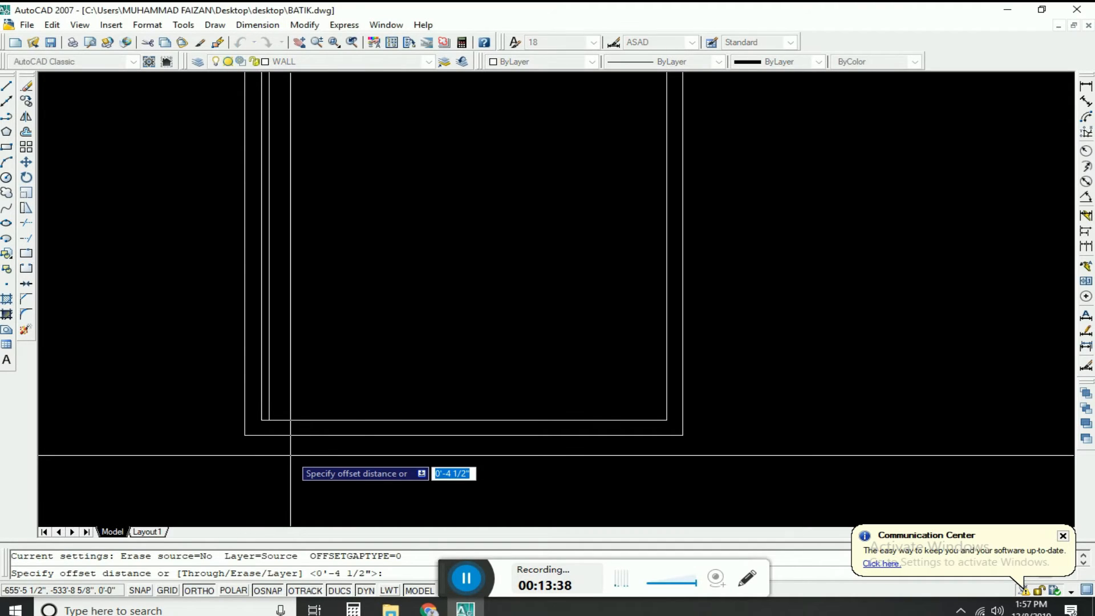
type("3'6")
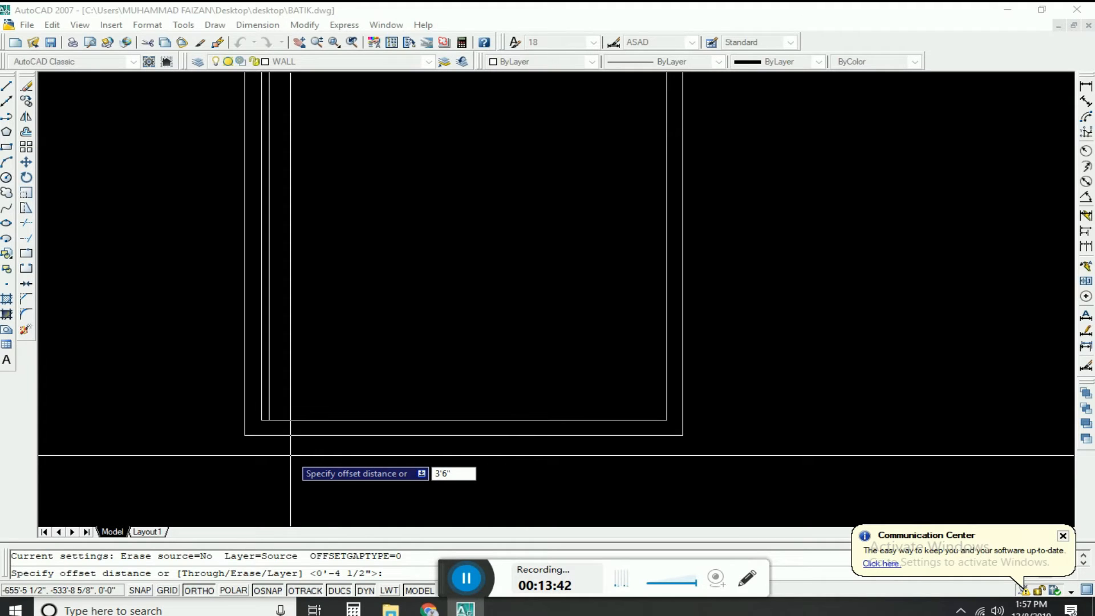
key("Return")
left_click(269, 386)
left_click(377, 389)
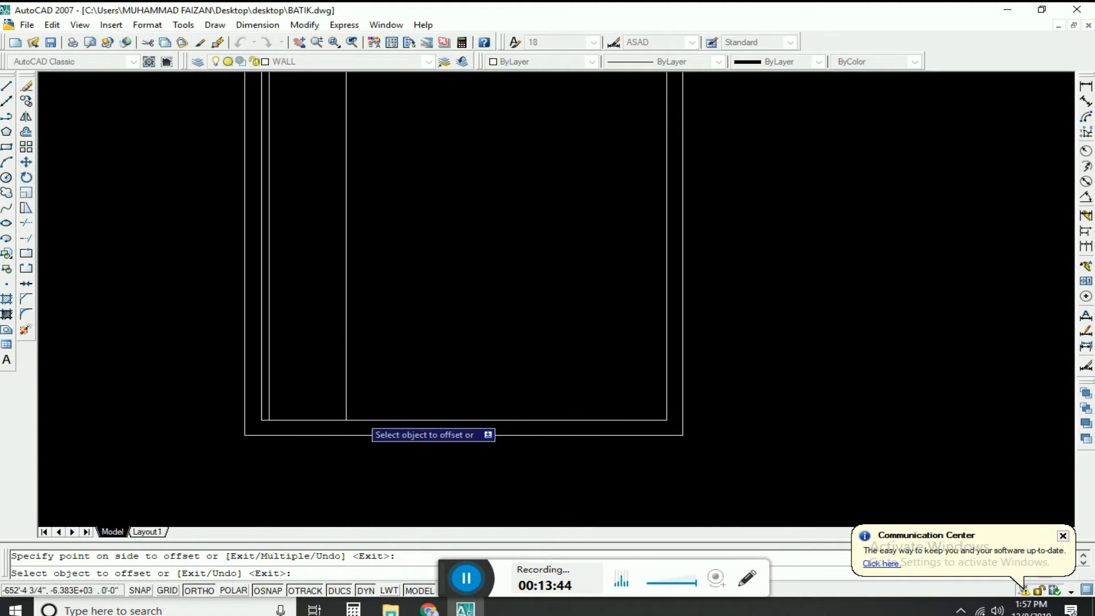
key("Escape")
type("ex")
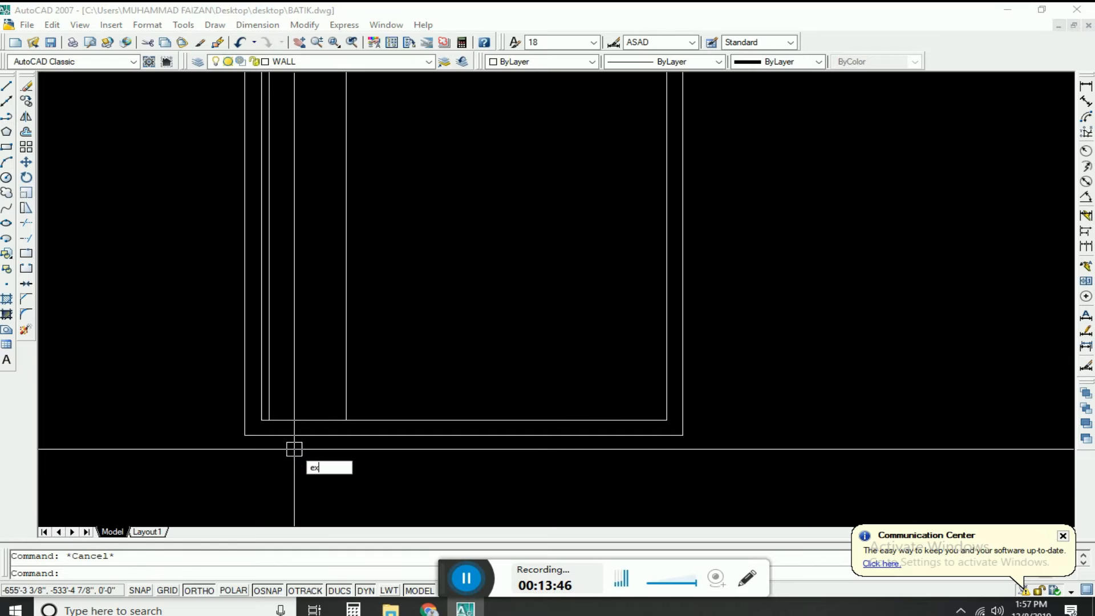
key("Return")
left_click(301, 436)
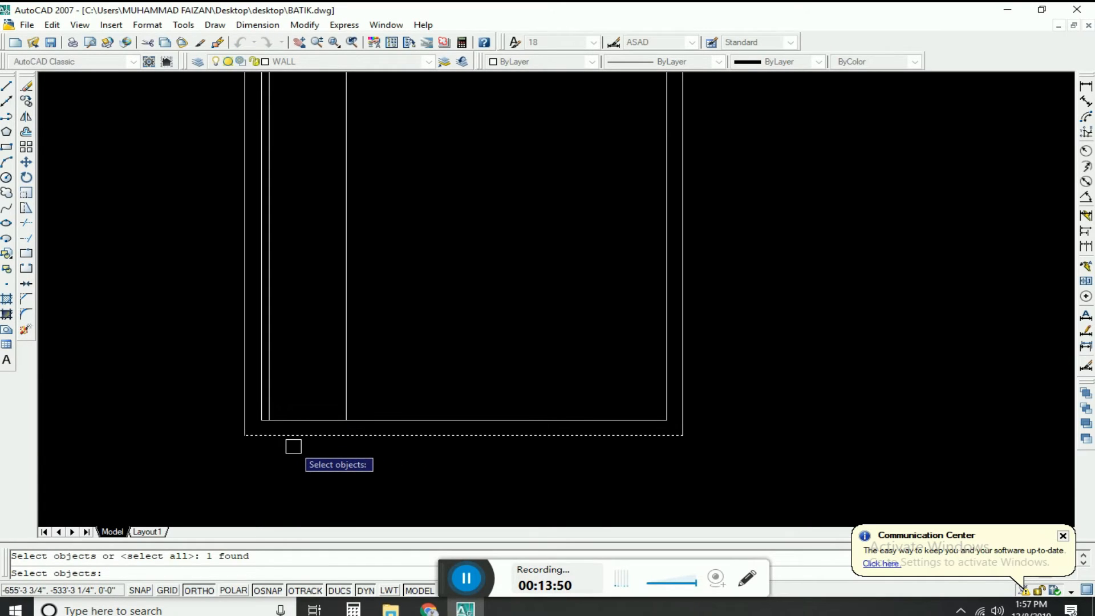
key("Escape")
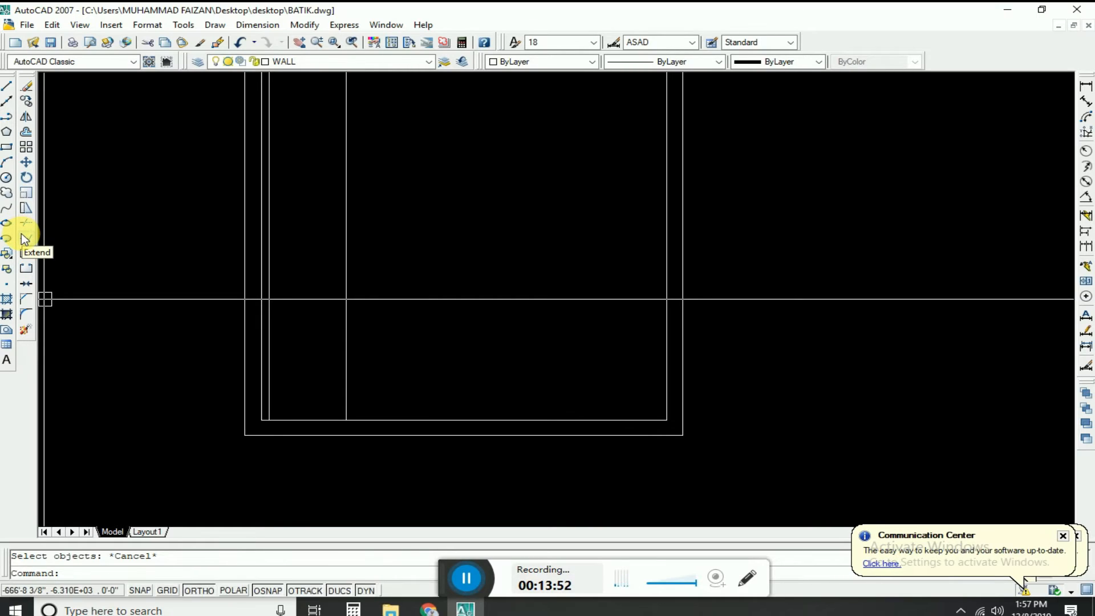
Extend both vertical doorway lines down to the bottom wall's outer line
left_click(25, 238)
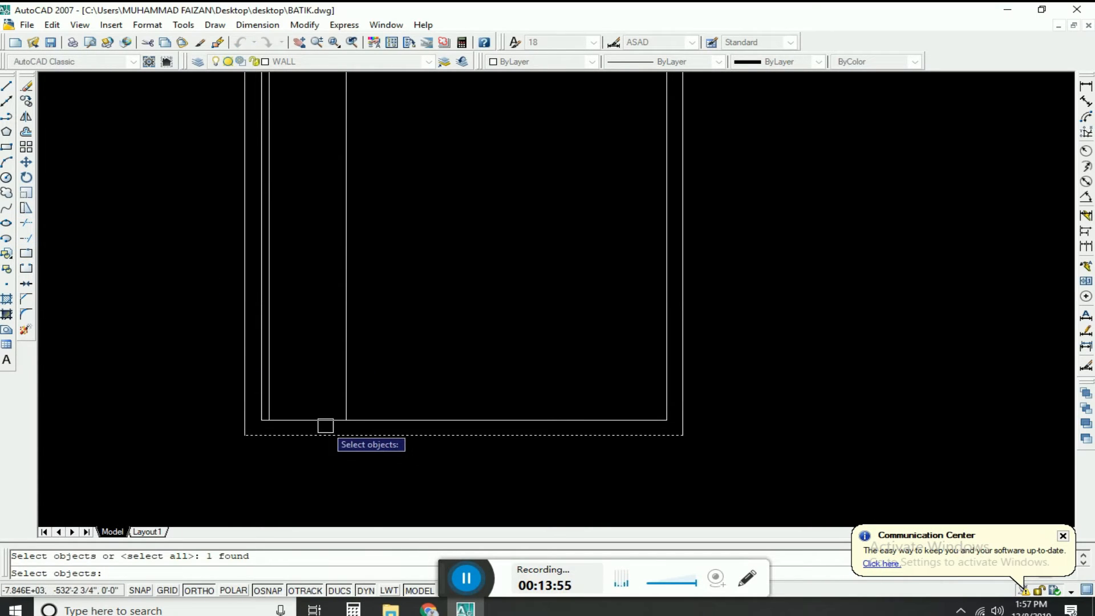
left_click(346, 413)
key("Return")
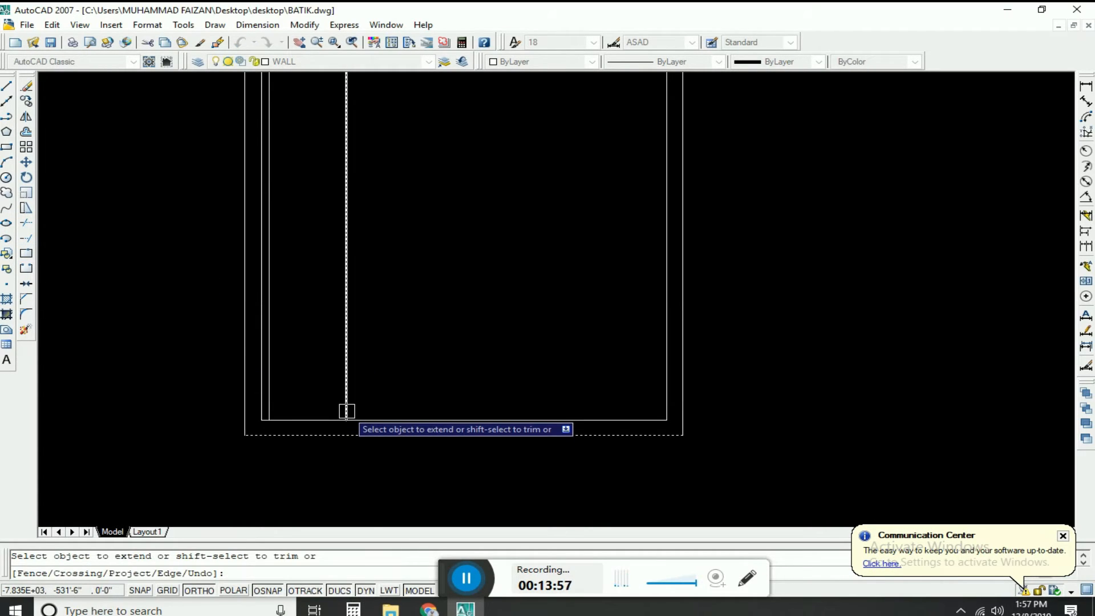
left_click(347, 411)
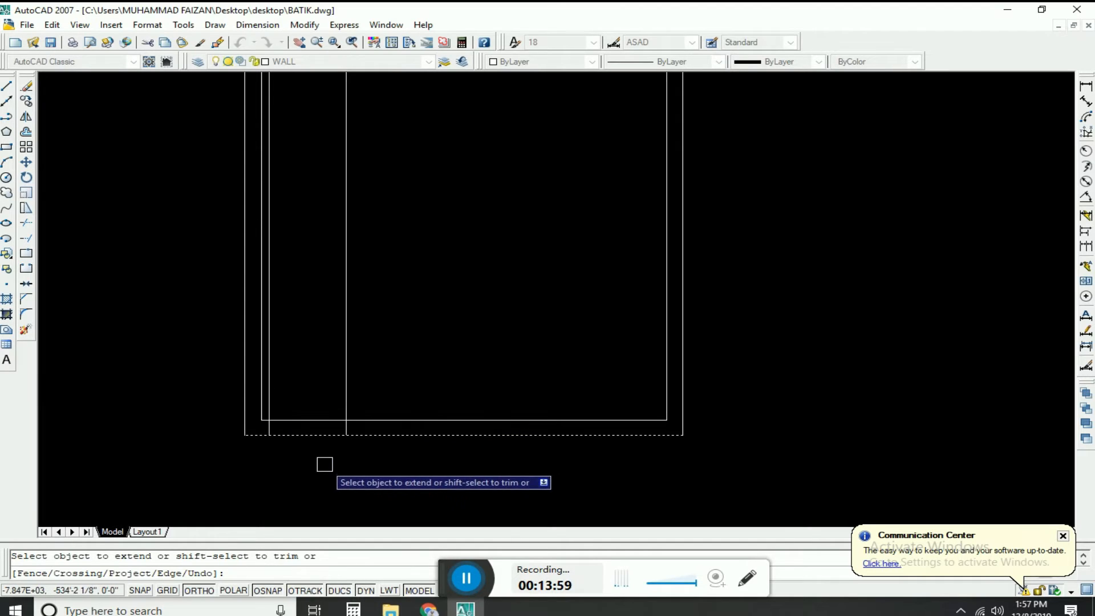
key("Escape")
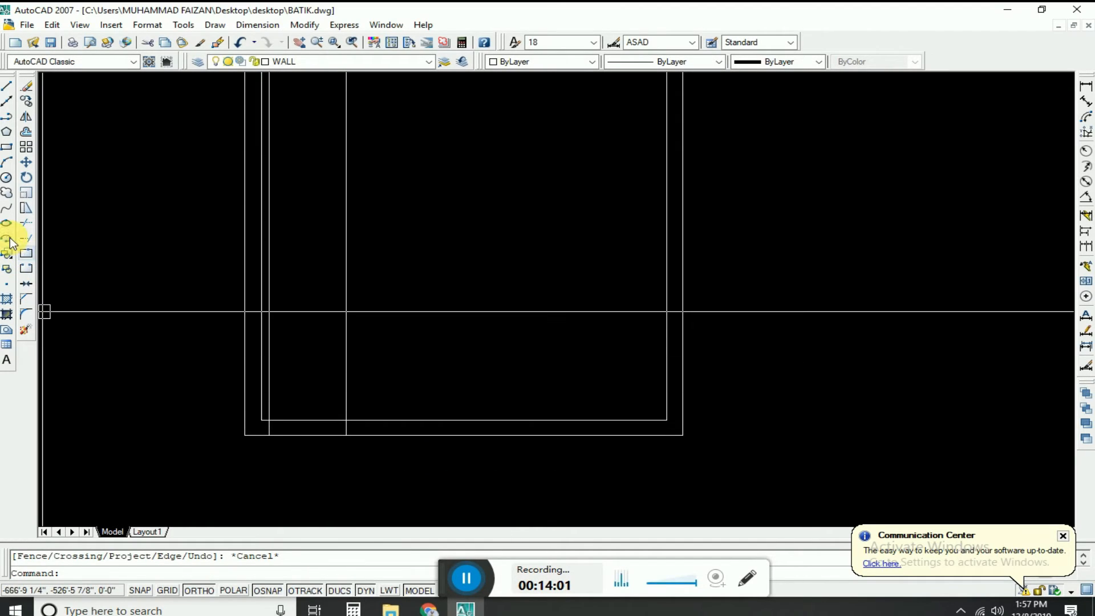
Using the bottom wall's inner line as cutting edge, trim off both doorway lines above it, leaving only the jambs
left_click(26, 223)
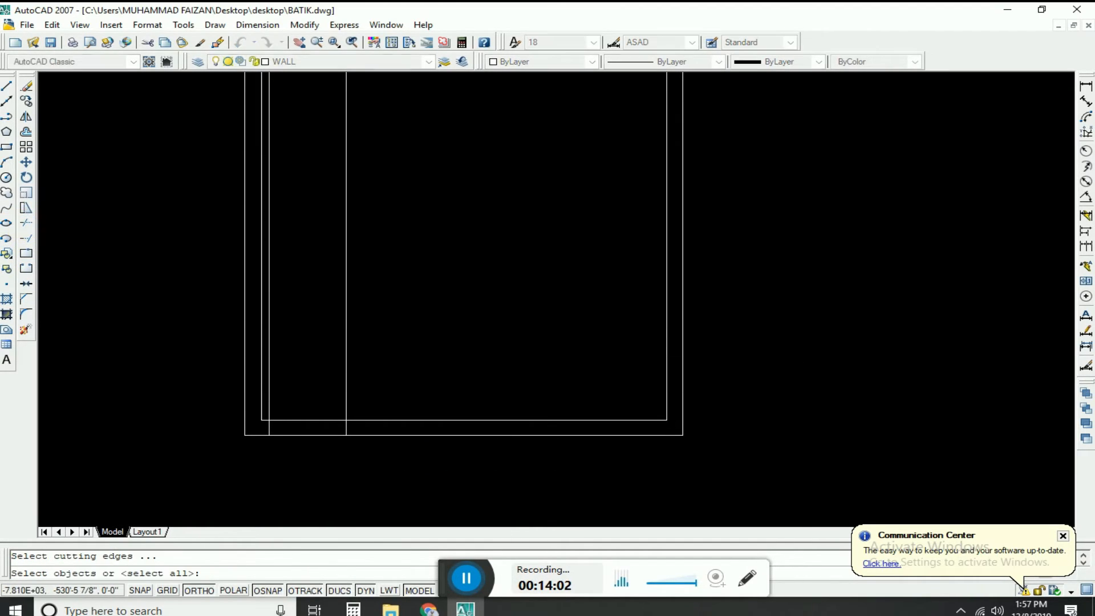
left_click(330, 421)
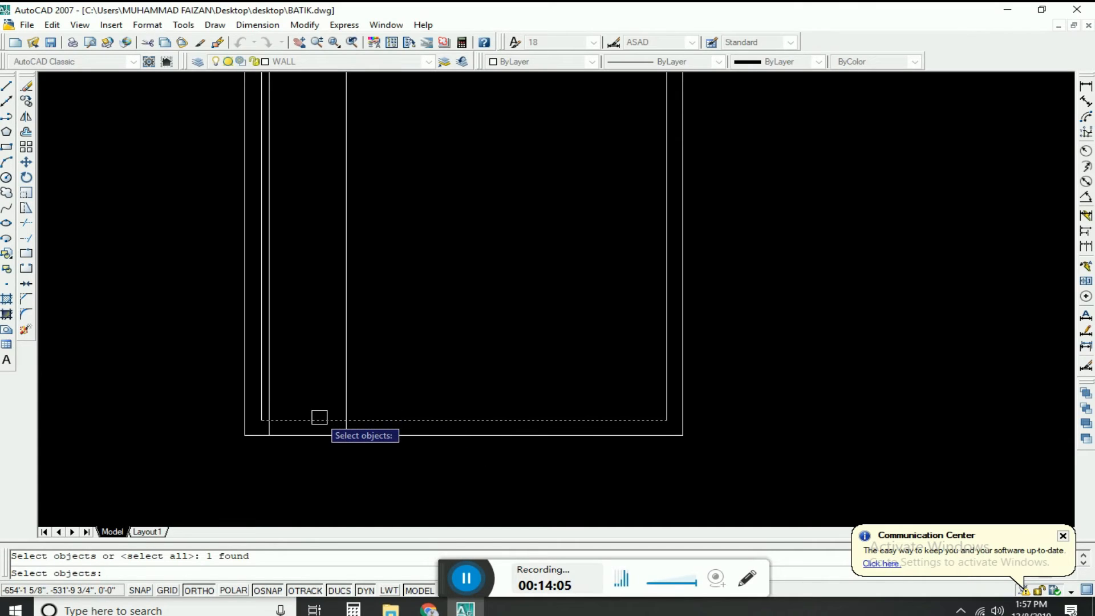
key("Return")
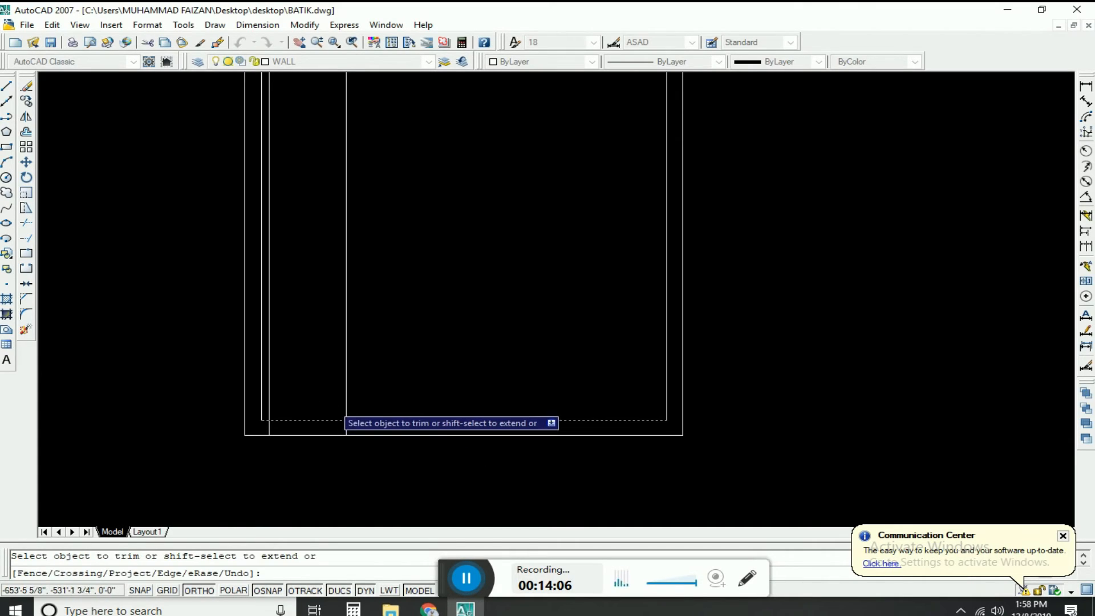
left_click(345, 400)
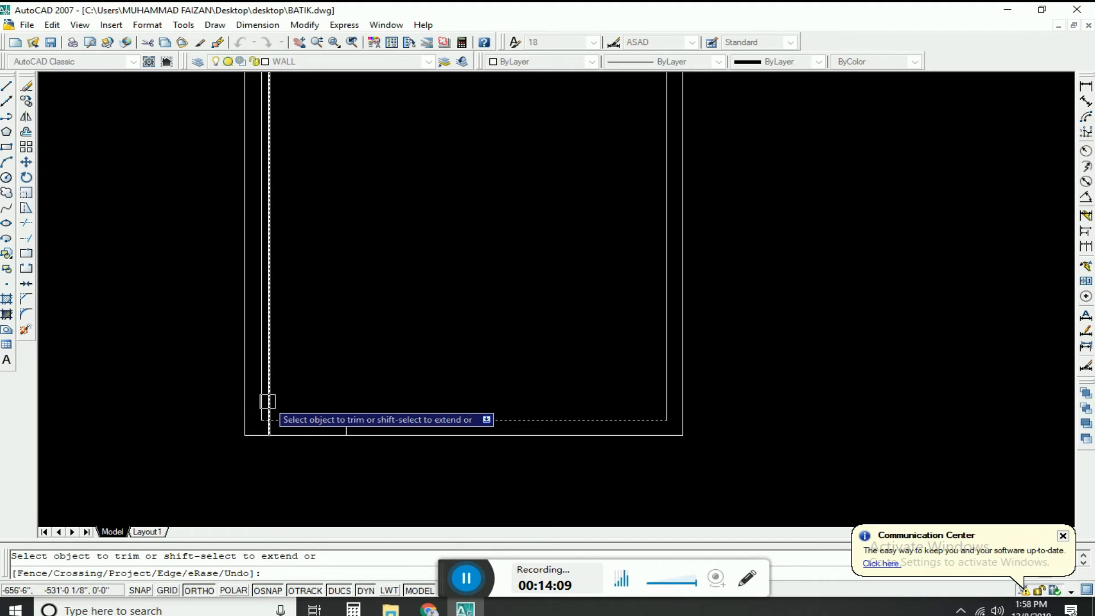
scroll(299, 435, "up", 4)
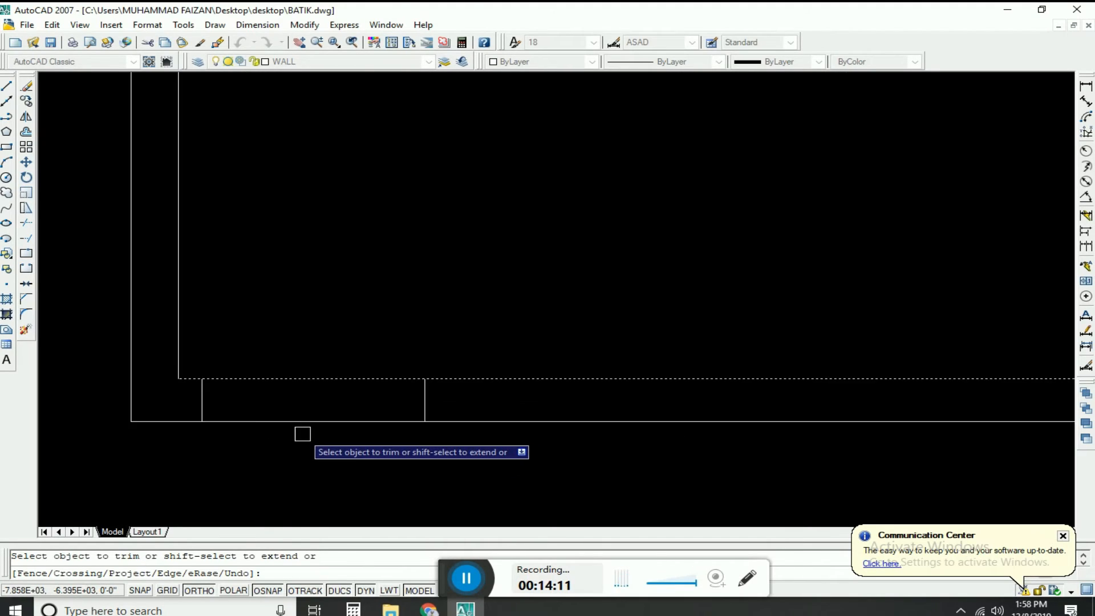
key("Escape")
key("Escape")
scroll(318, 441, "down", 3)
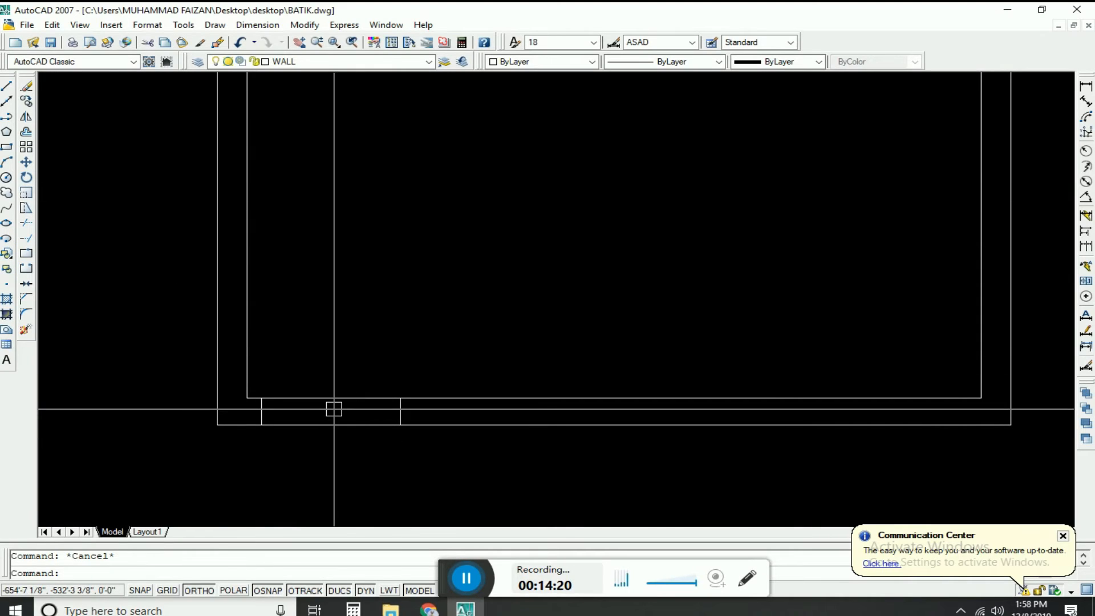
With all objects as cutting edges, trim the bottom wall's inner and outer lines between the two jambs to open the doorway
left_click(24, 224)
key("Return")
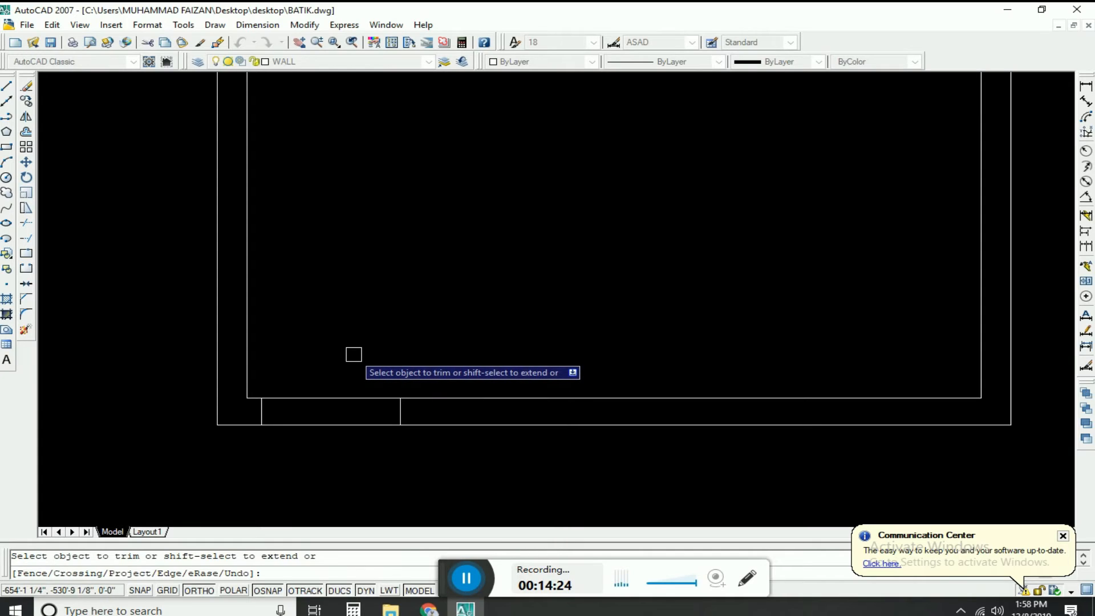
left_click(346, 398)
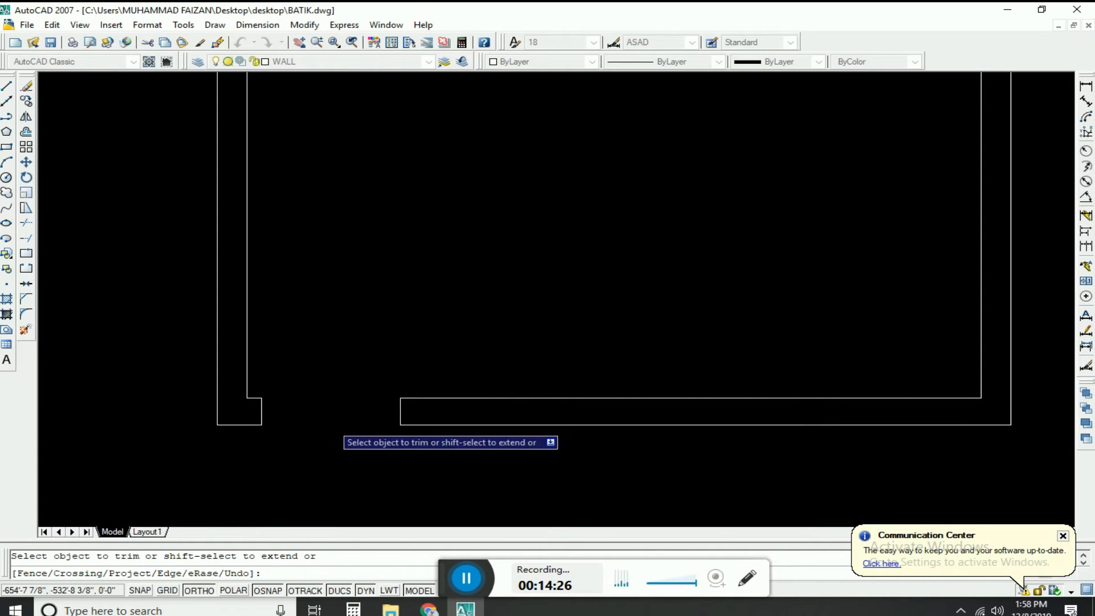
scroll(274, 422, "down", 6)
scroll(237, 417, "up", 3)
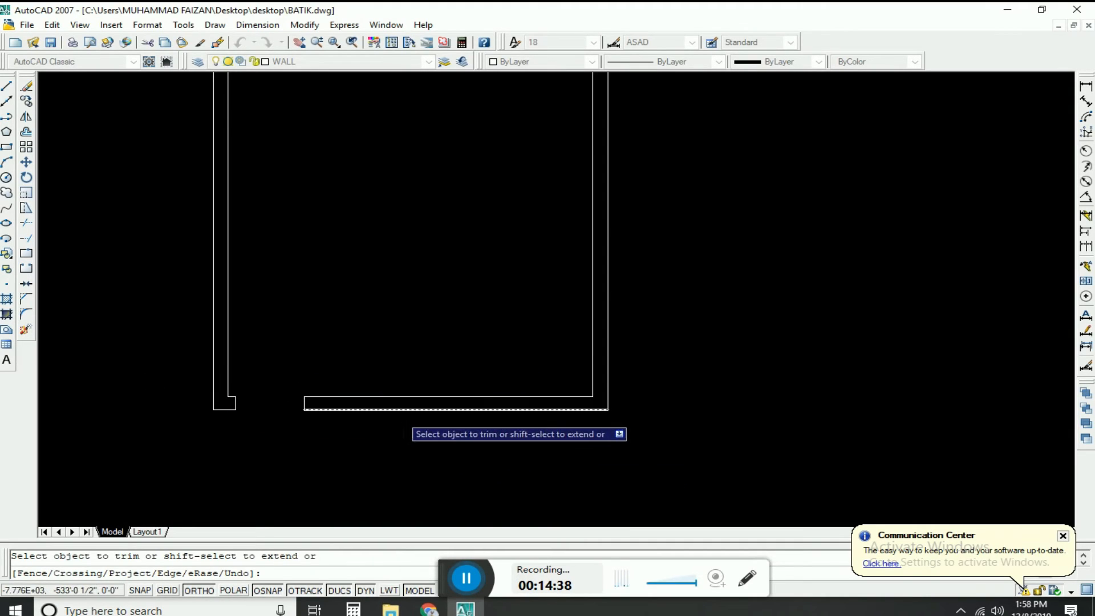
key("Escape")
type("l")
key("Return")
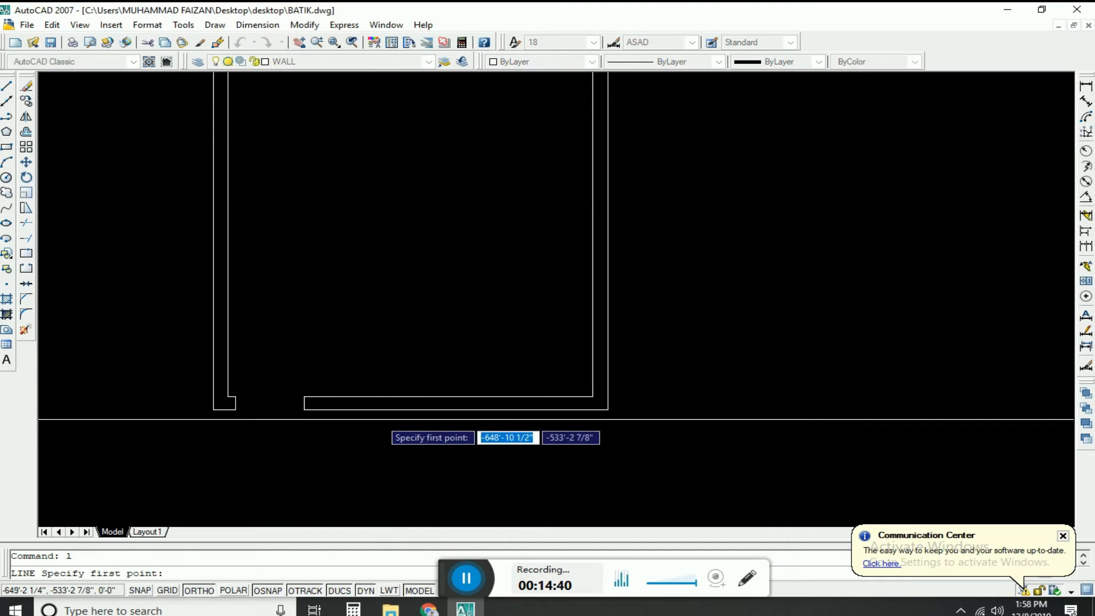
key("Escape")
Start the Line command and enable all object snap modes in the drafting settings
left_click(10, 89)
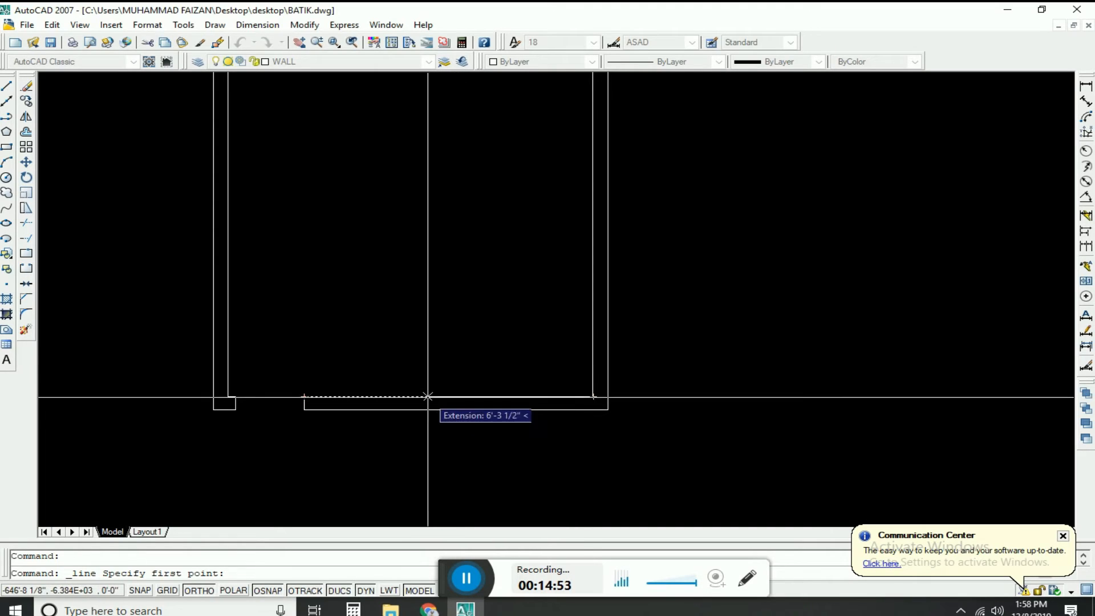
right_click(276, 594)
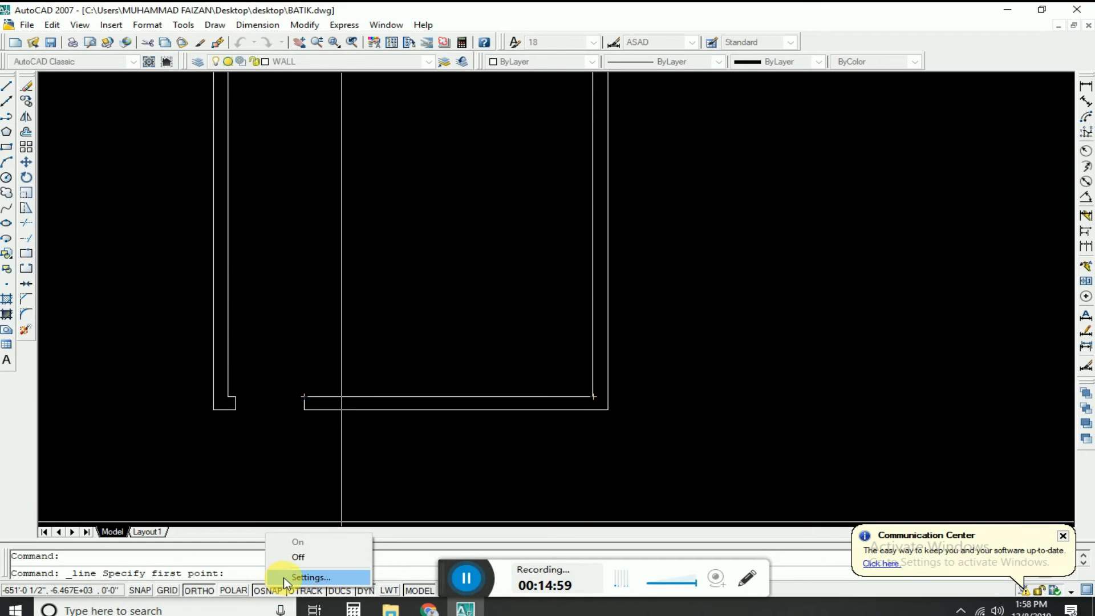
left_click(292, 578)
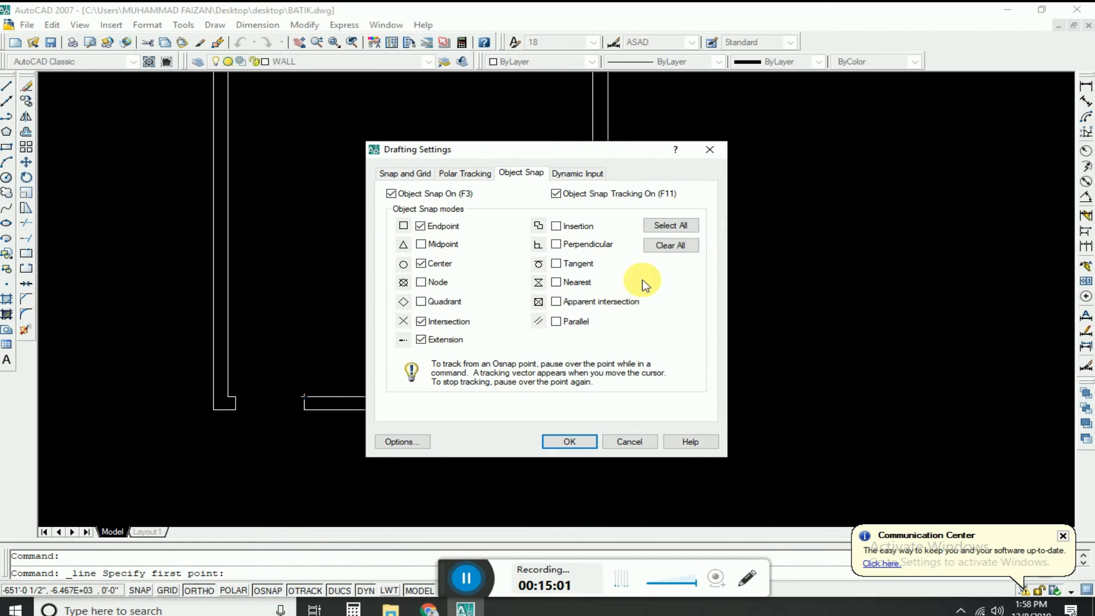
left_click_drag(464, 140, 286, 130)
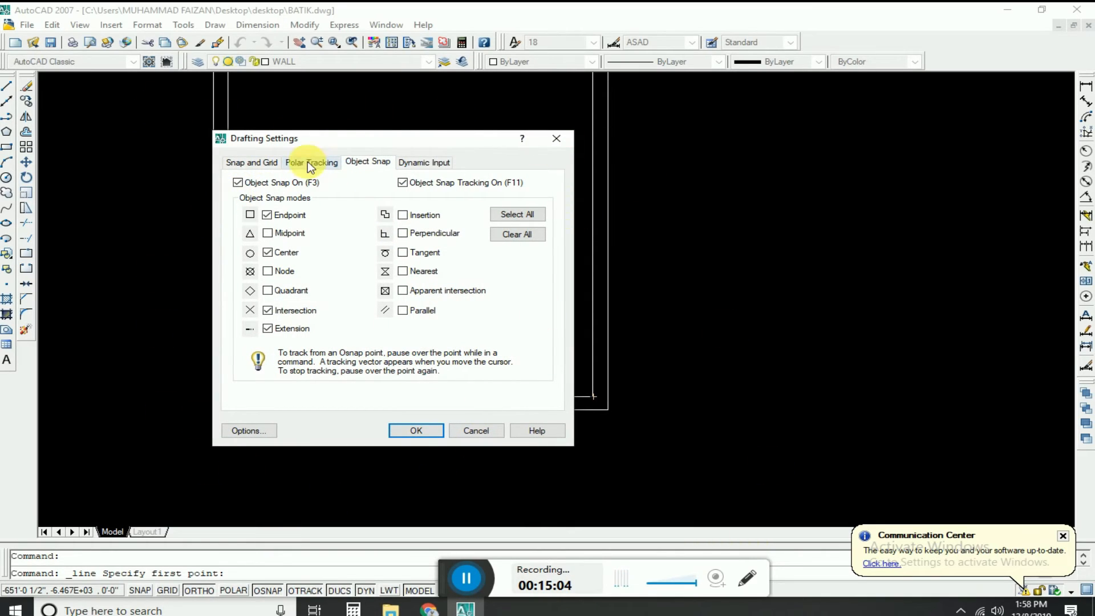
left_click(526, 221)
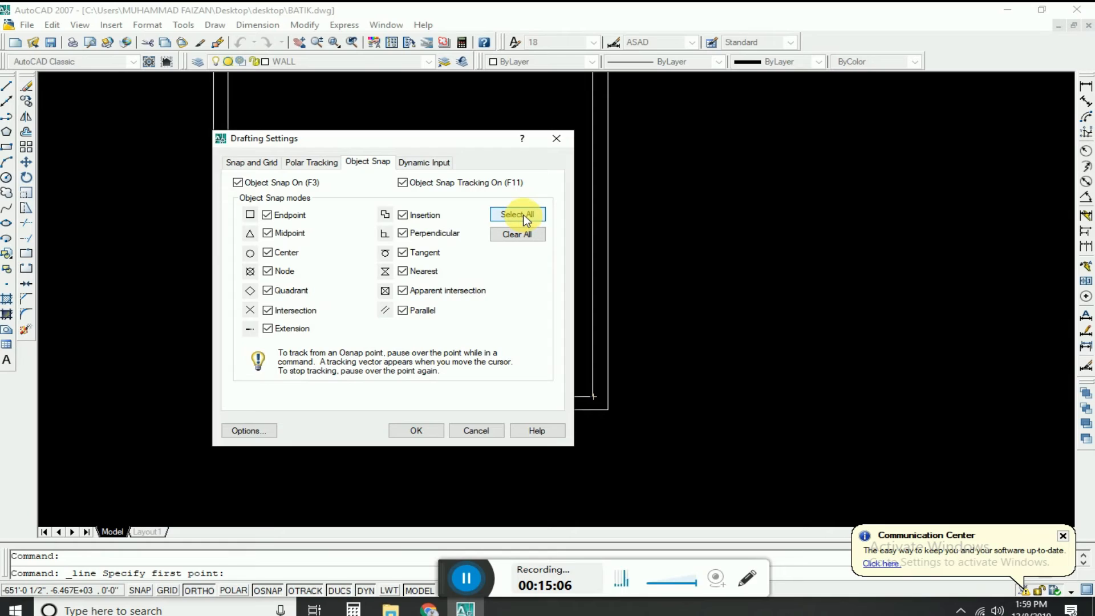
left_click(407, 429)
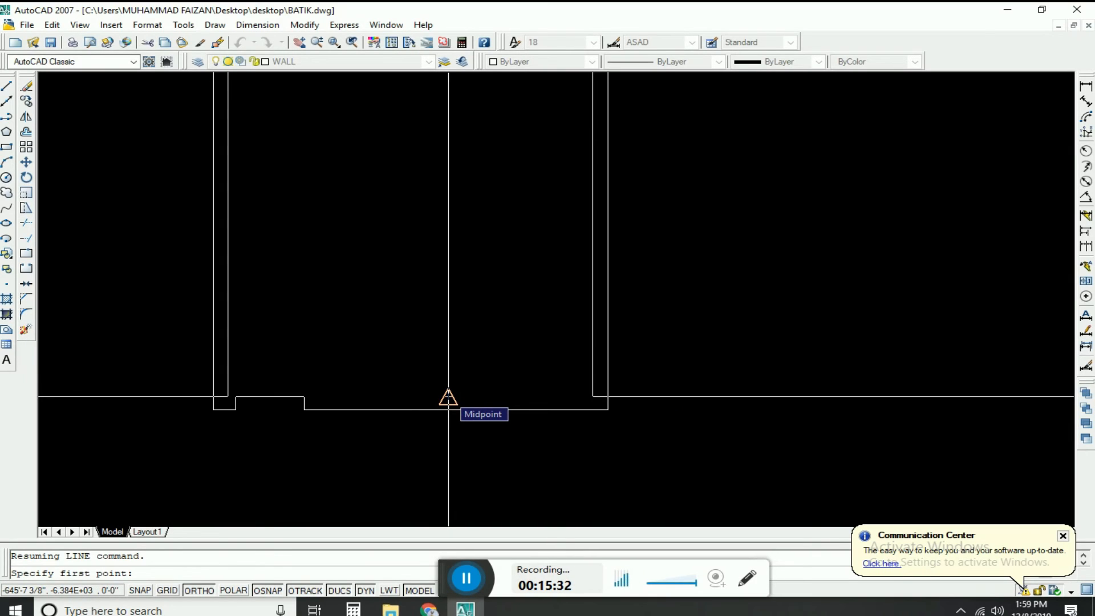
Draw a vertical line from the midpoint of the bottom wall's inner line straight down past the outer line
left_click(449, 396)
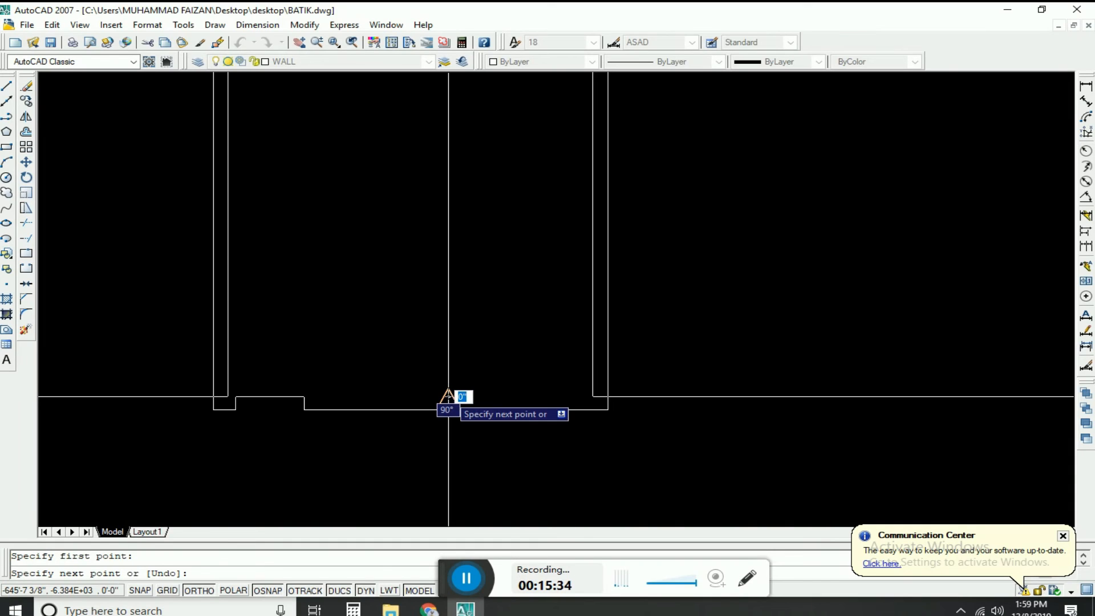
left_click(449, 479)
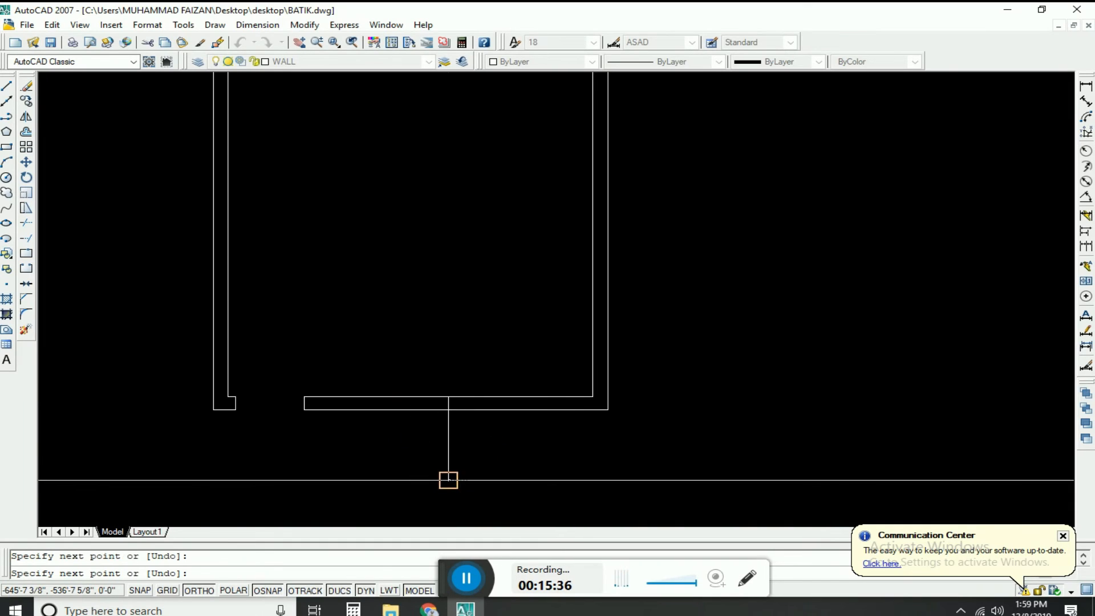
key("Escape")
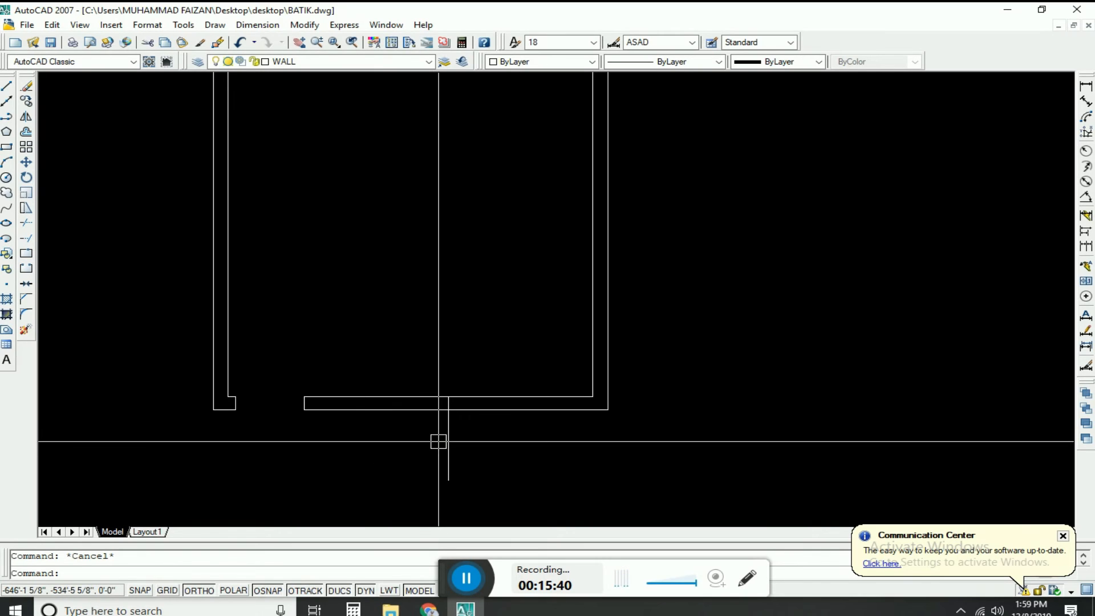
left_click(379, 411)
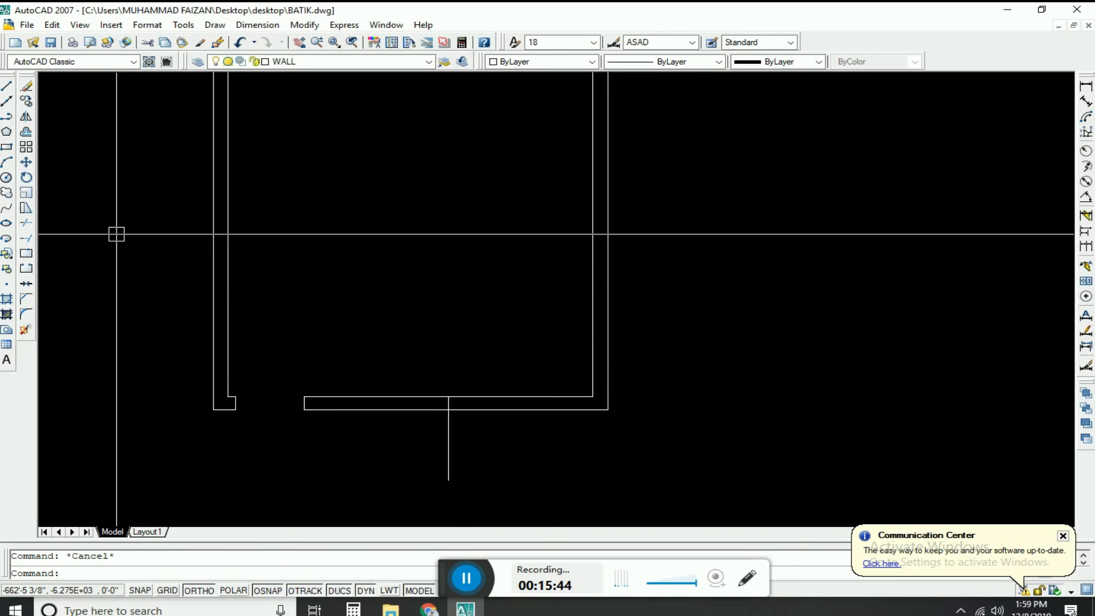
Offset the vertical midpoint line 3' to both sides, and erase the original centre line
left_click(28, 133)
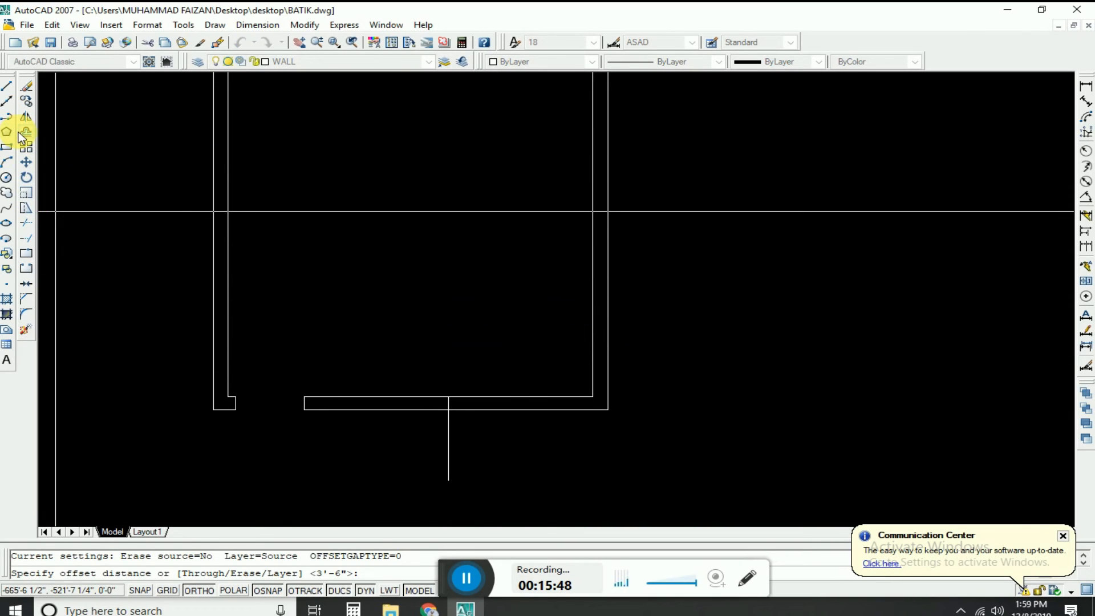
left_click(432, 457)
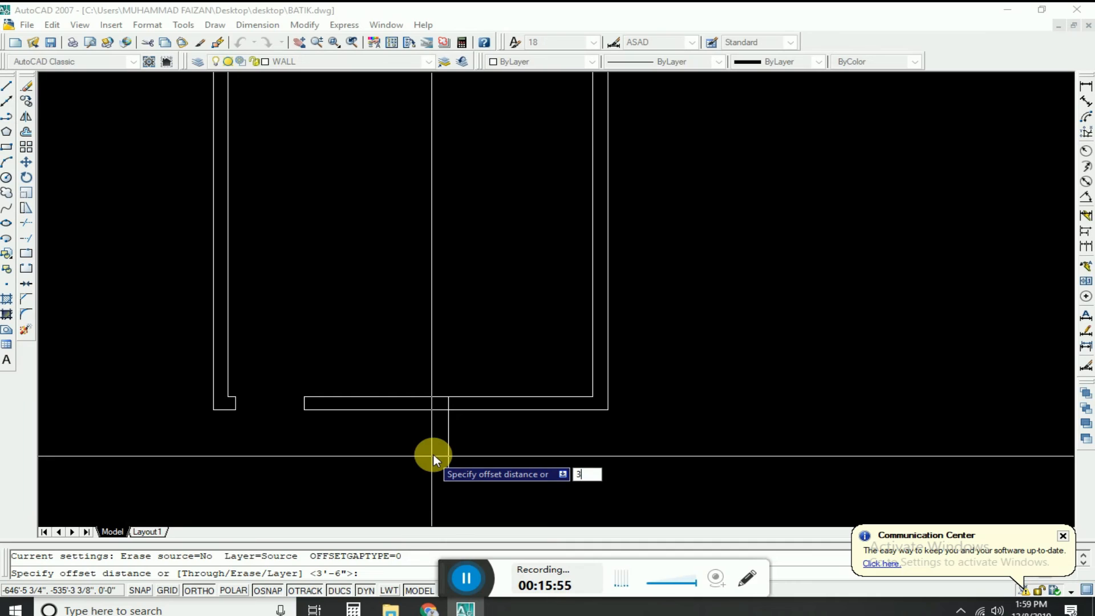
type("3'")
key("Return")
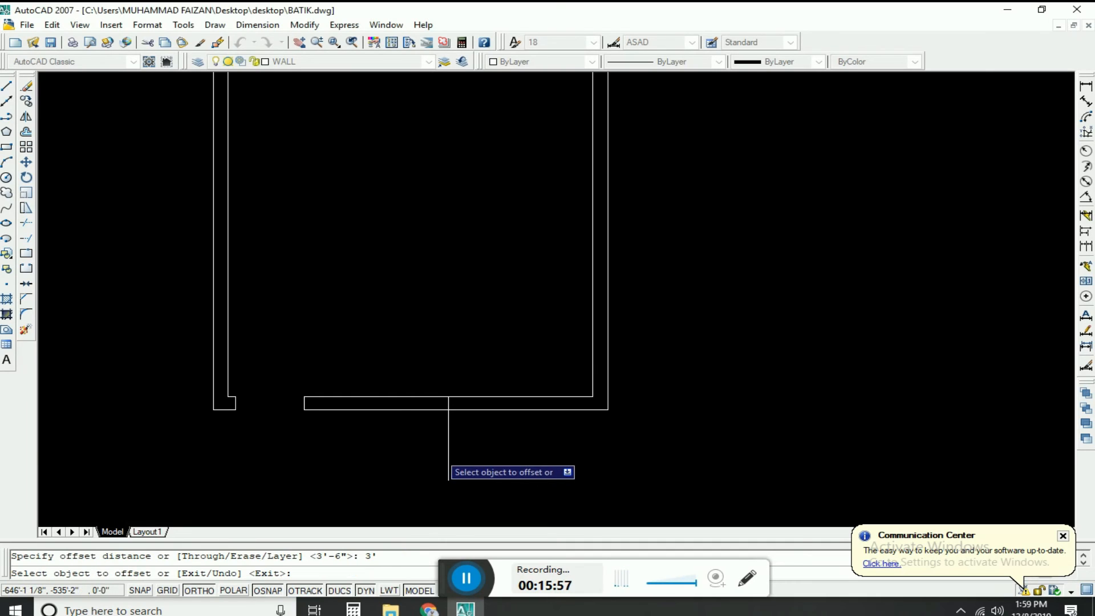
left_click(452, 446)
left_click(325, 448)
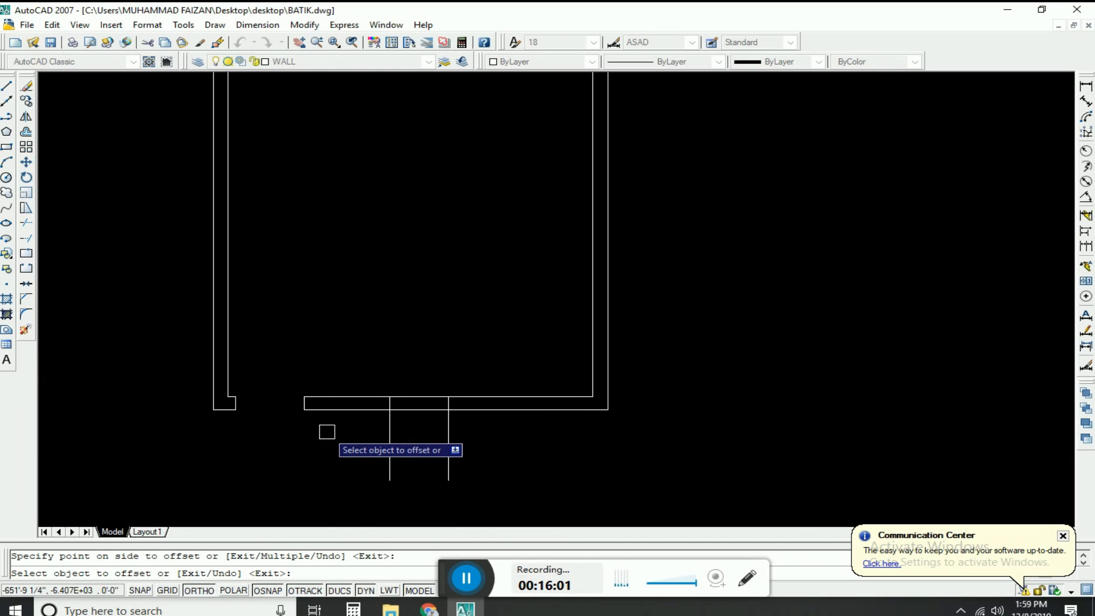
left_click(449, 447)
left_click(549, 451)
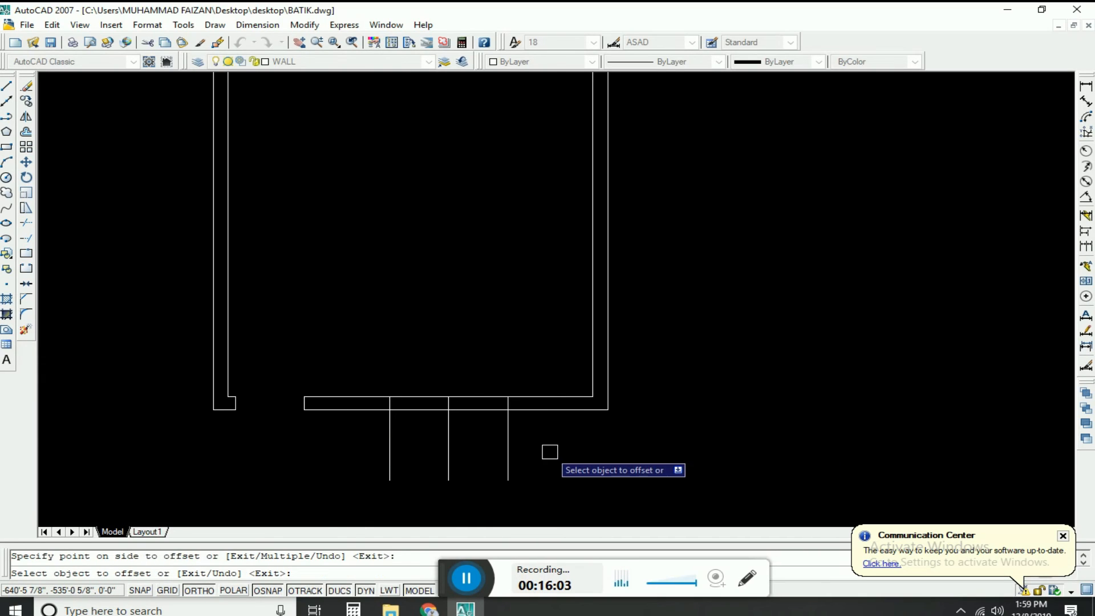
key("Escape")
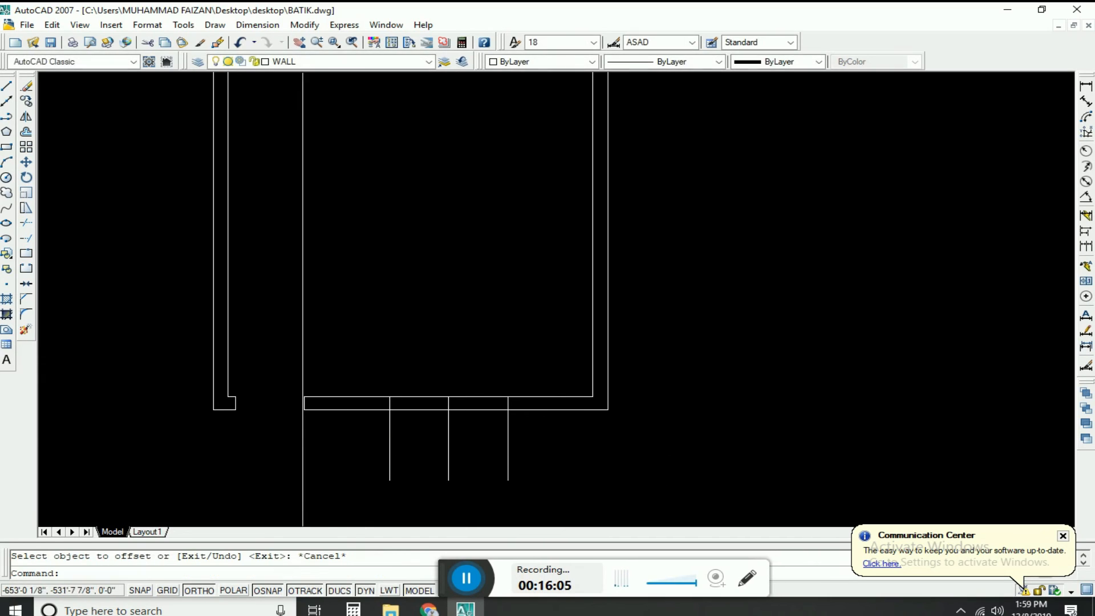
left_click(25, 87)
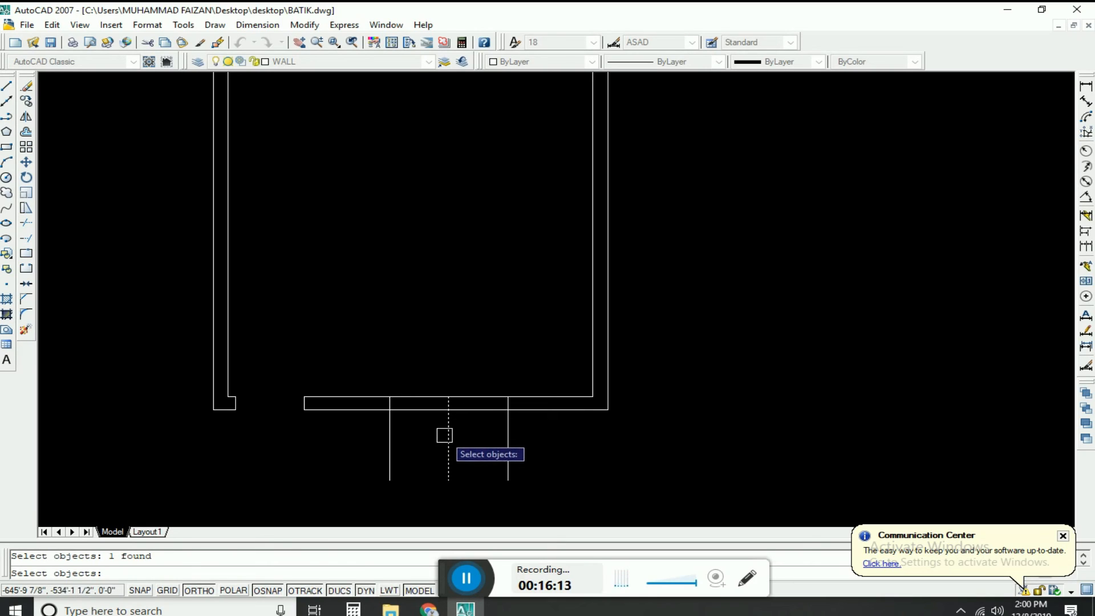
key("Return")
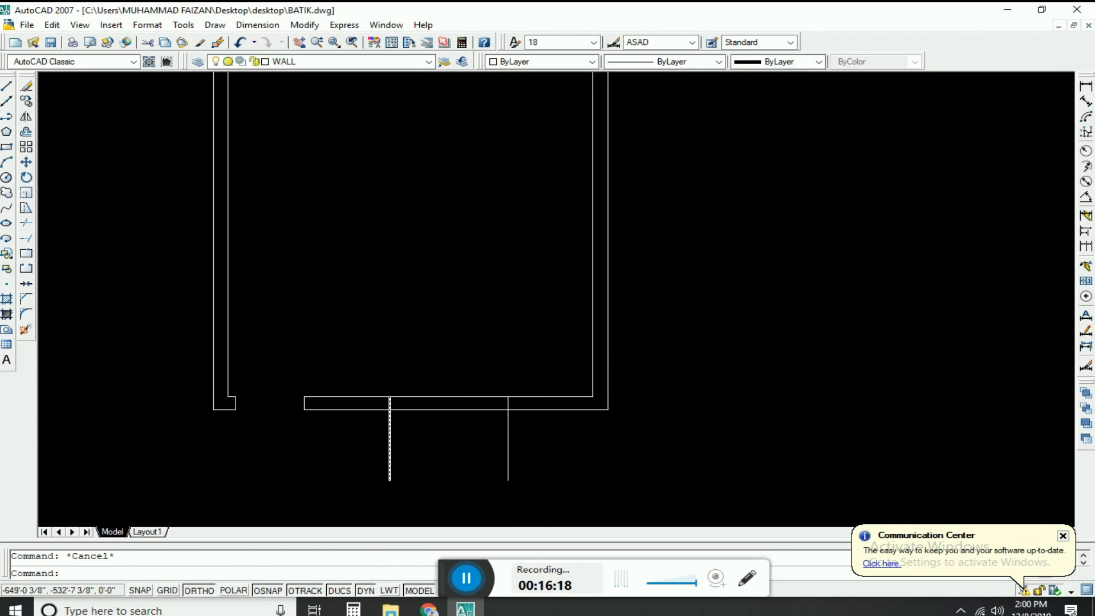
Try trimming both offset lines below the bottom wall with one crossing selection, and undo that trim
type("tr")
key("Return")
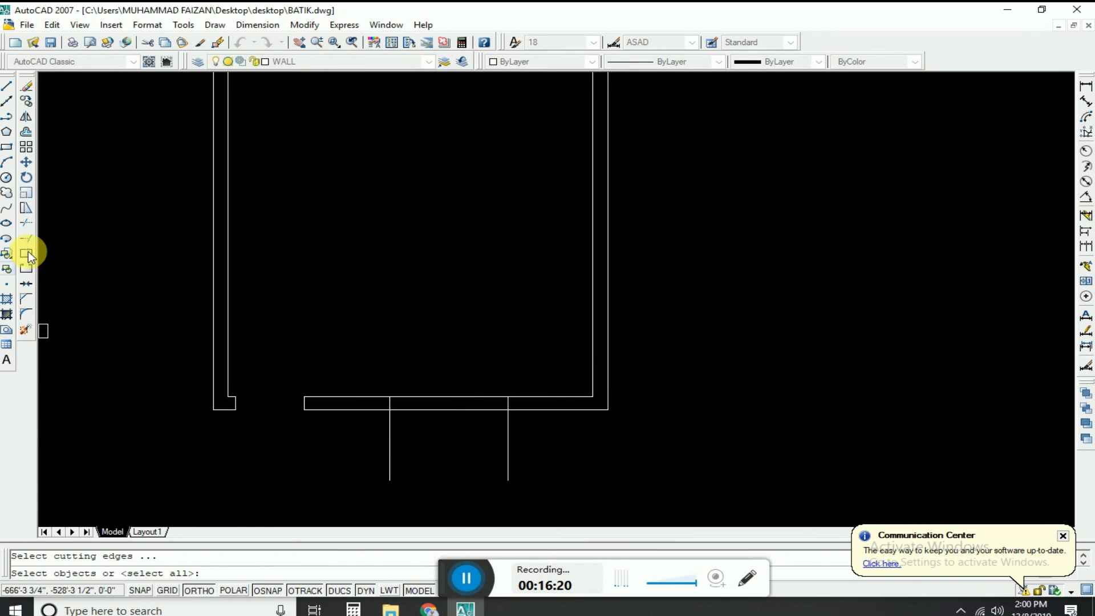
key("Return")
left_click(562, 451)
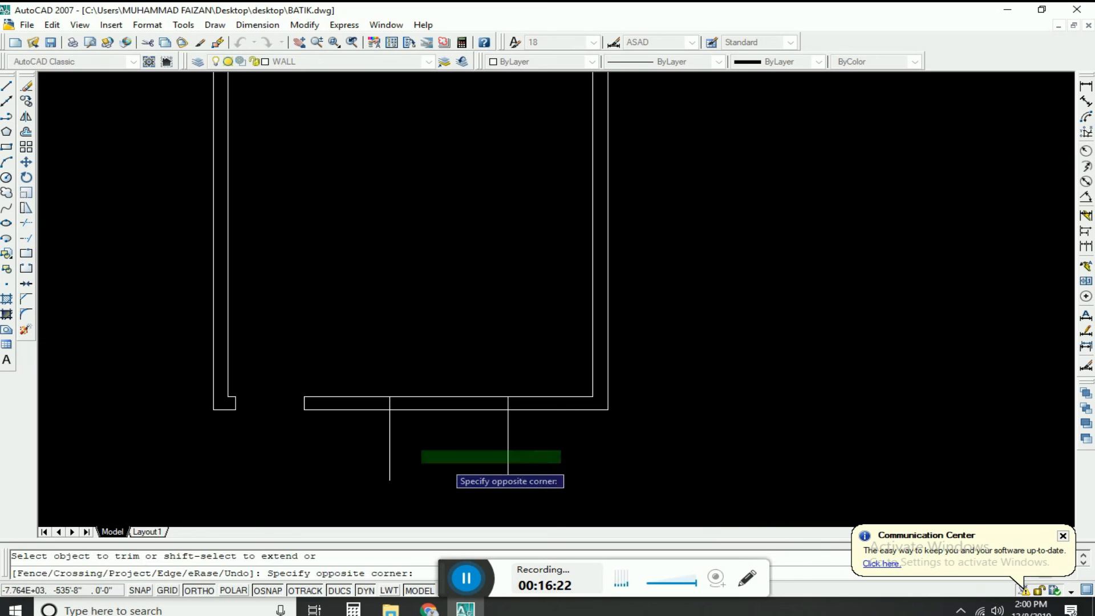
left_click(333, 467)
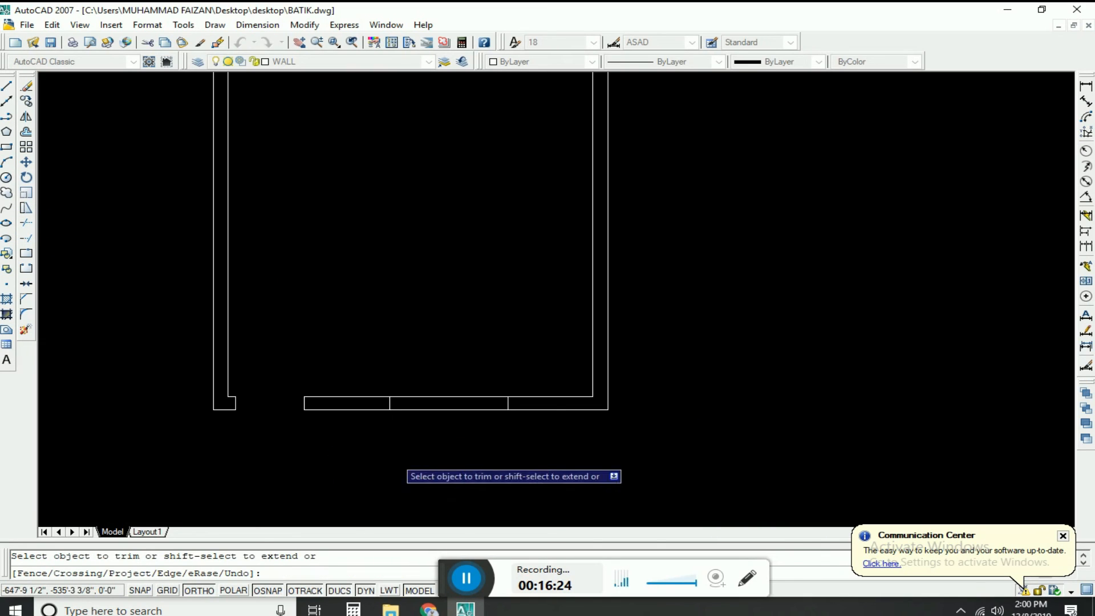
left_click(558, 427)
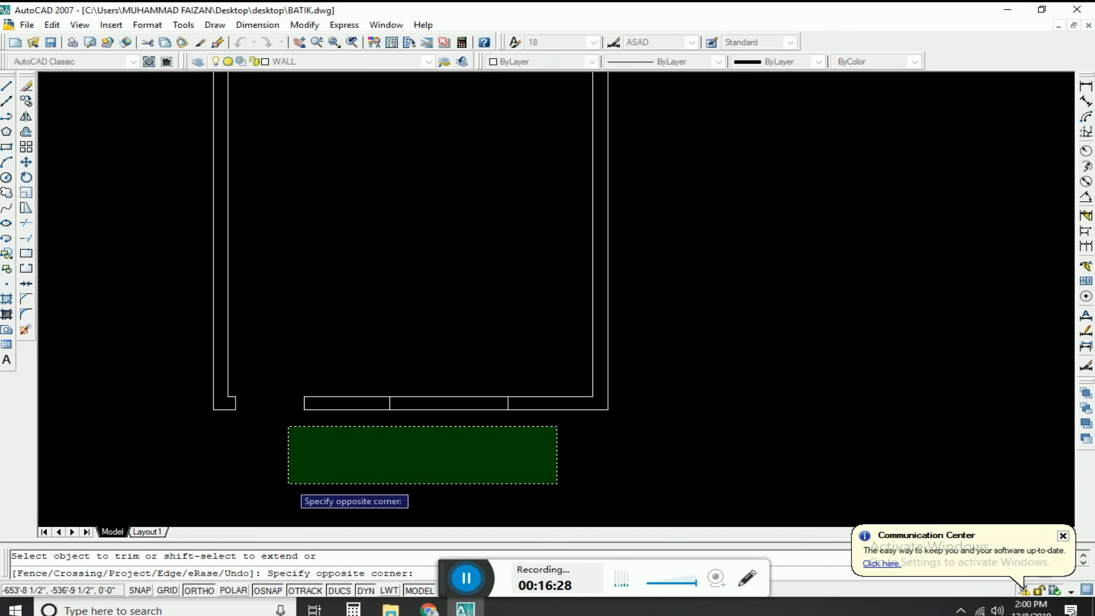
key("Escape")
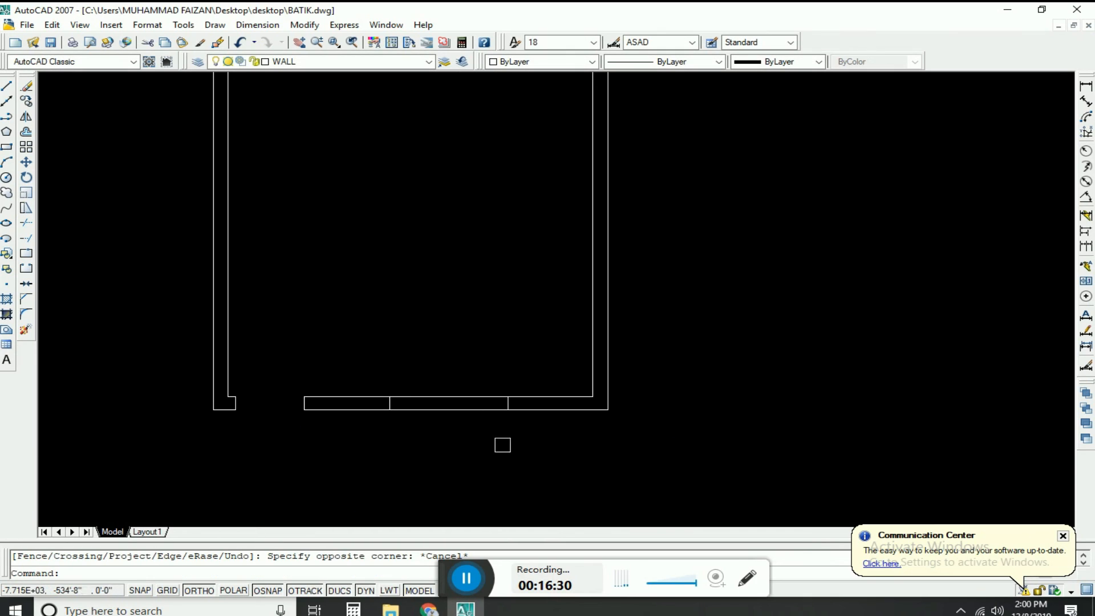
key("ctrl+z")
key("Escape")
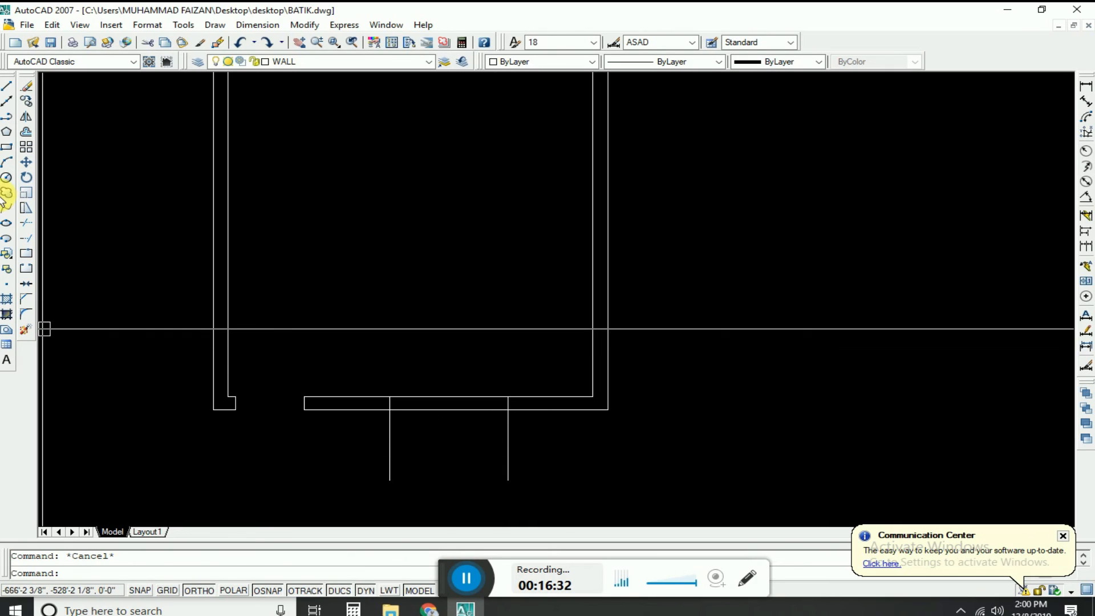
With all objects as cutting edges, trim off the parts of both offset lines below the bottom wall individually
left_click(27, 223)
key("Return")
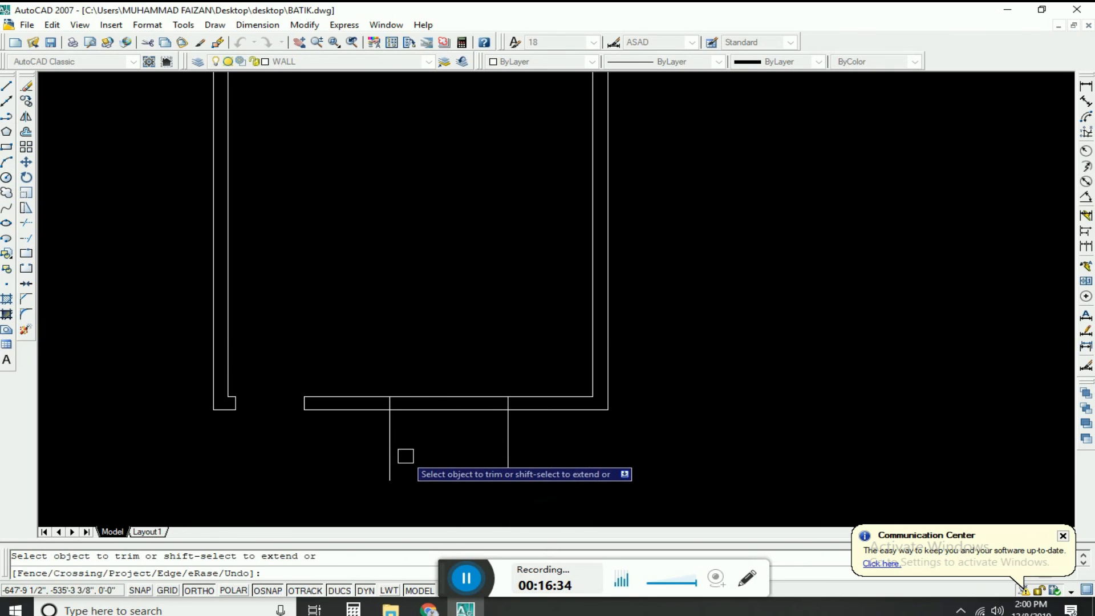
left_click(390, 456)
left_click(507, 460)
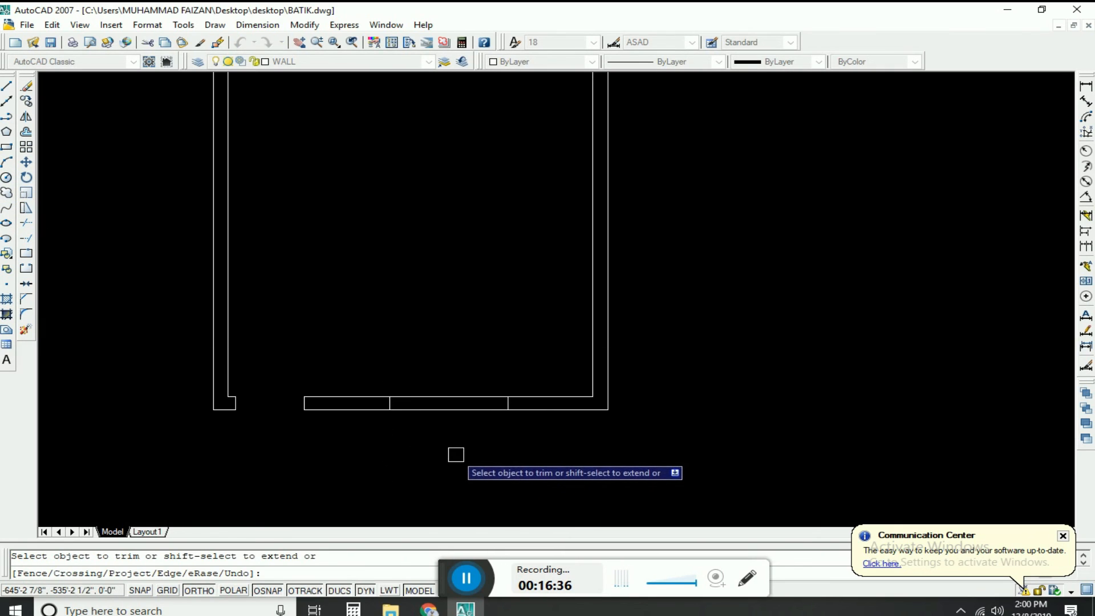
Trim the bottom wall's outer and inner lines between the two offset lines to open the gap, and end the Trim command
left_click(454, 410)
left_click(454, 397)
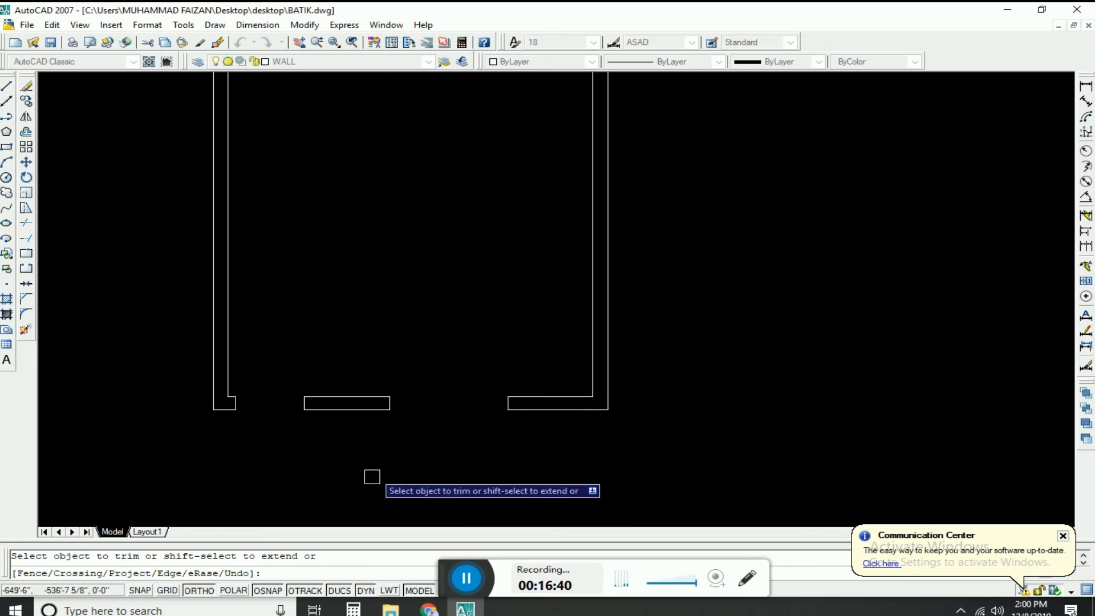
scroll(372, 477, "down", 2)
scroll(363, 407, "up", 2)
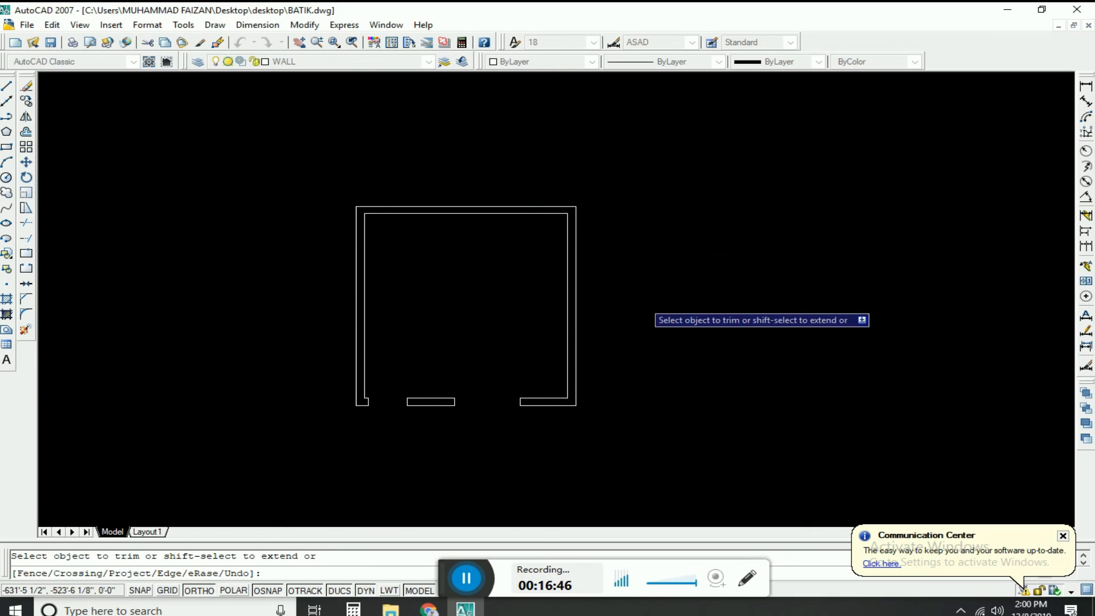
scroll(466, 385, "down", 2)
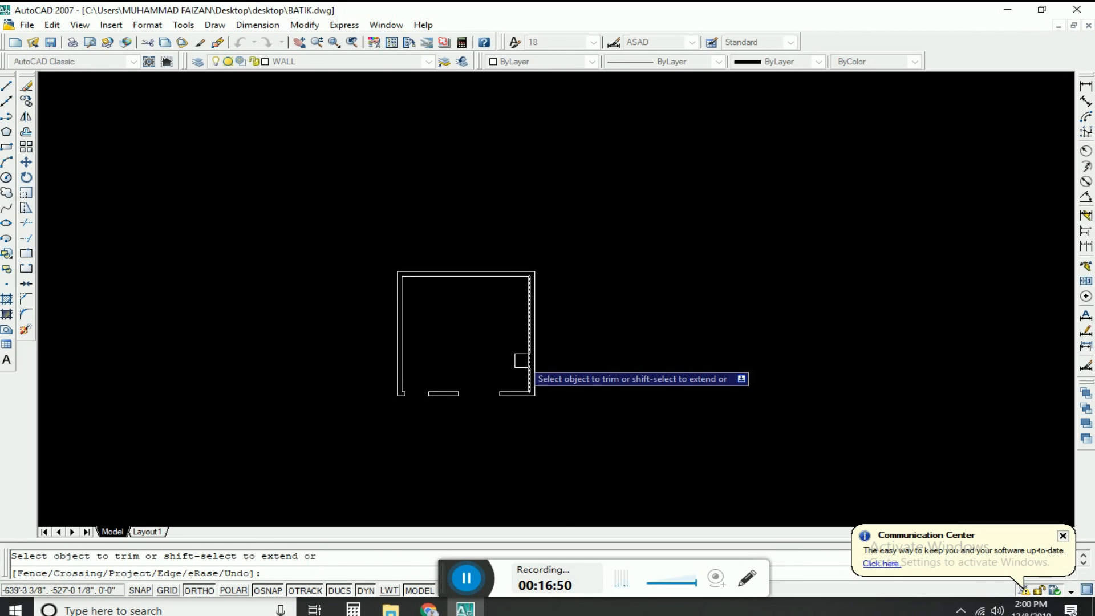
scroll(397, 387, "up", 3)
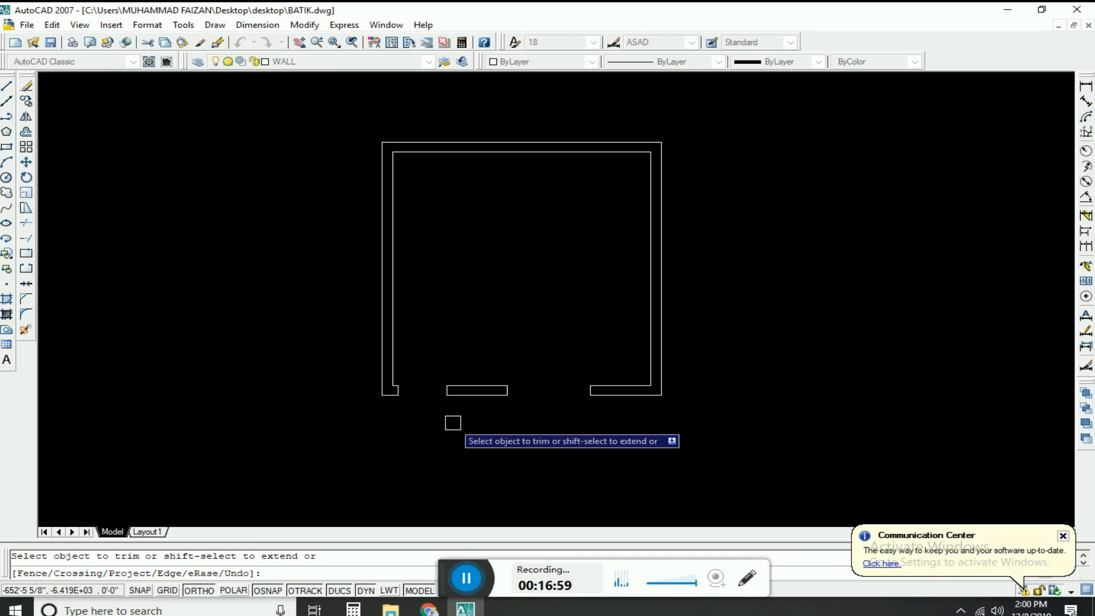
scroll(434, 432, "down", 2)
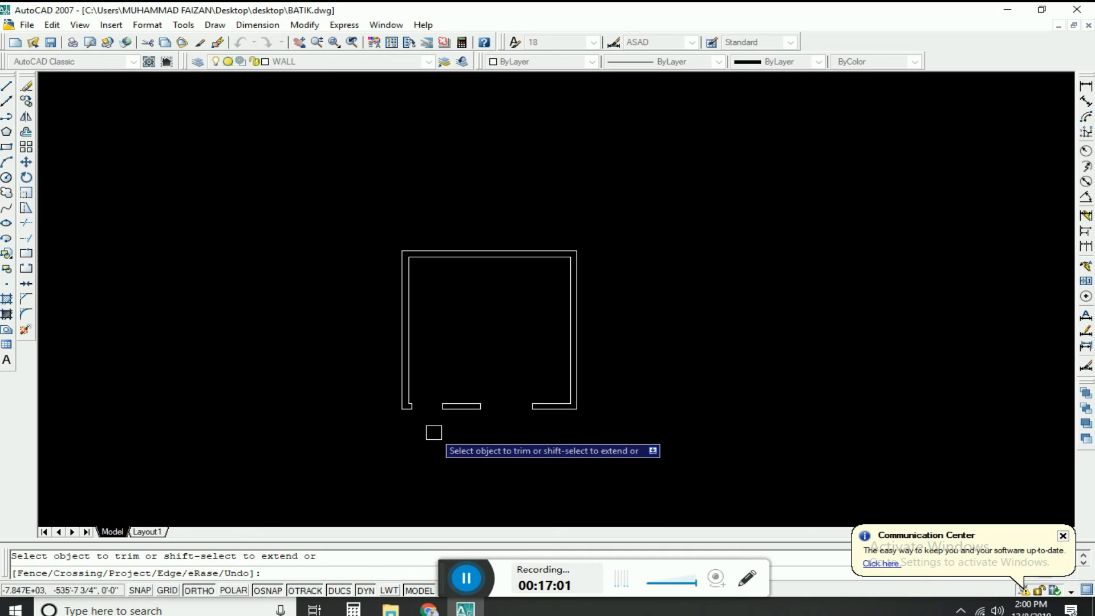
key("Escape")
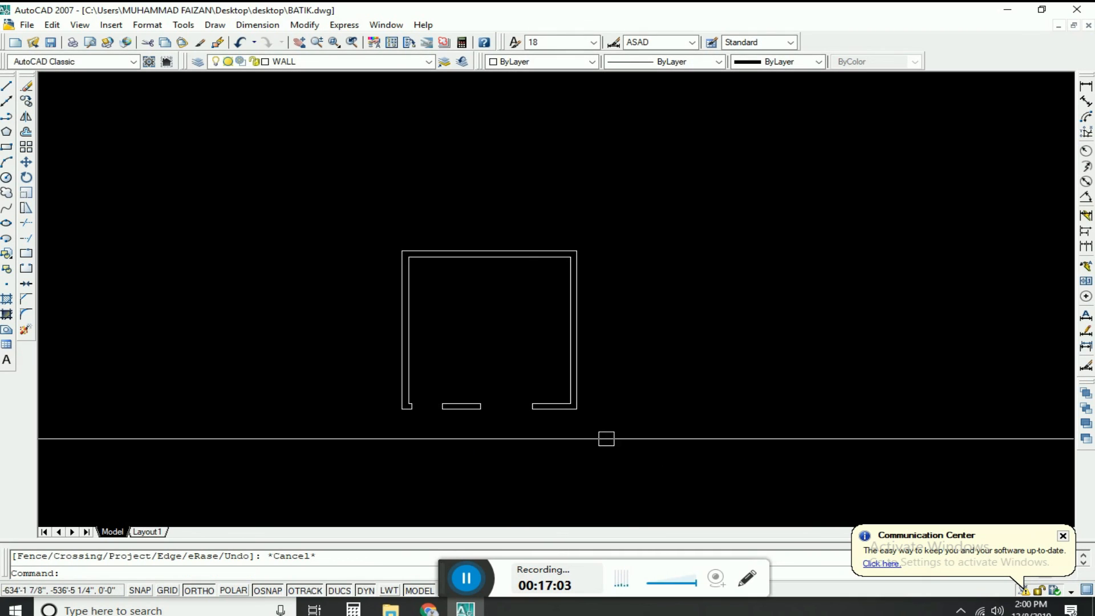